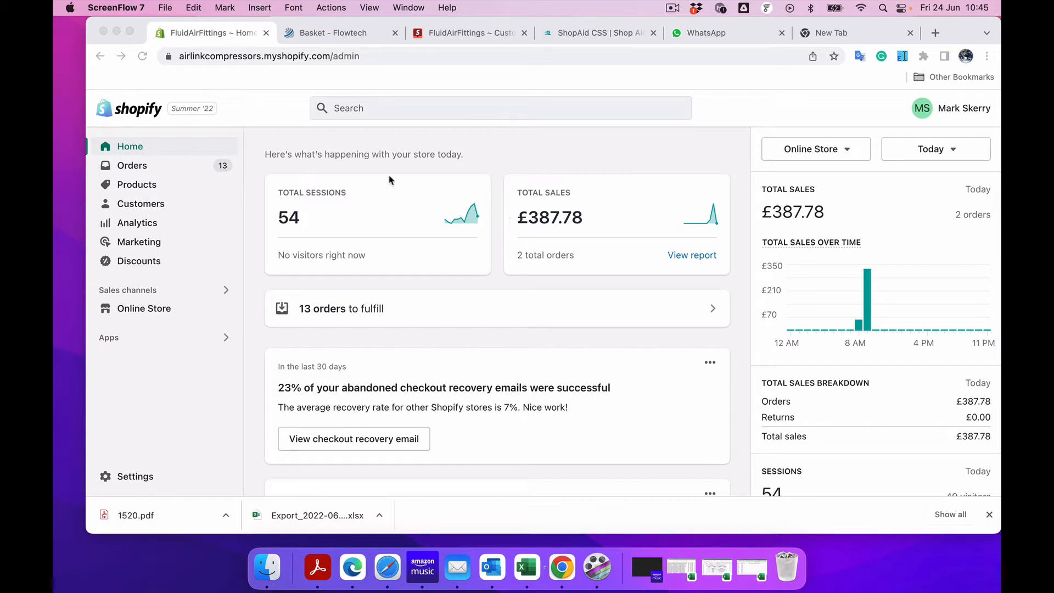
# Step: Open the store's product list and filter it to the product vendor AIRpipe
pyautogui.click(202, 184)
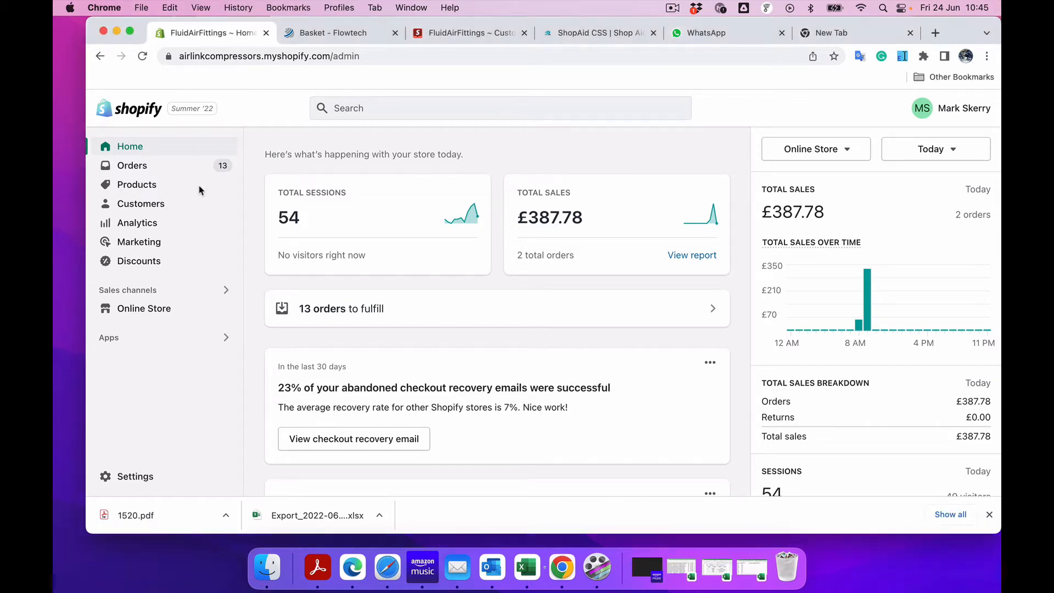
pyautogui.click(124, 187)
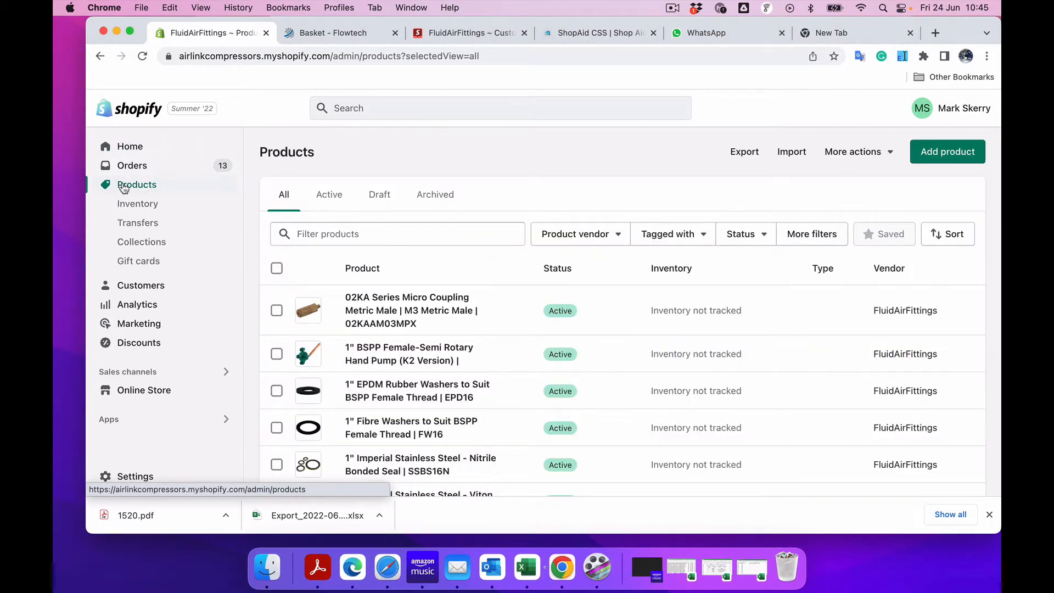
pyautogui.click(567, 243)
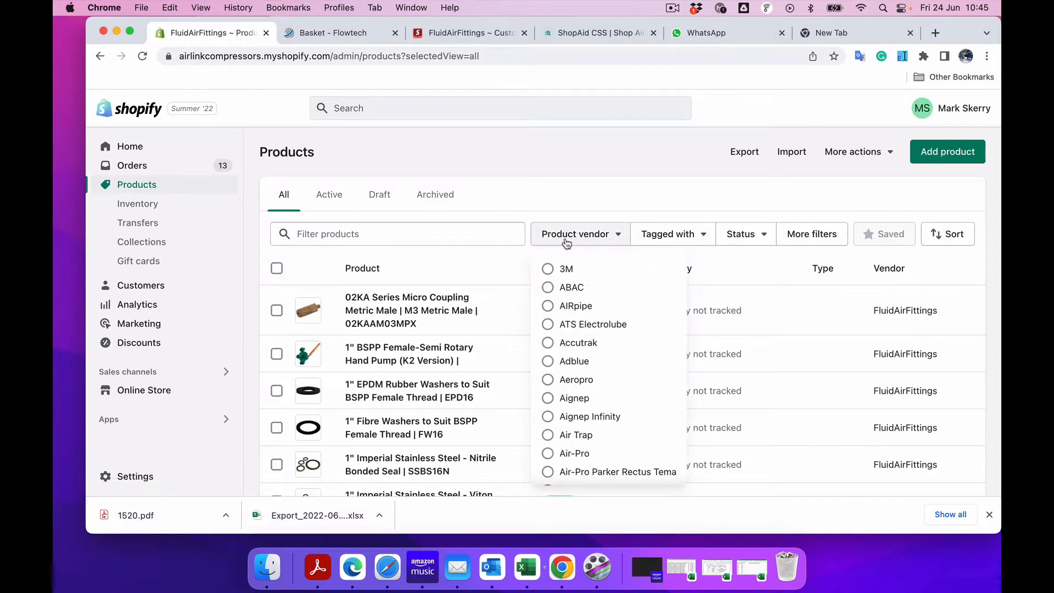
pyautogui.click(549, 308)
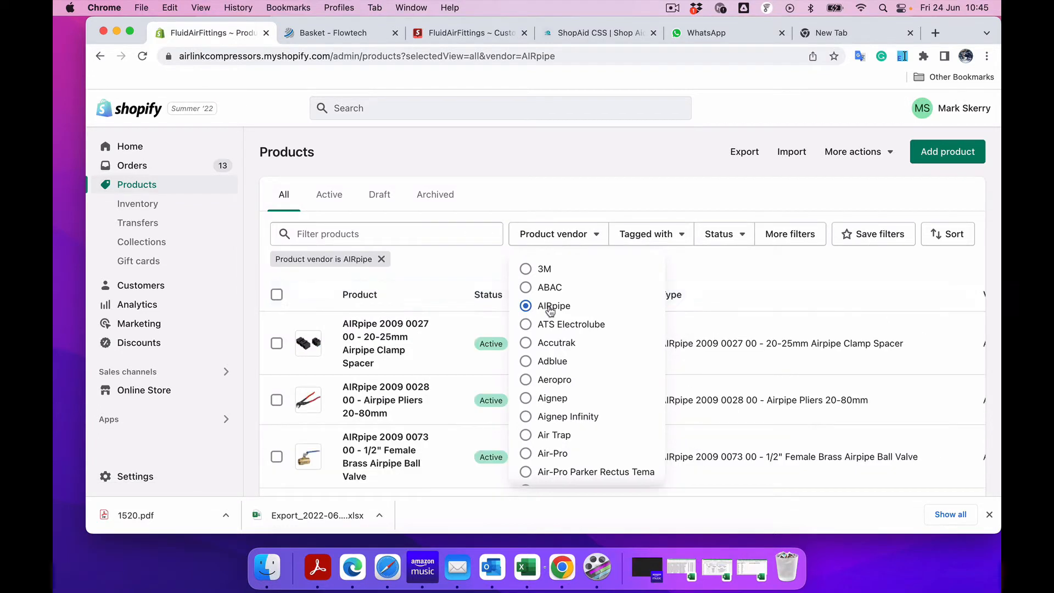
# Step: Look through the titles and types of the AIRpipe products in the filtered list
pyautogui.scroll(-2, 454, 176)
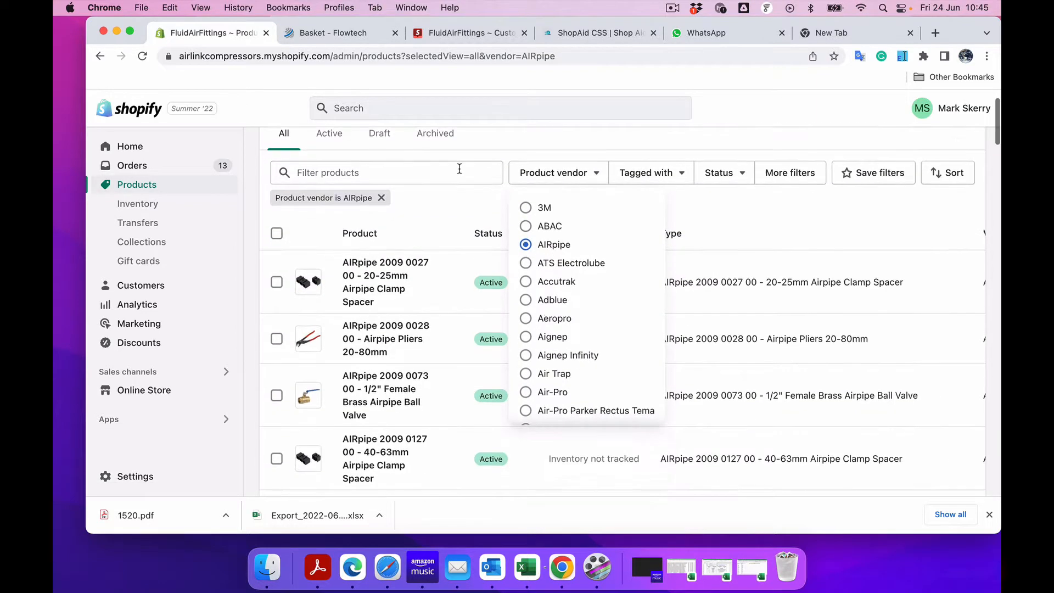
pyautogui.scroll(-3, 478, 396)
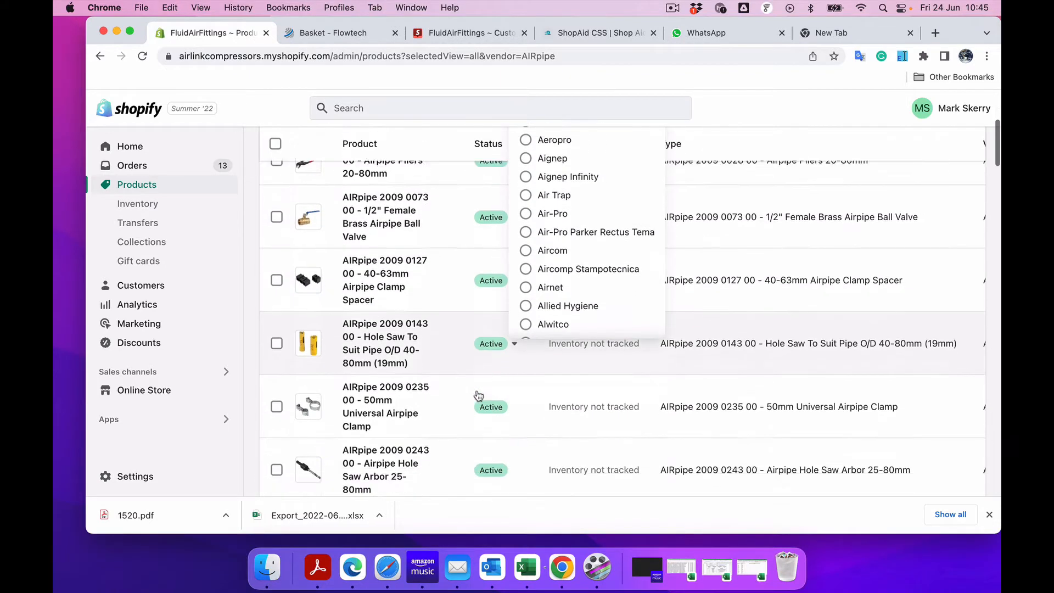
pyautogui.scroll(4, 478, 395)
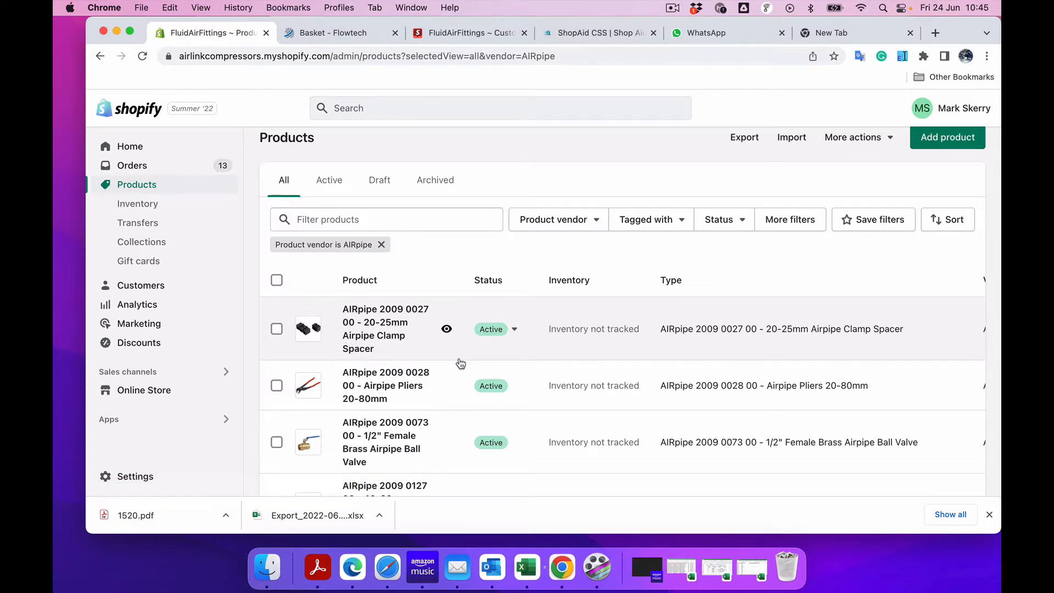
pyautogui.scroll(-1, 460, 363)
pyautogui.scroll(-8, 460, 363)
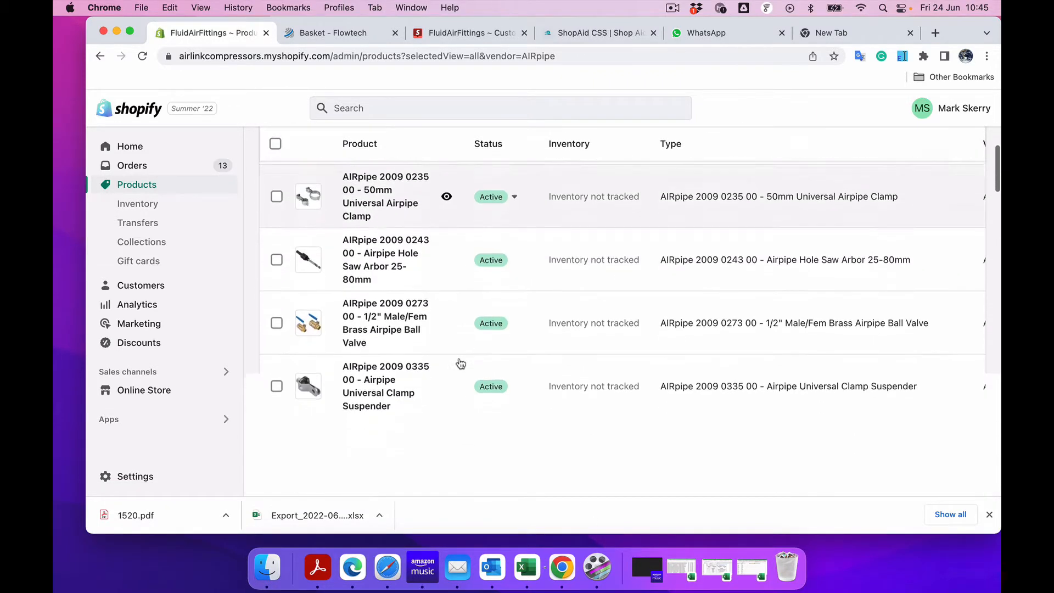
pyautogui.scroll(-5, 460, 364)
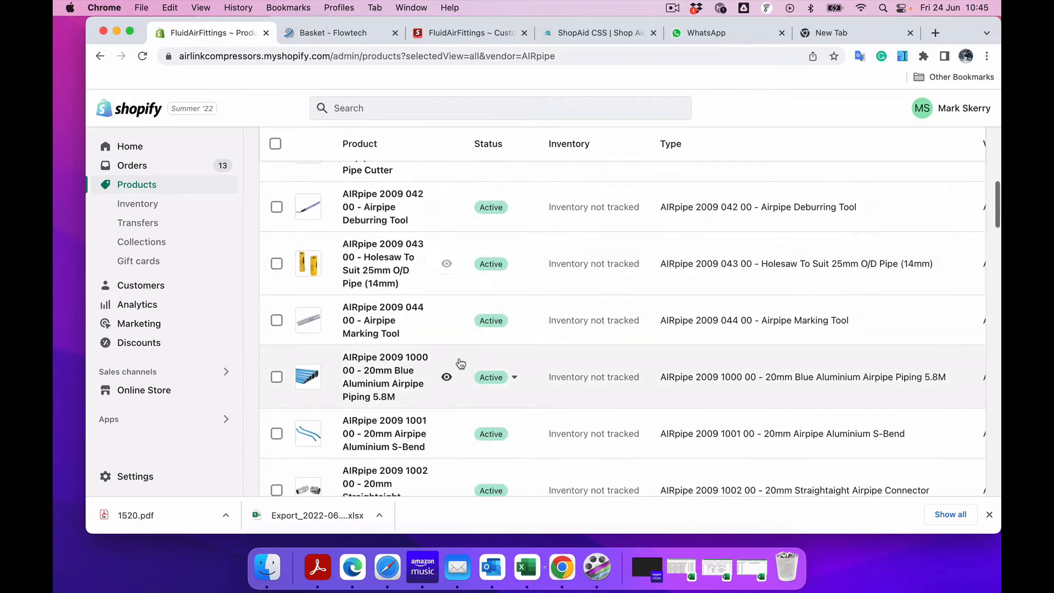
pyautogui.scroll(-2, 460, 364)
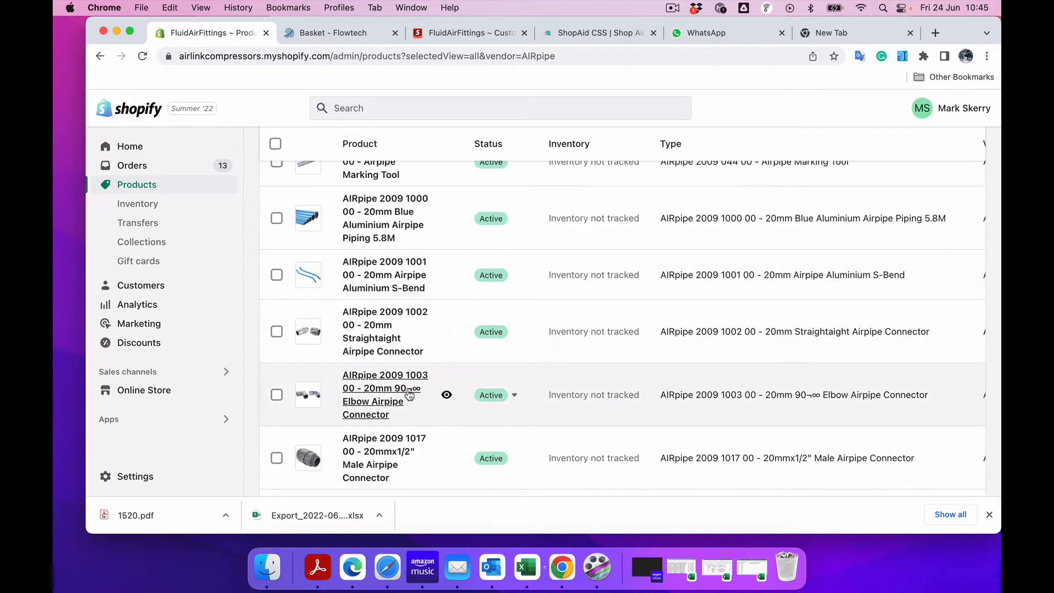
pyautogui.scroll(15, 404, 384)
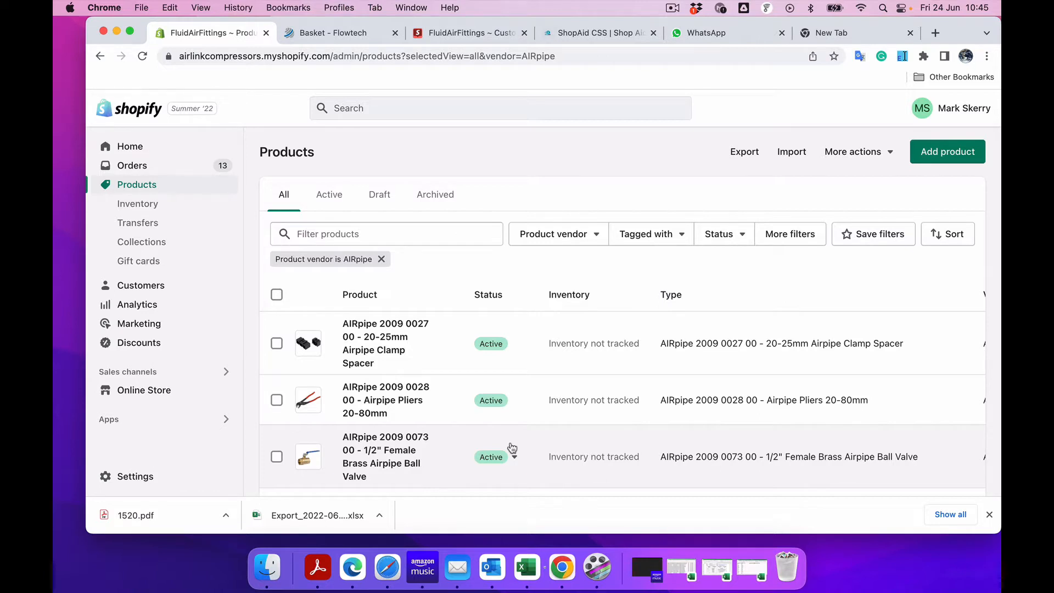
pyautogui.click(563, 234)
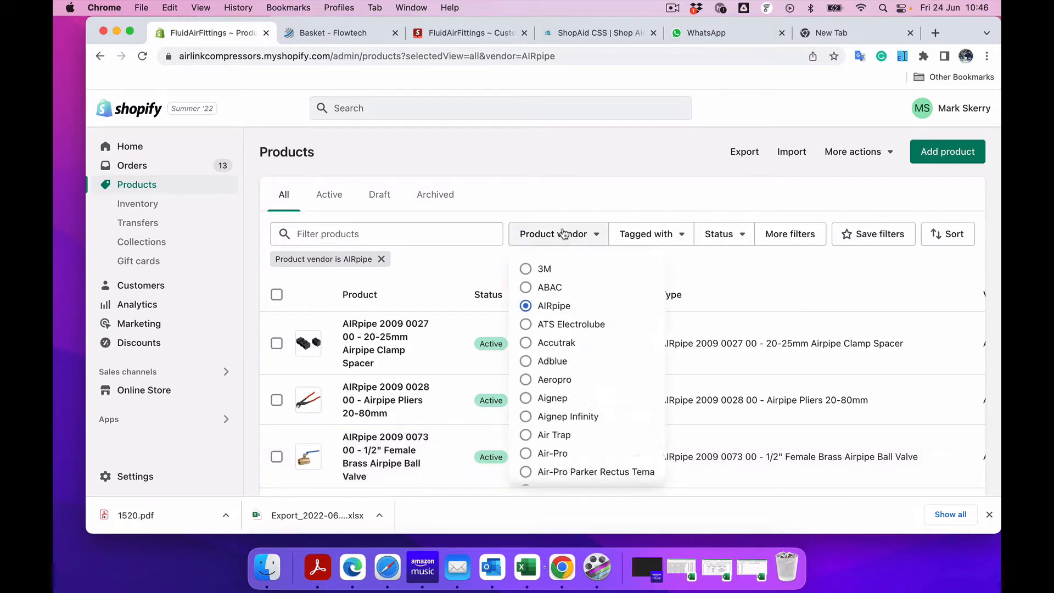
pyautogui.click(358, 345)
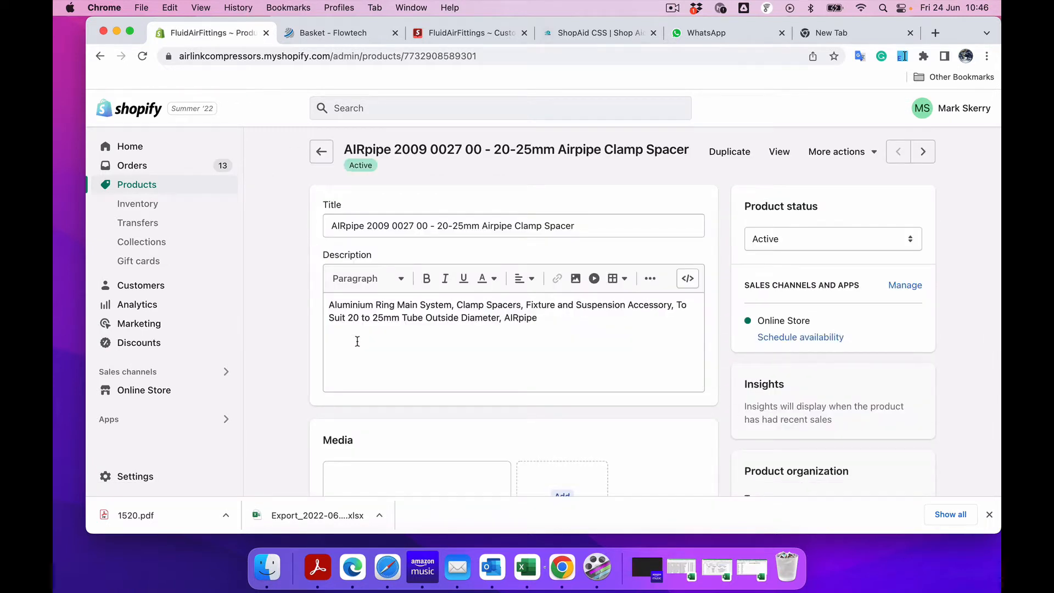
pyautogui.doubleClick(363, 230)
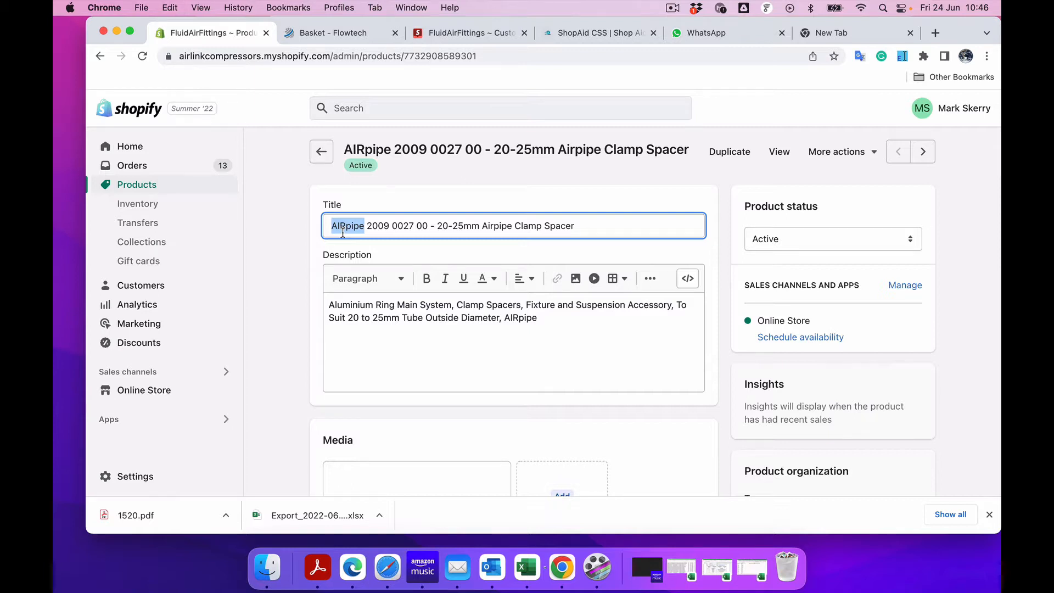
pyautogui.scroll(-1, 299, 273)
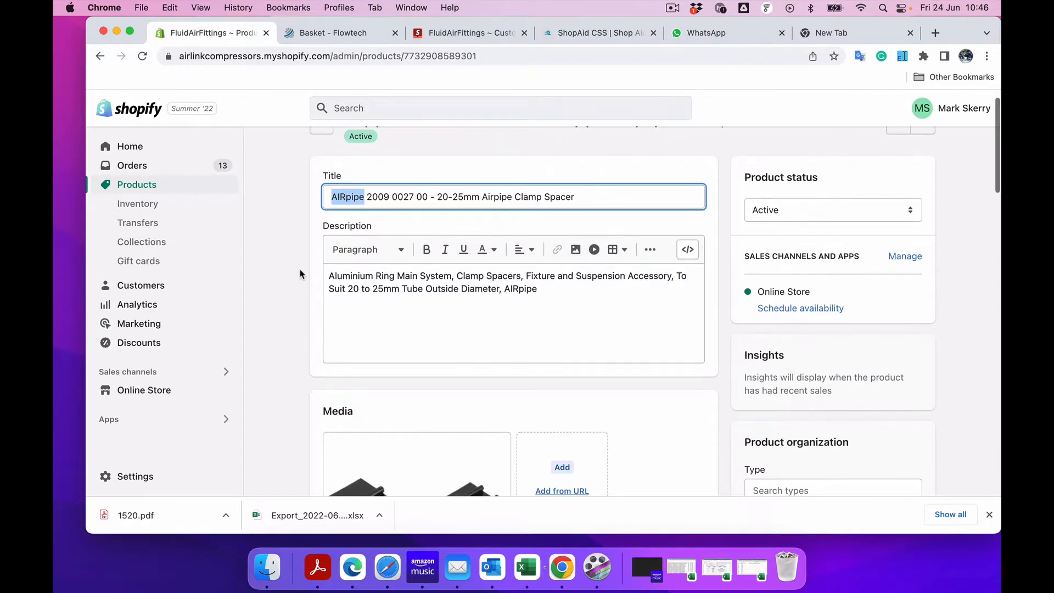
pyautogui.scroll(-1, 300, 273)
pyautogui.scroll(1, 300, 273)
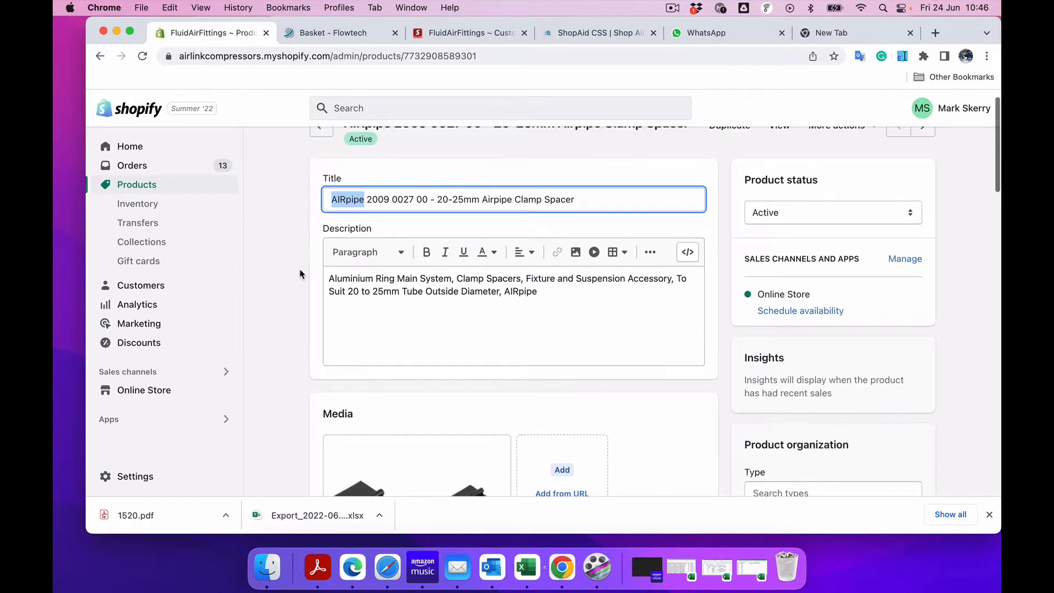
pyautogui.scroll(-1, 300, 273)
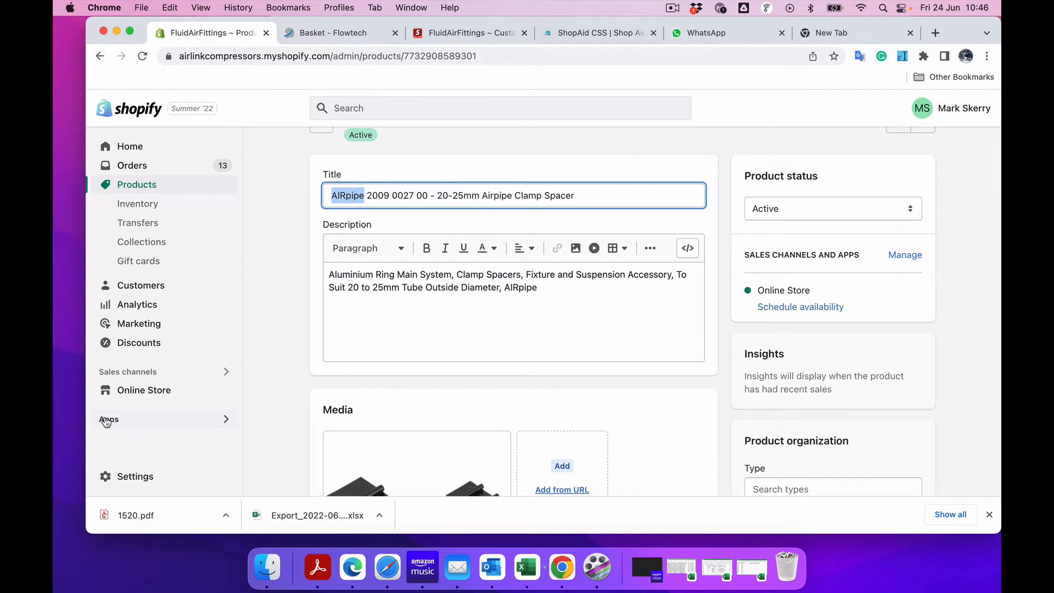
# Step: Open the installed Matrixify app and start a new export
pyautogui.click(129, 420)
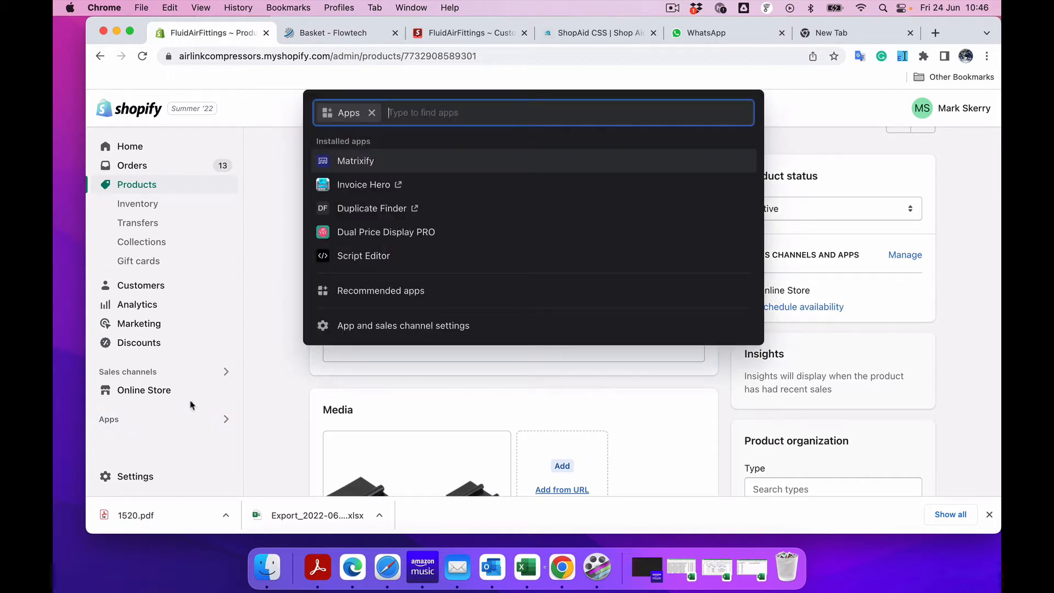
pyautogui.click(354, 162)
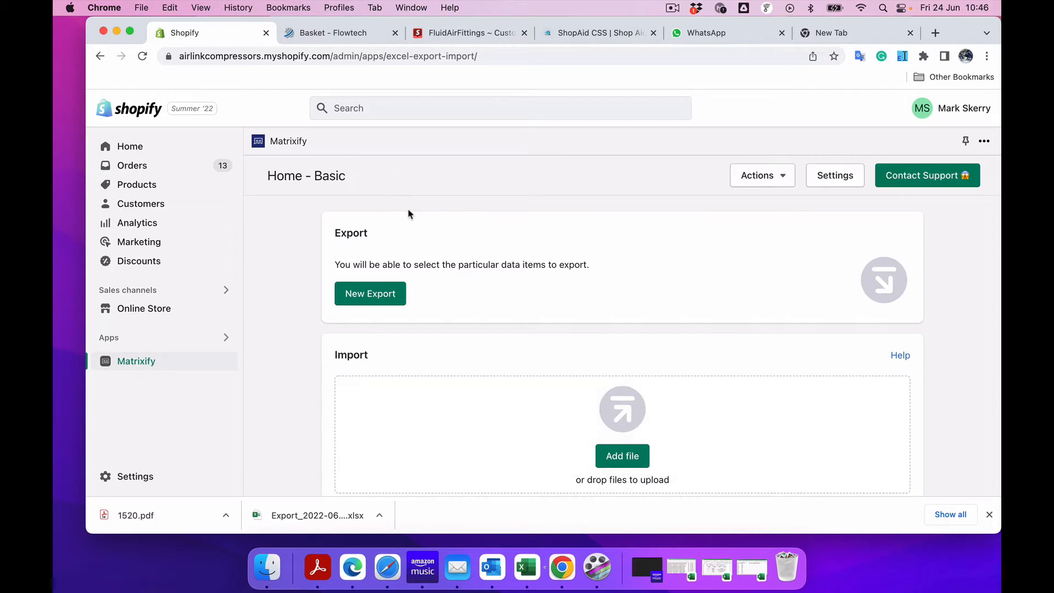
pyautogui.scroll(-1, 290, 258)
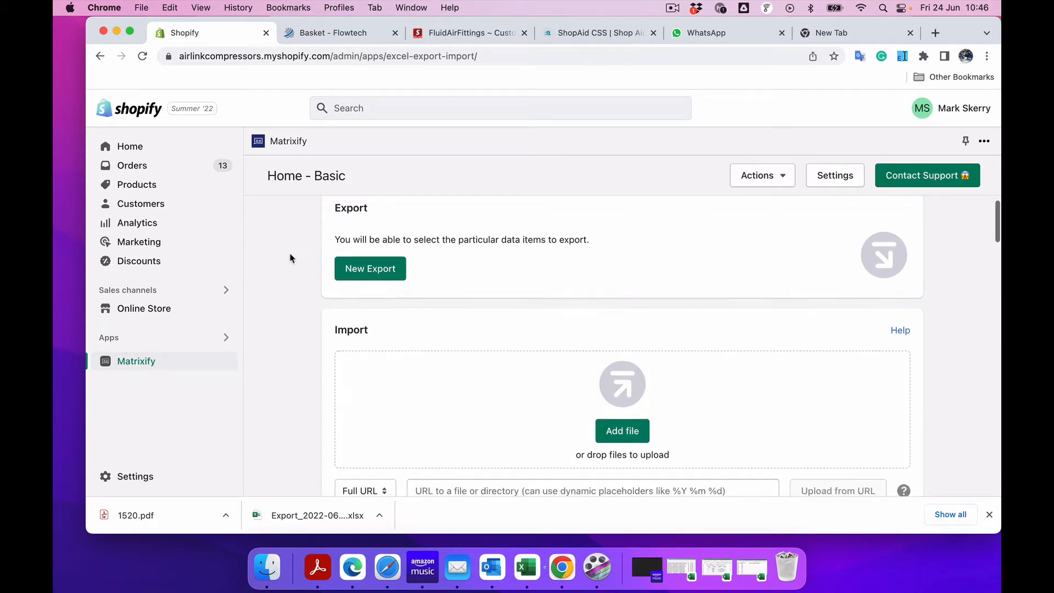
pyautogui.scroll(1, 291, 259)
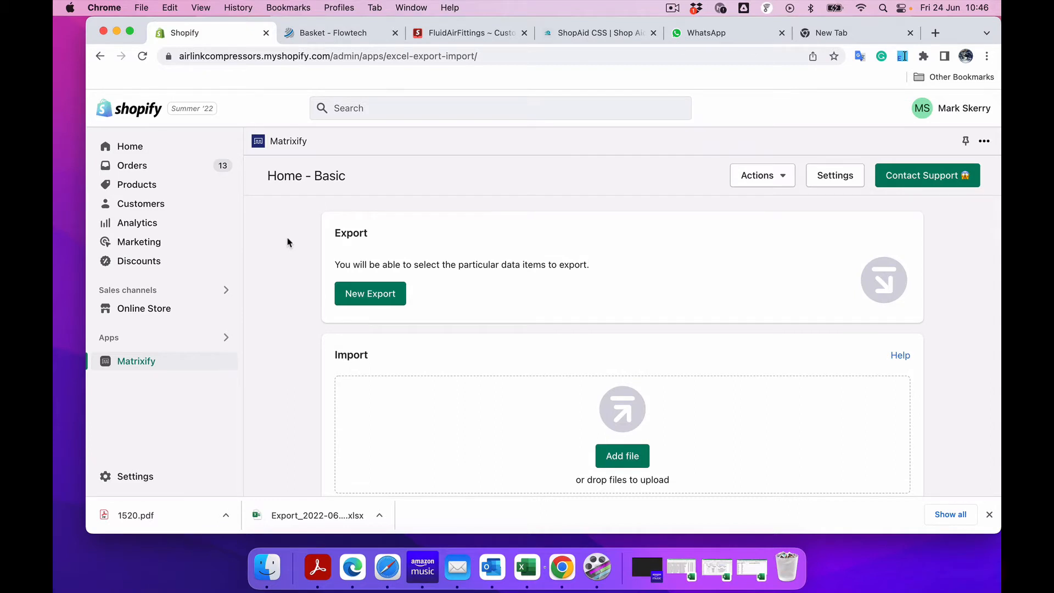
pyautogui.click(363, 295)
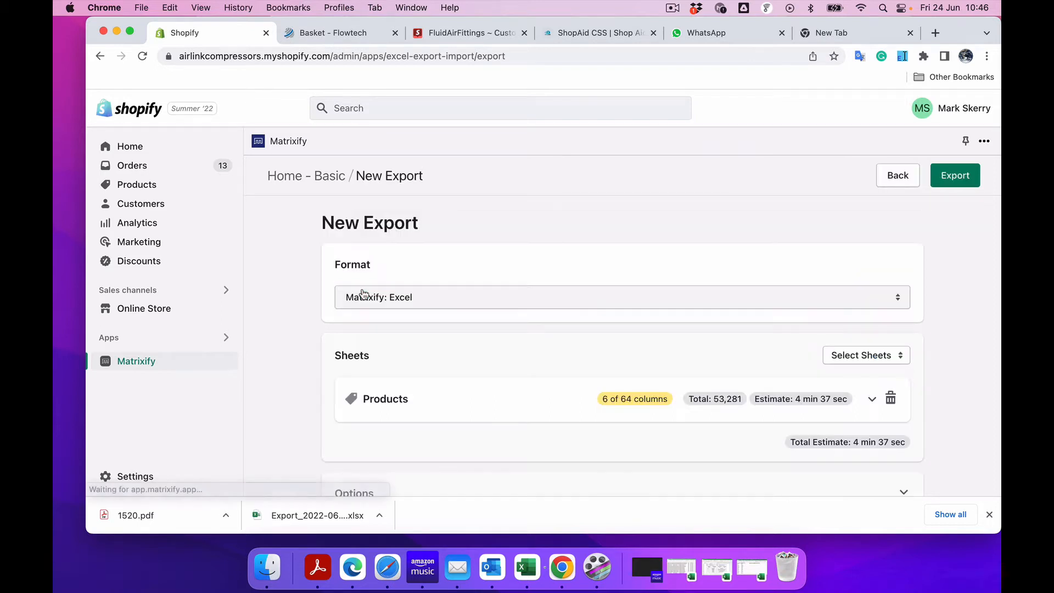
# Step: Expand the Products sheet's Inventory / Variants columns and exclude Variant Price from the export
pyautogui.scroll(-1, 597, 329)
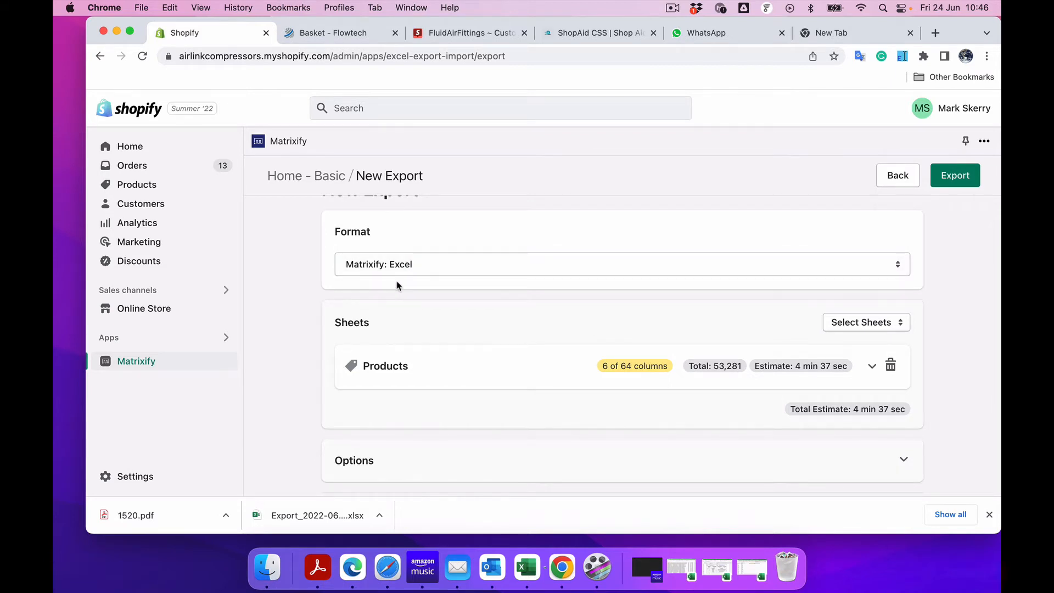
pyautogui.scroll(-3, 705, 324)
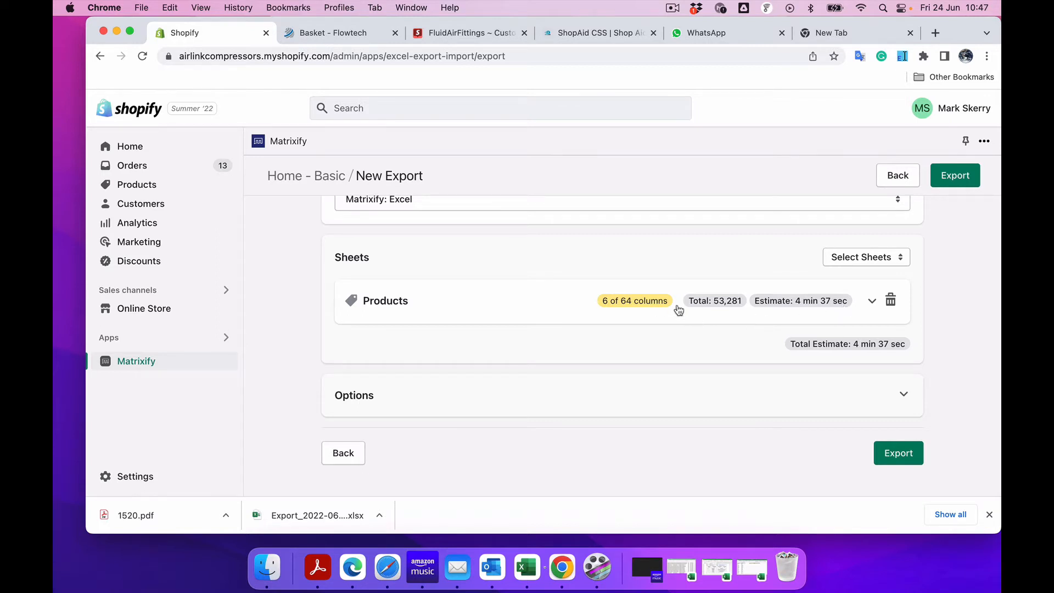
pyautogui.click(870, 303)
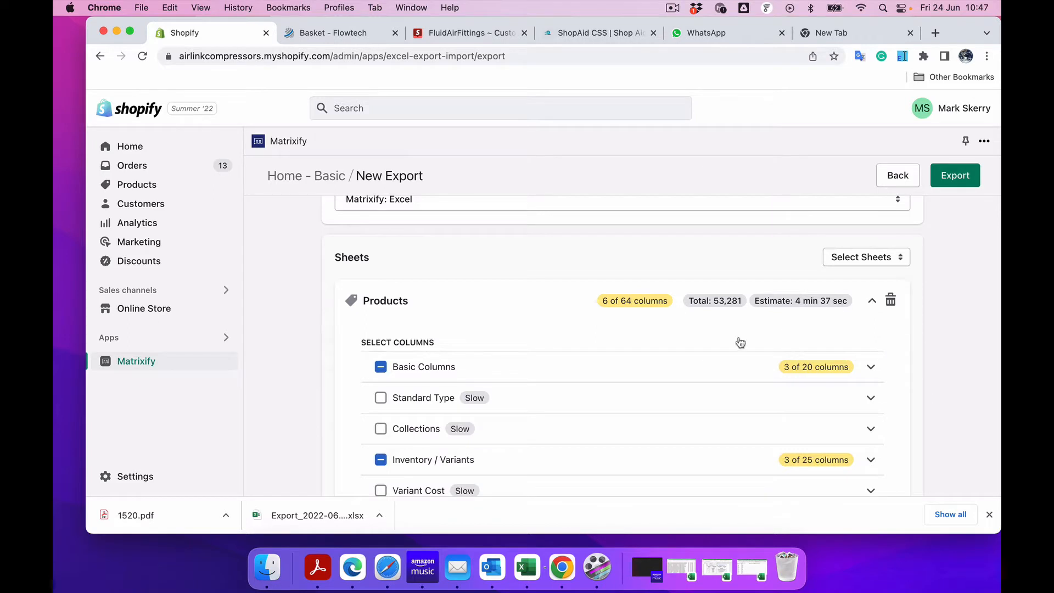
pyautogui.scroll(-4, 681, 364)
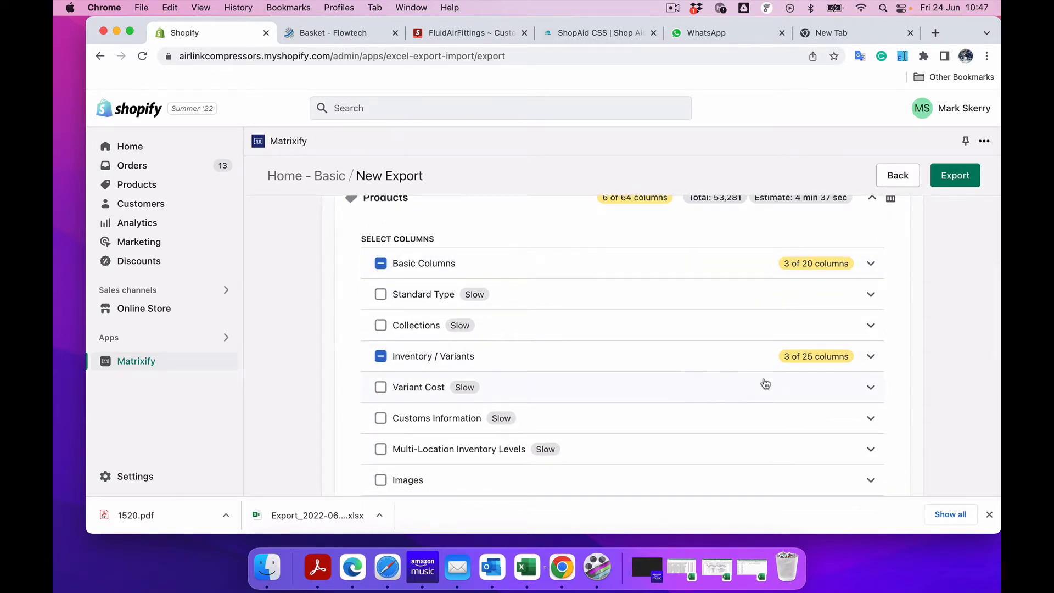
pyautogui.click(871, 358)
pyautogui.scroll(-3, 728, 345)
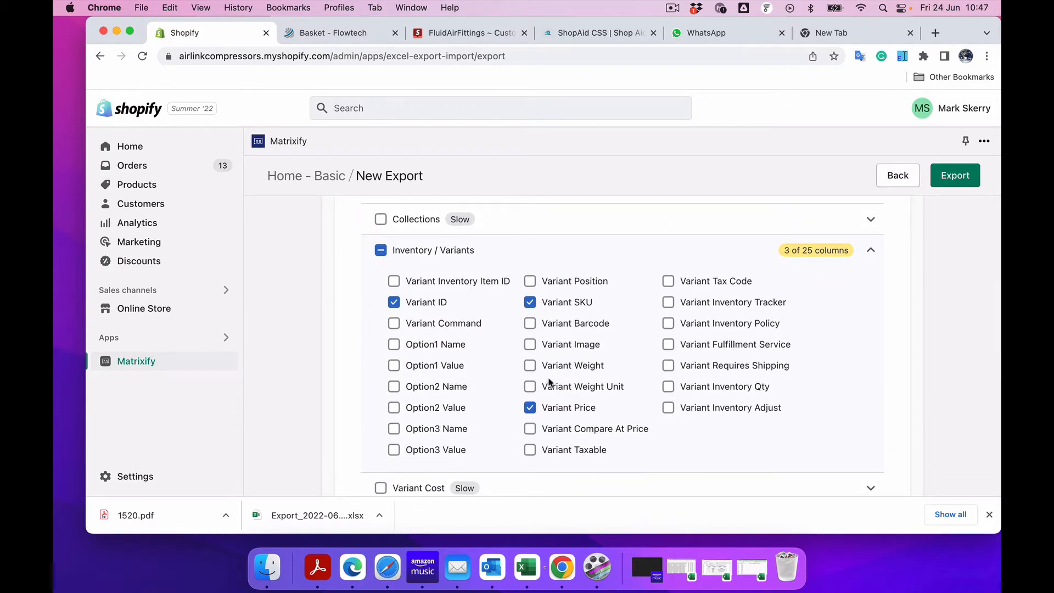
pyautogui.click(530, 410)
pyautogui.scroll(1, 826, 366)
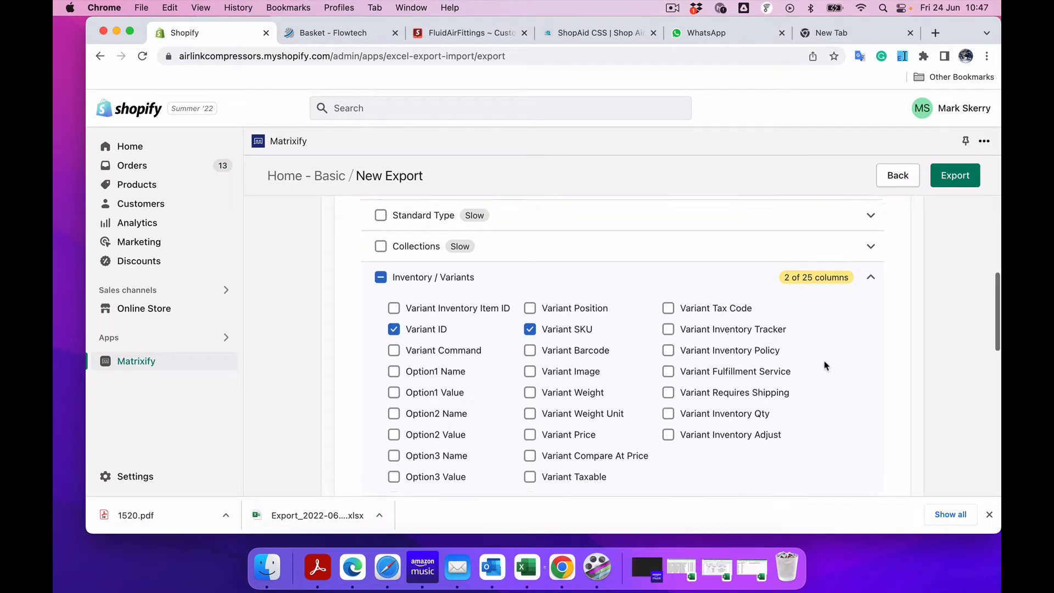
pyautogui.scroll(-1, 844, 317)
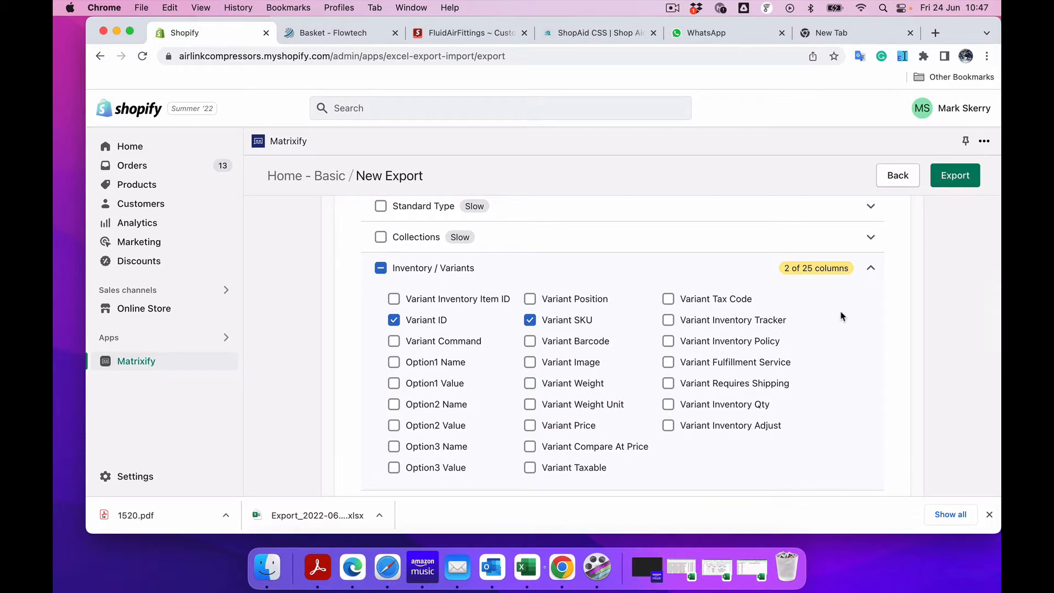
pyautogui.scroll(3, 782, 268)
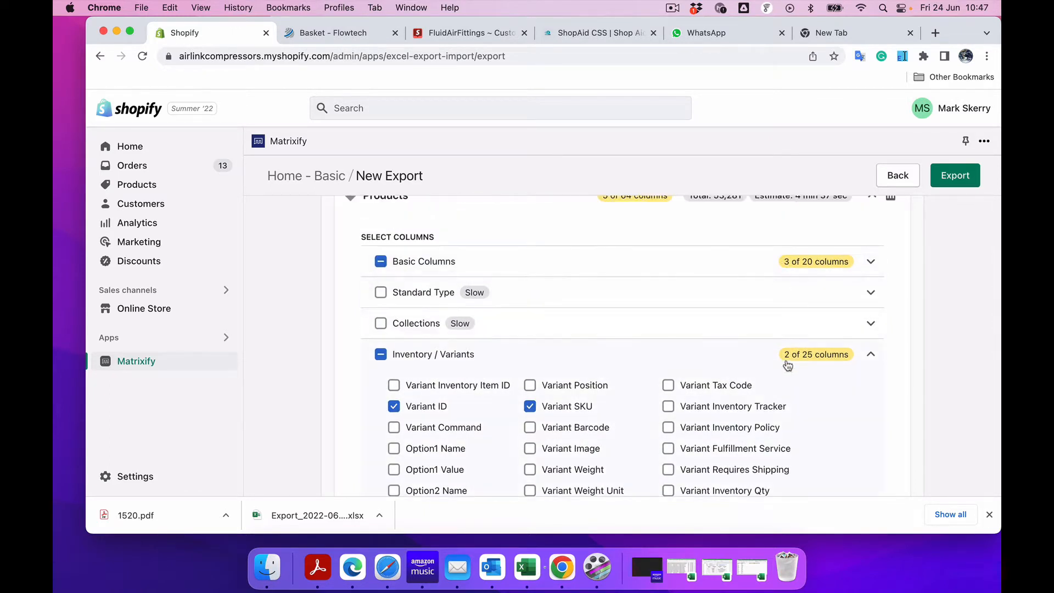
# Step: Start a new filter on the Products sheet based on the product Title
pyautogui.scroll(-10, 831, 374)
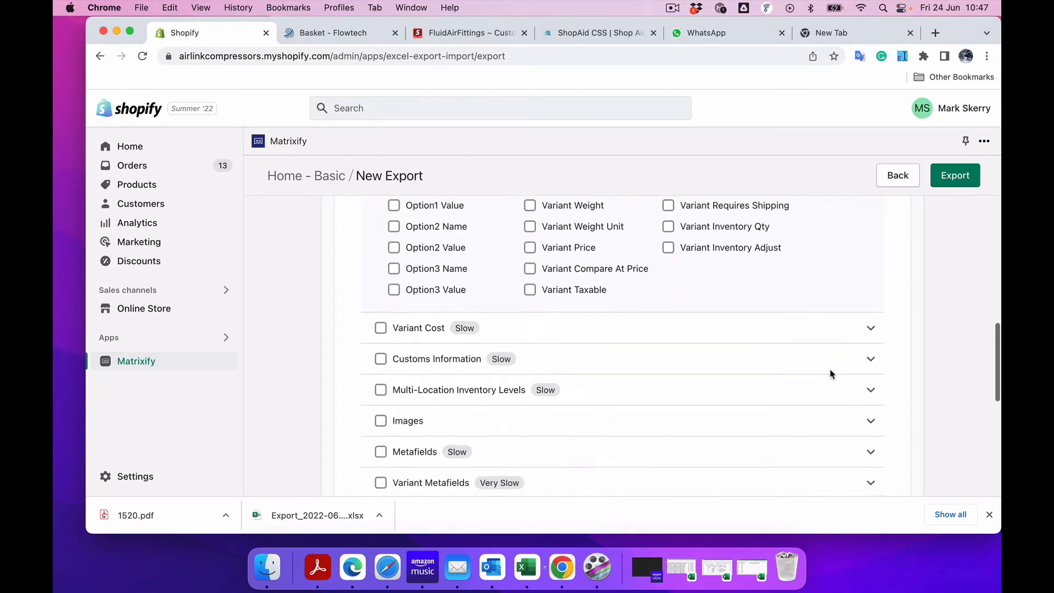
pyautogui.scroll(-2, 831, 373)
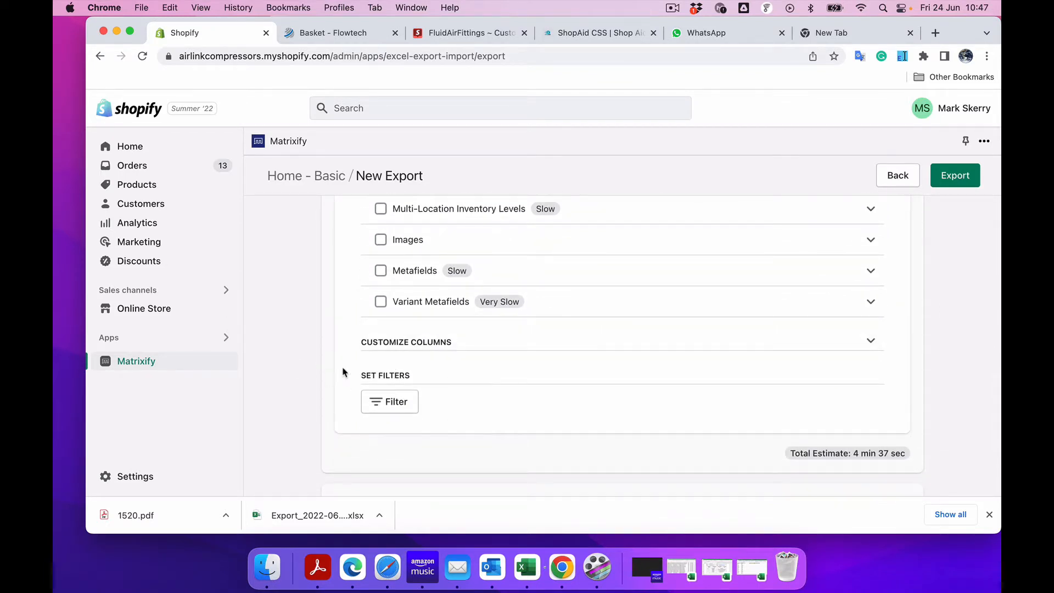
pyautogui.click(379, 406)
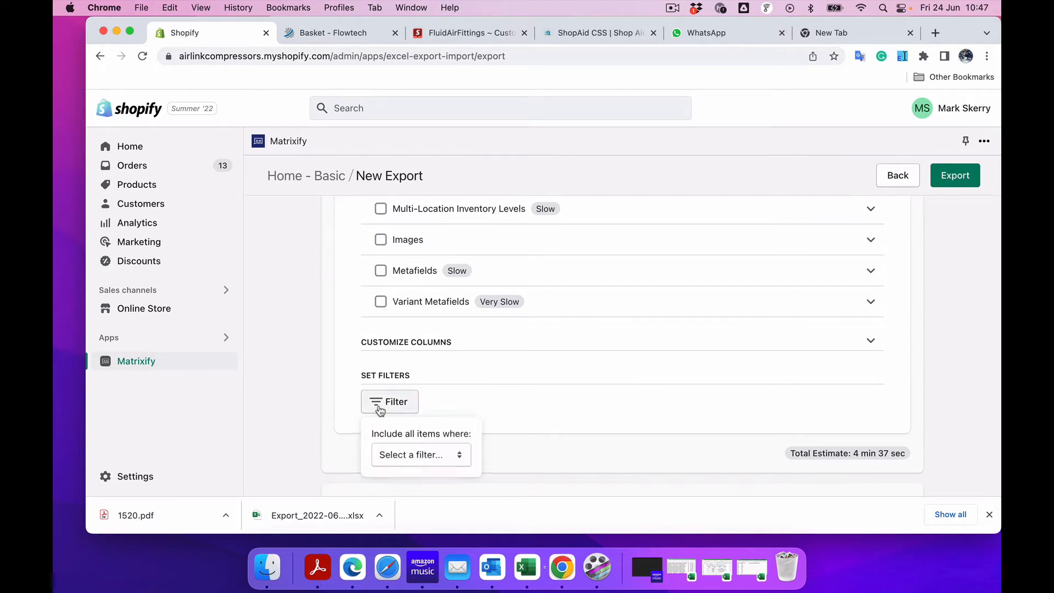
pyautogui.click(429, 454)
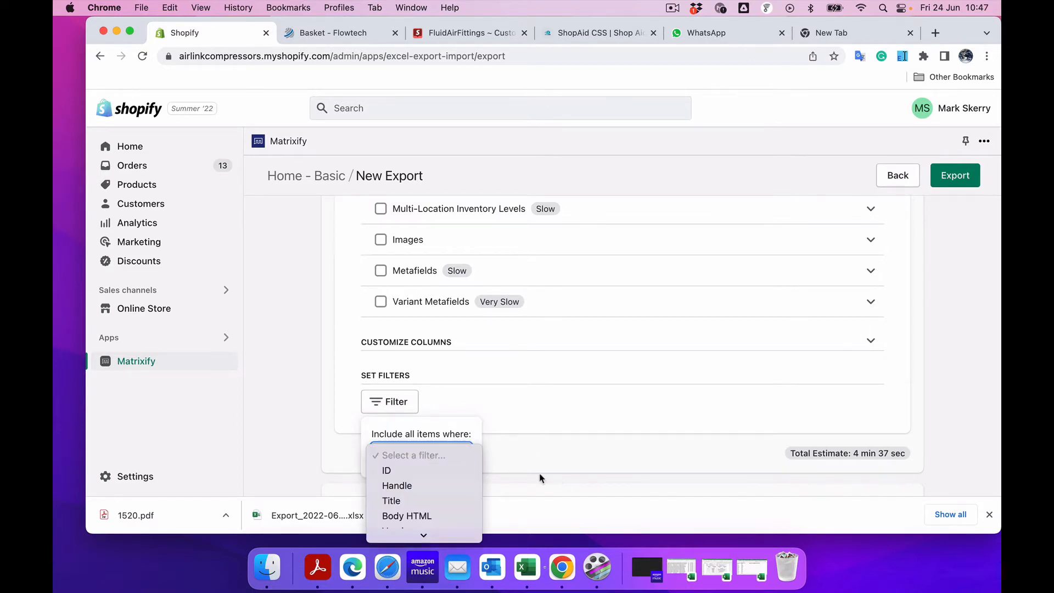
pyautogui.scroll(-5, 445, 502)
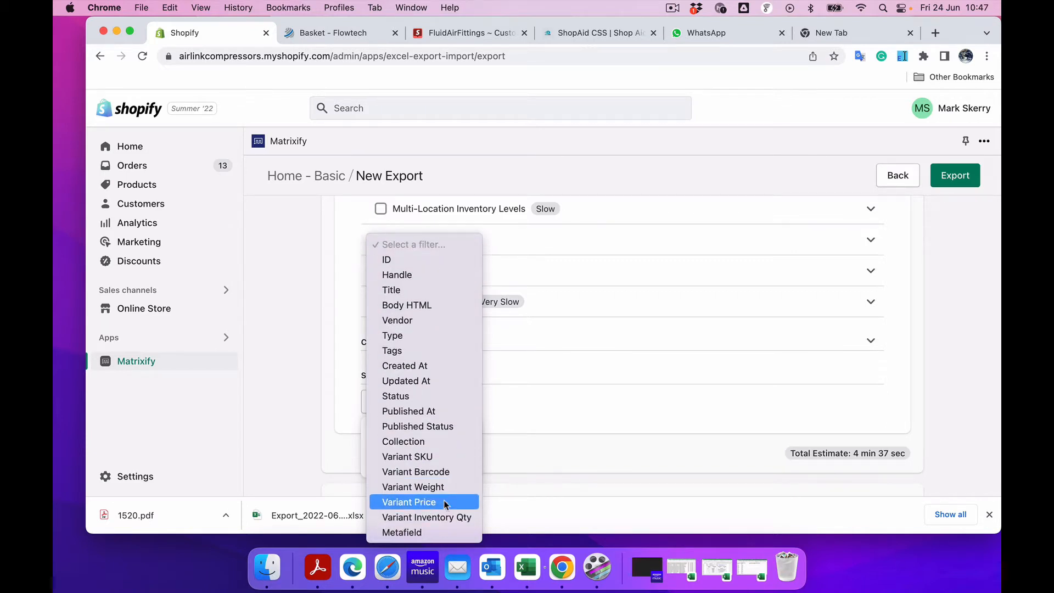
pyautogui.click(413, 290)
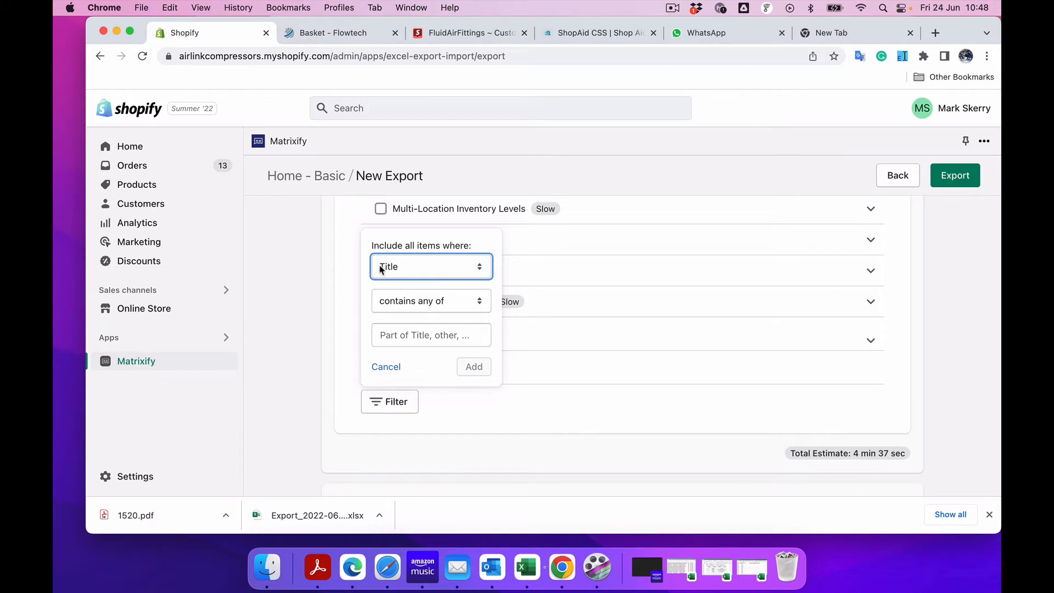
# Step: Set the Title filter to "contains any of" AIRpipe and add it to the export
pyautogui.click(426, 305)
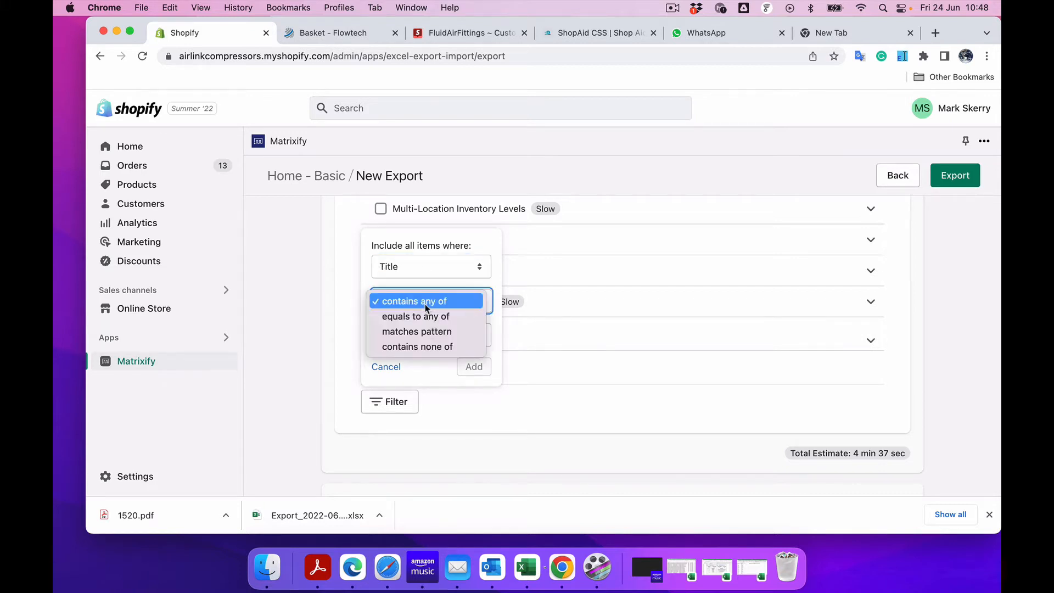
pyautogui.click(427, 305)
pyautogui.click(385, 337)
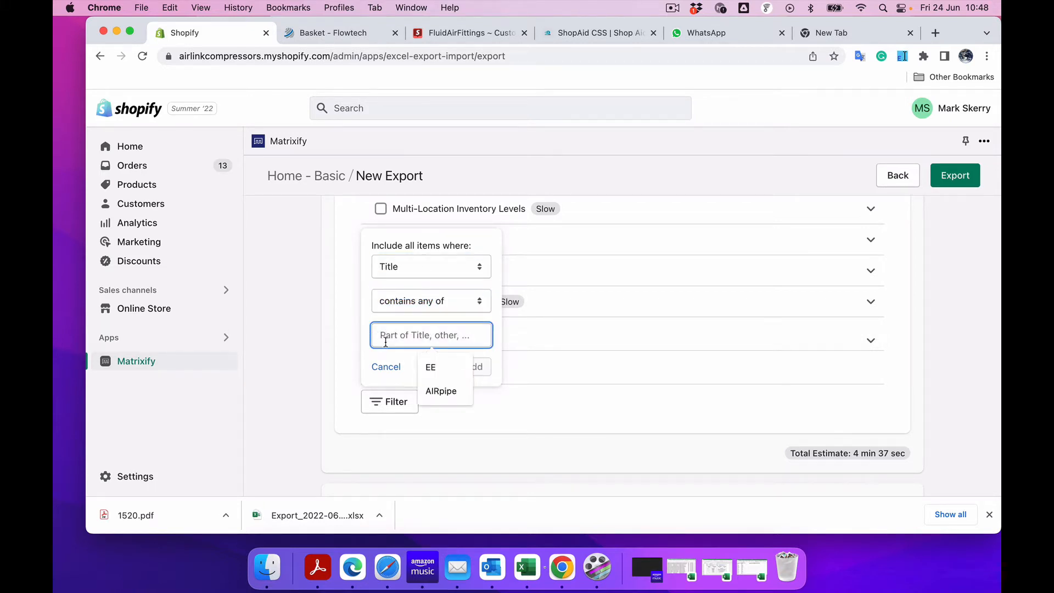
pyautogui.press('Down')
pyautogui.press('Down')
pyautogui.press('Return')
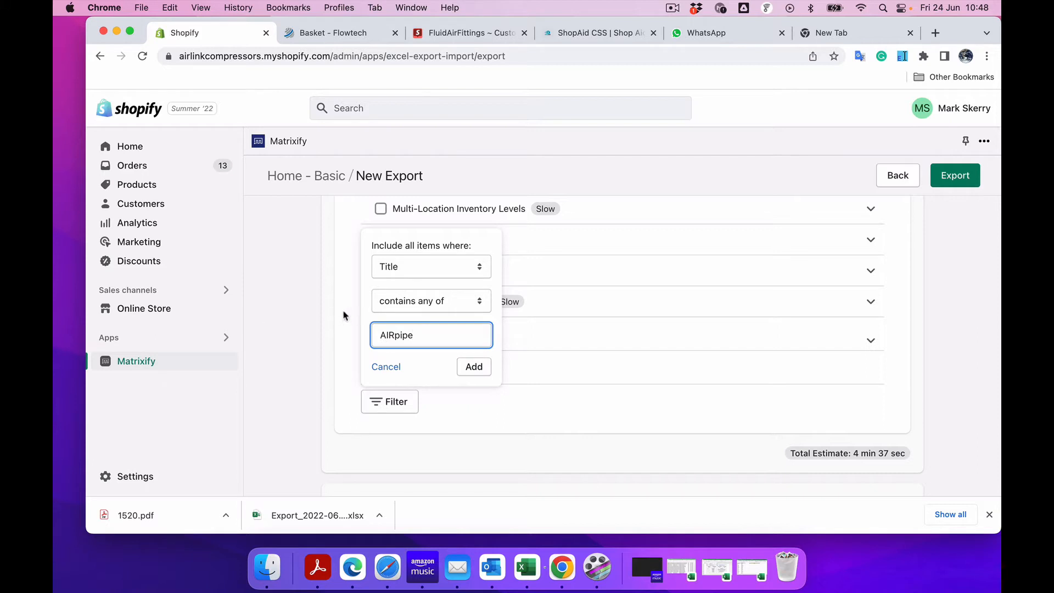
pyautogui.click(479, 368)
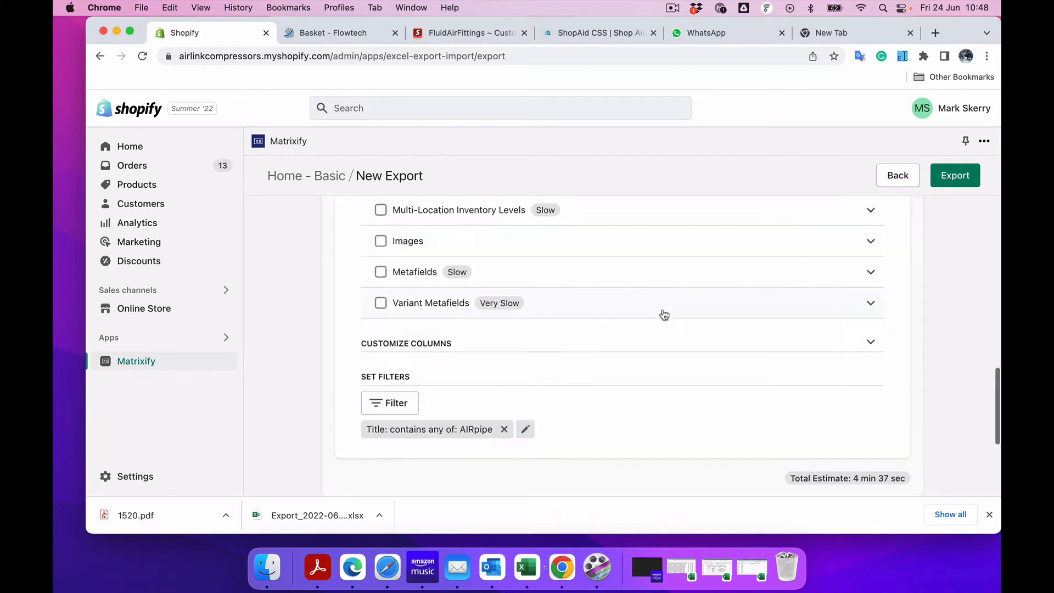
# Step: Review the selected columns and the Title filter, and start the Products export
pyautogui.scroll(5, 664, 313)
pyautogui.scroll(10, 663, 313)
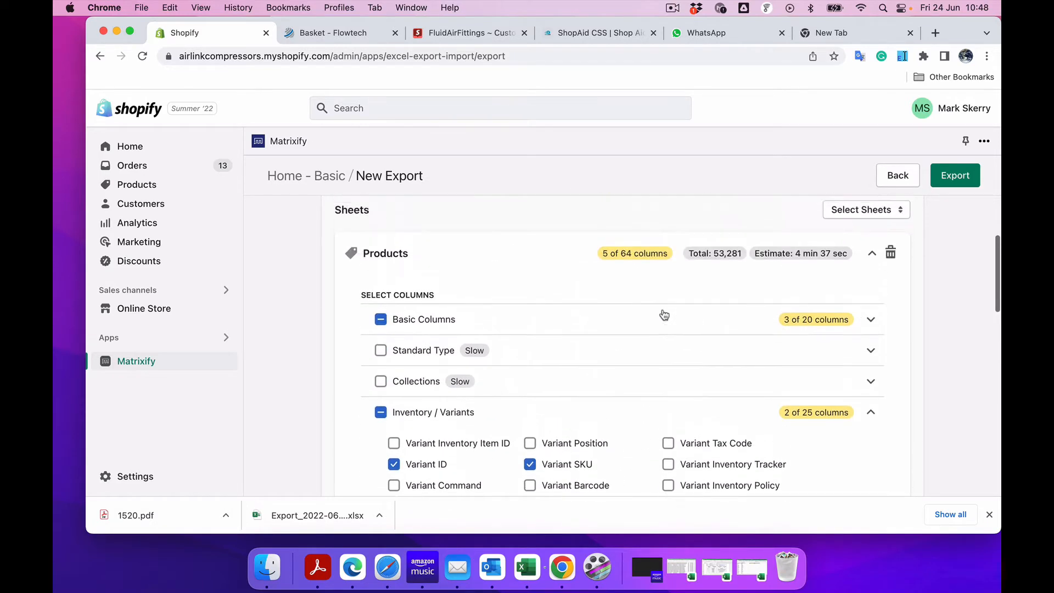
pyautogui.scroll(-15, 609, 355)
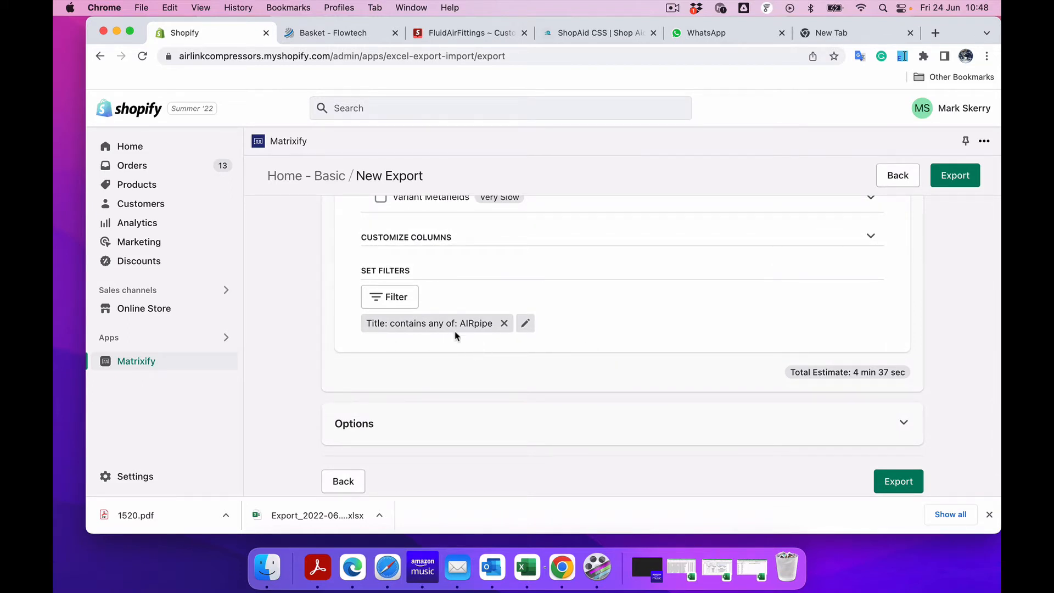
pyautogui.scroll(-1, 663, 344)
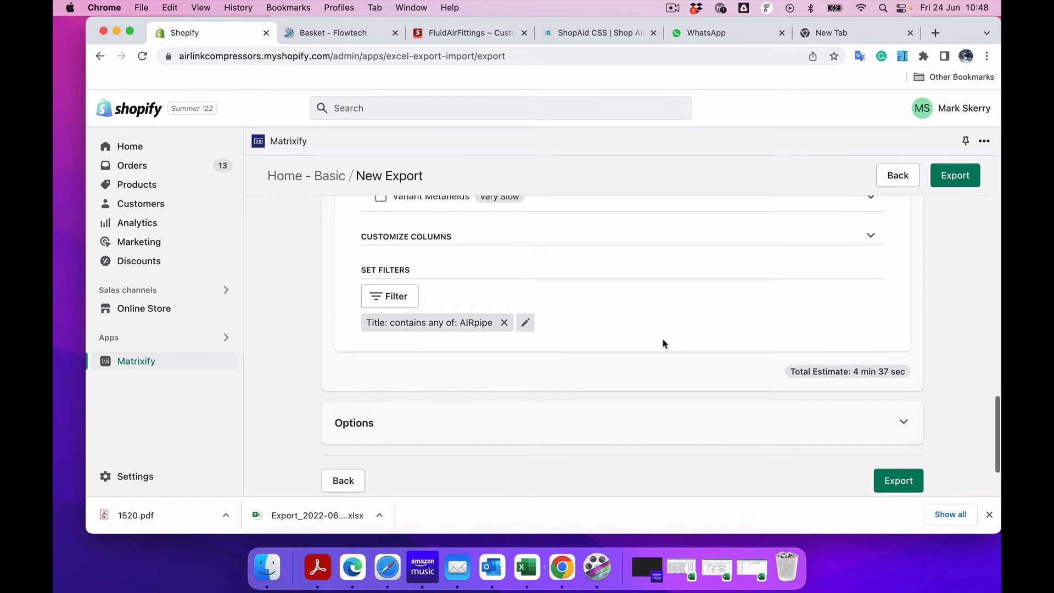
pyautogui.scroll(-2, 663, 344)
pyautogui.scroll(5, 663, 343)
pyautogui.scroll(-7, 663, 344)
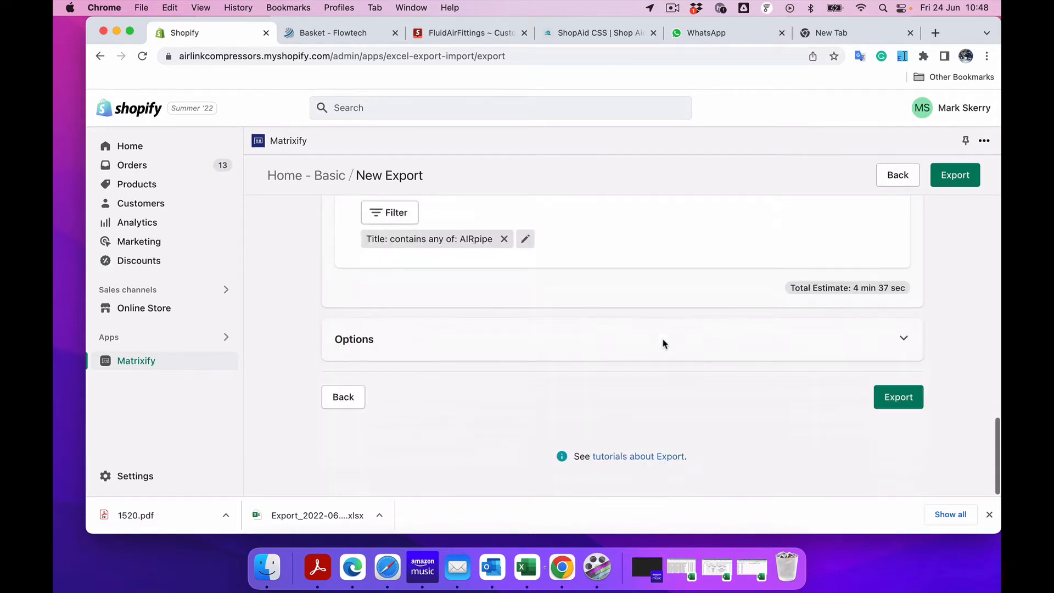
pyautogui.click(894, 399)
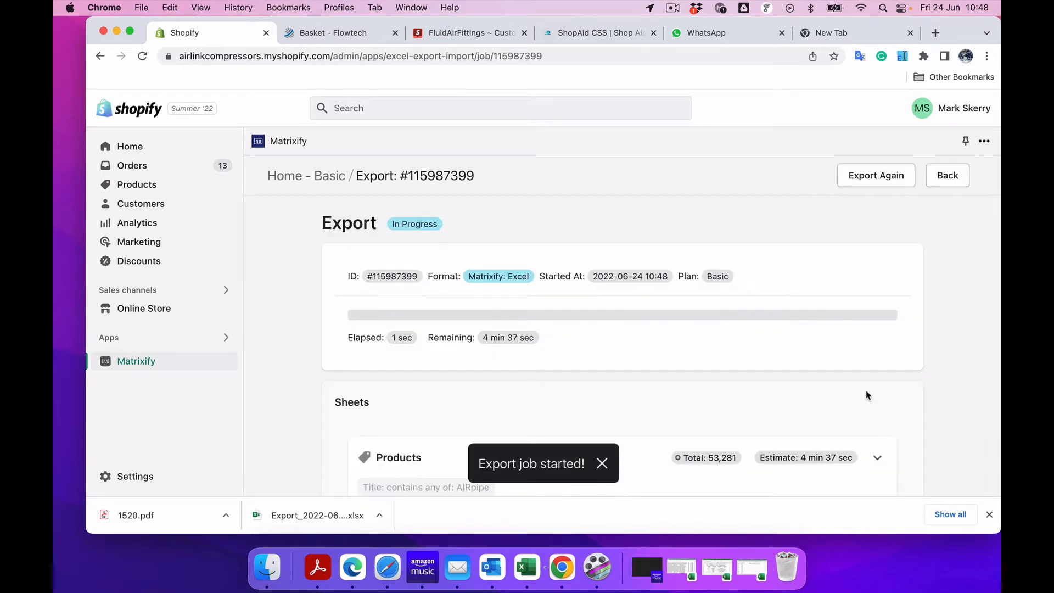
pyautogui.scroll(-3, 683, 400)
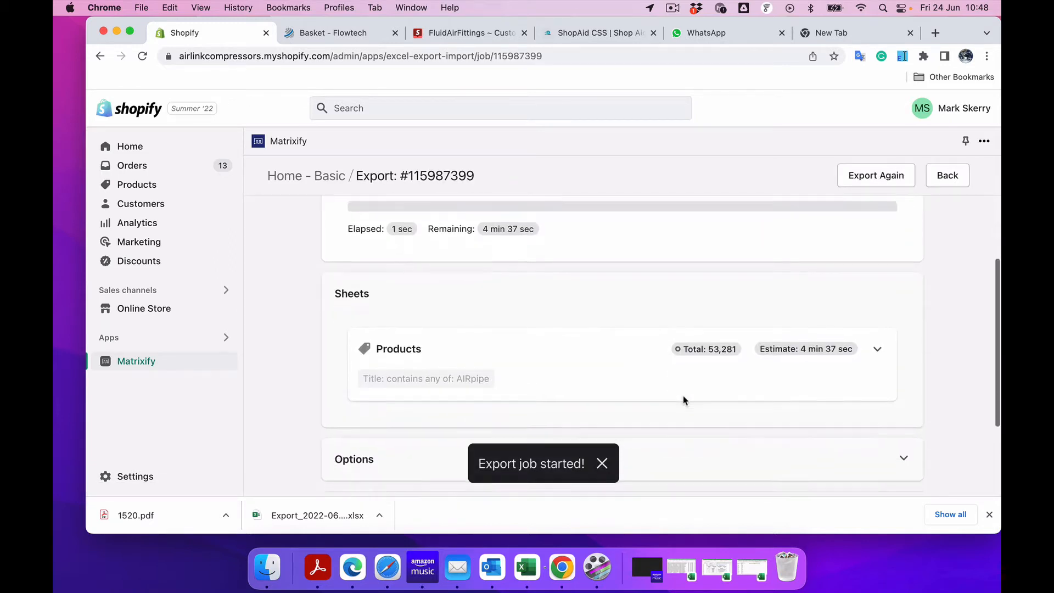
pyautogui.scroll(-1, 683, 399)
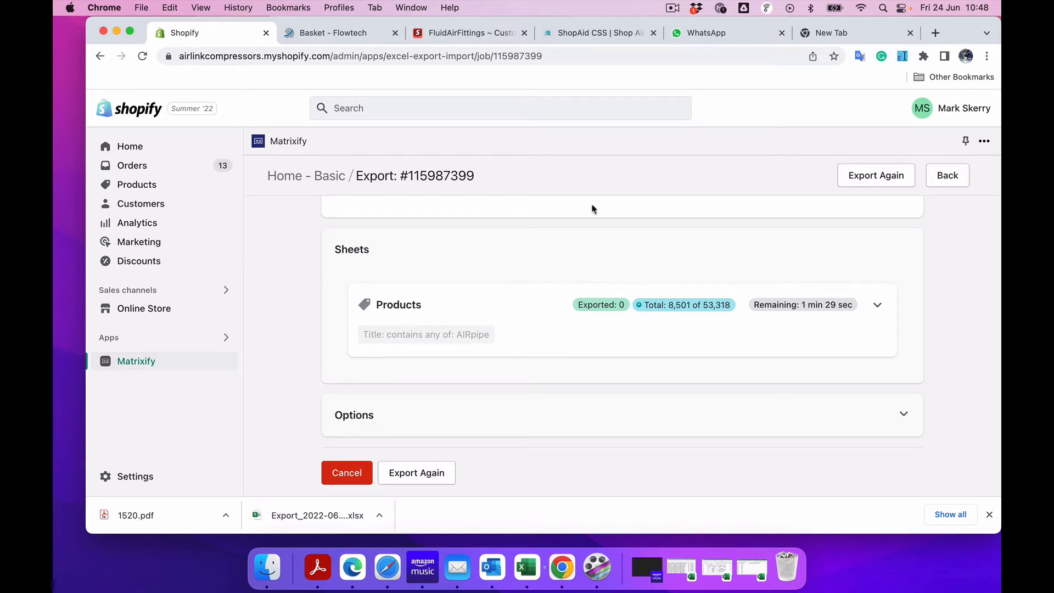
pyautogui.click(671, 9)
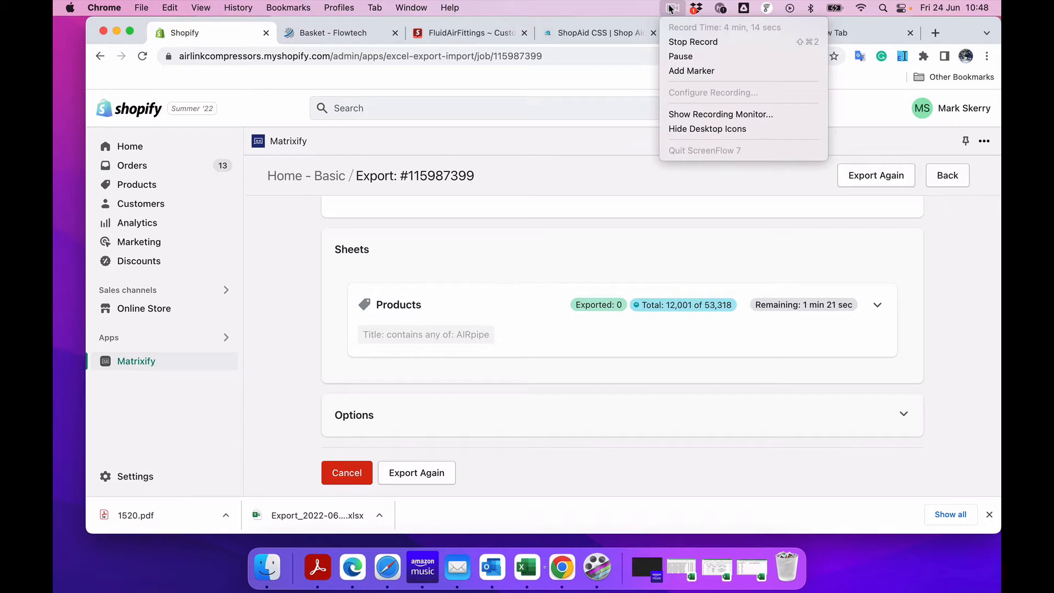
pyautogui.click(679, 56)
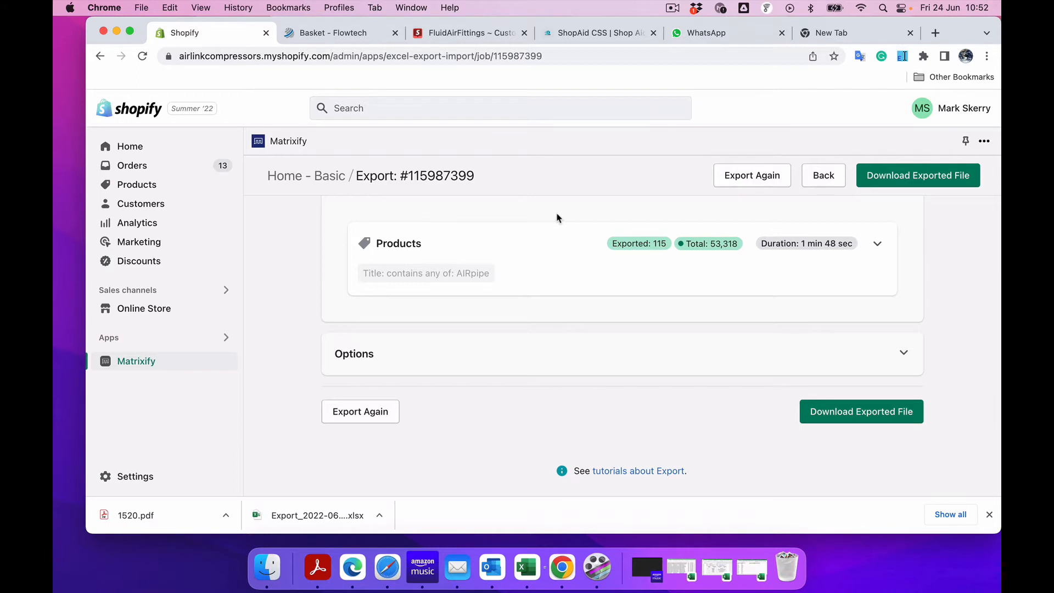
# Step: Download the finished export file and place it on the desktop
pyautogui.click(855, 417)
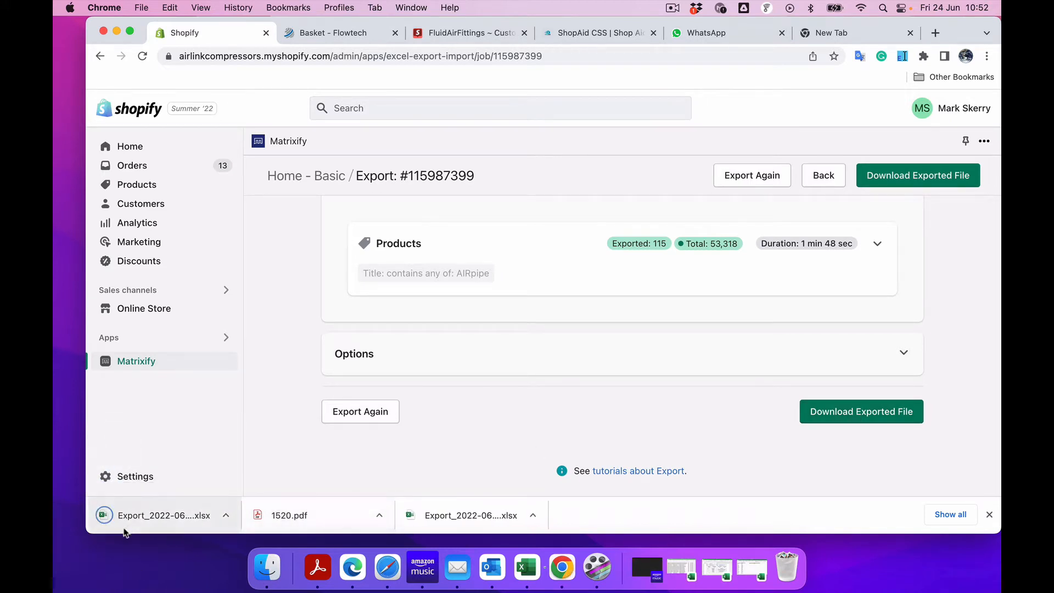
pyautogui.moveTo(133, 518); pyautogui.dragTo(66, 253)
pyautogui.moveTo(961, 35); pyautogui.dragTo(956, 7)
pyautogui.scroll(5, 657, 257)
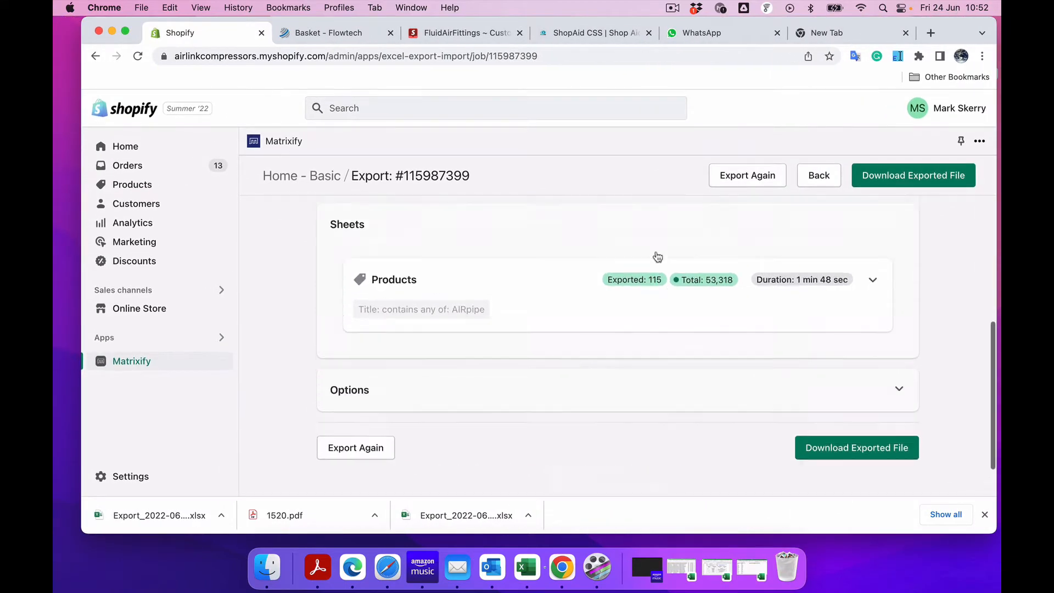
pyautogui.scroll(-2, 657, 257)
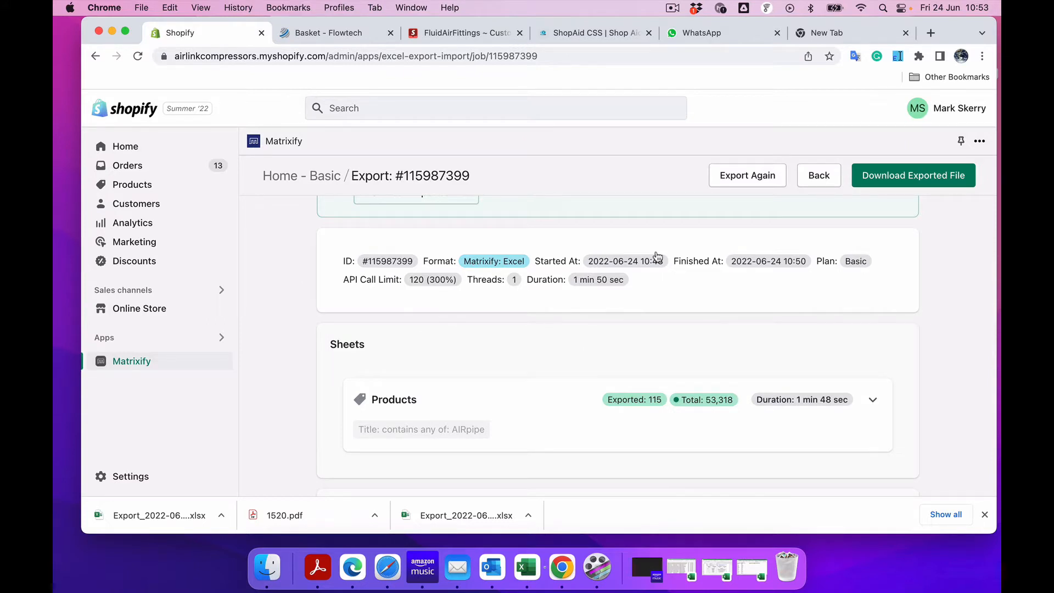
# Step: Switch to the desktop and open titlechange.xlsx from the Dropbox folder in Excel
pyautogui.press('super+h')
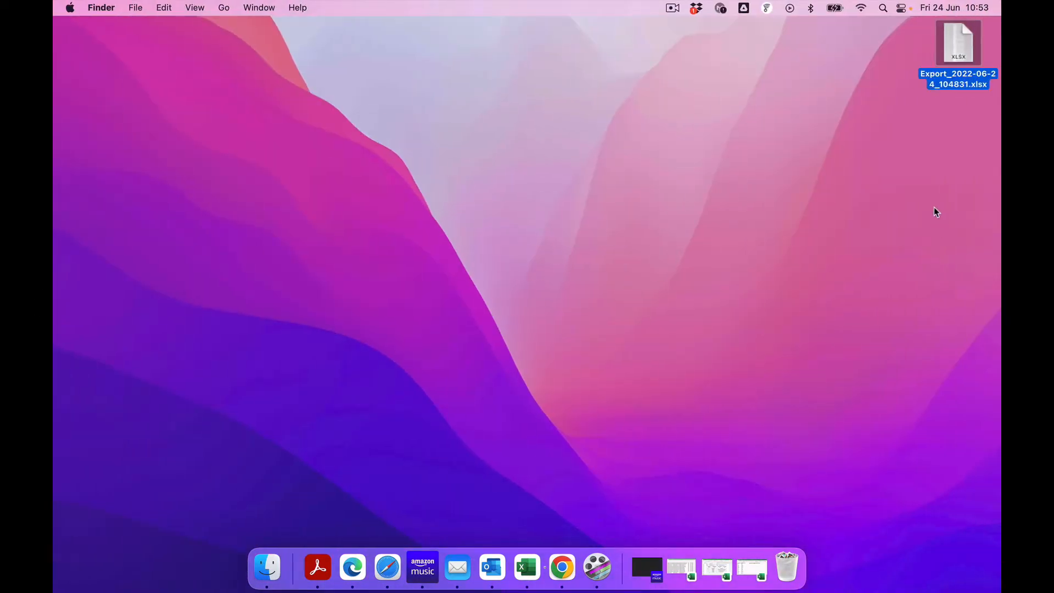
pyautogui.click(695, 9)
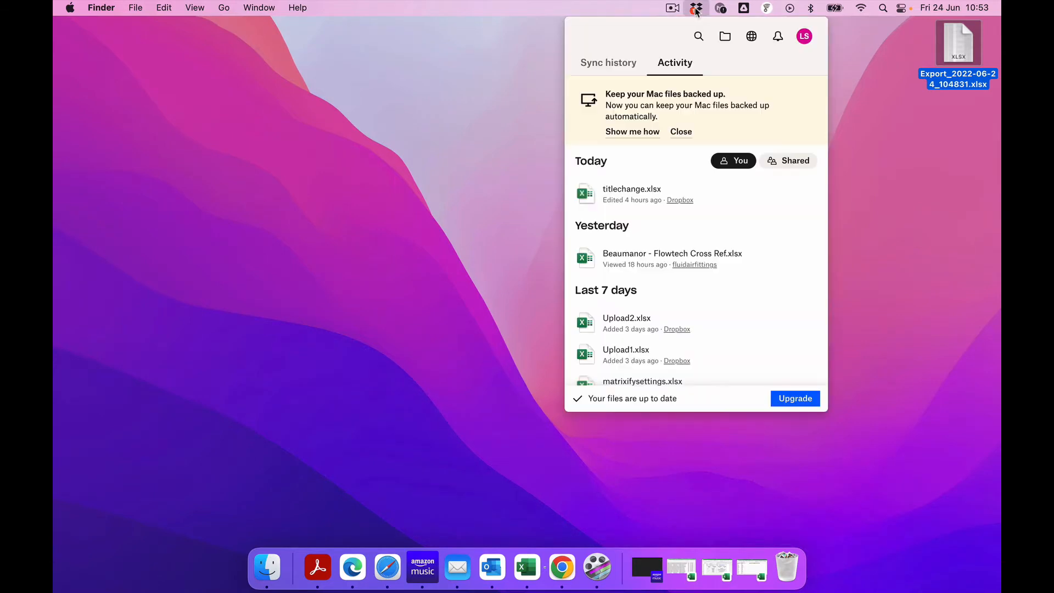
pyautogui.click(726, 37)
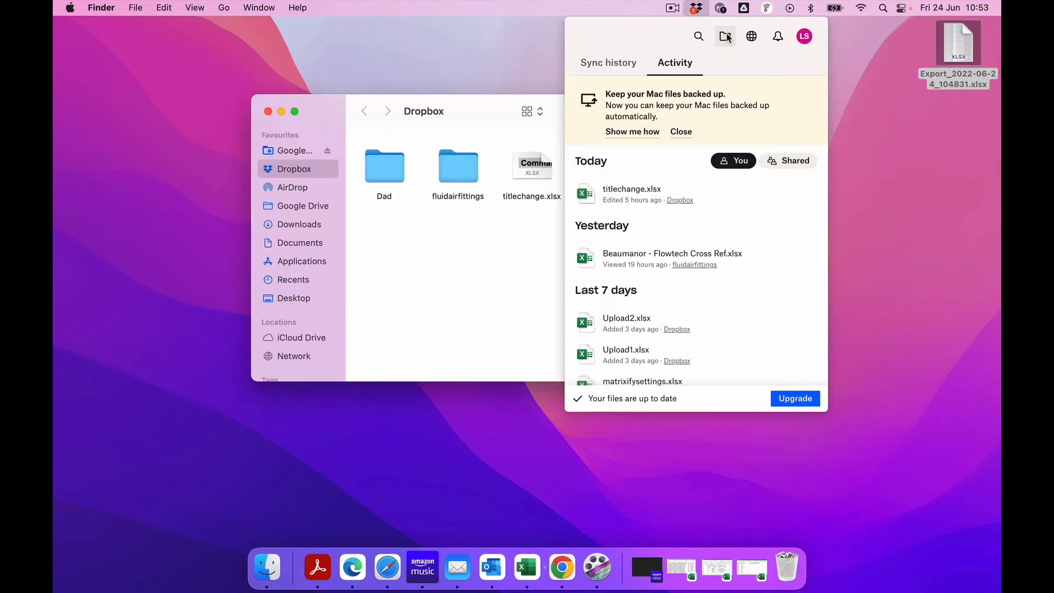
pyautogui.click(434, 291)
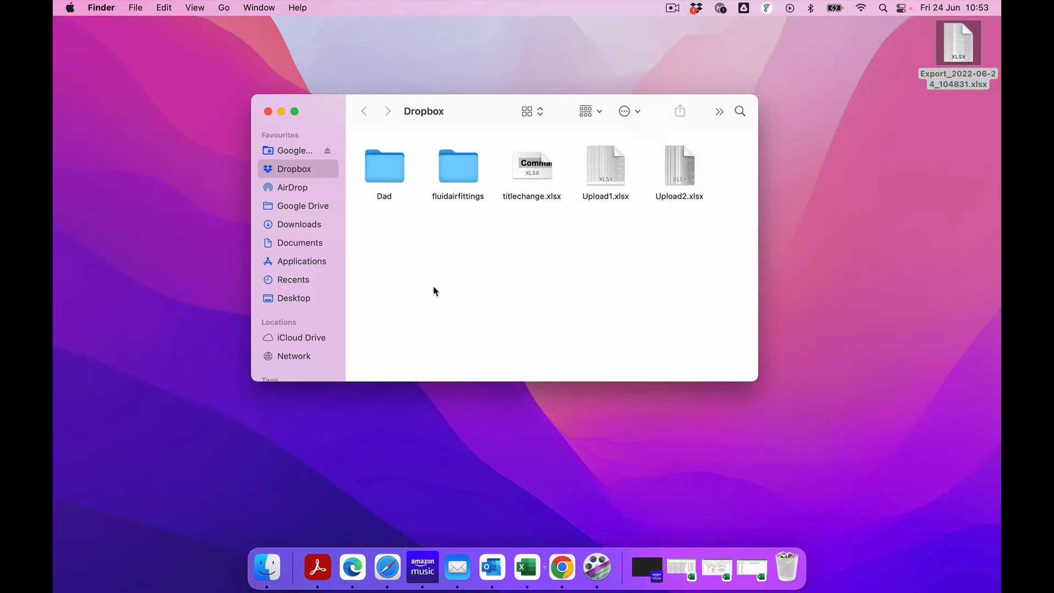
pyautogui.doubleClick(531, 172)
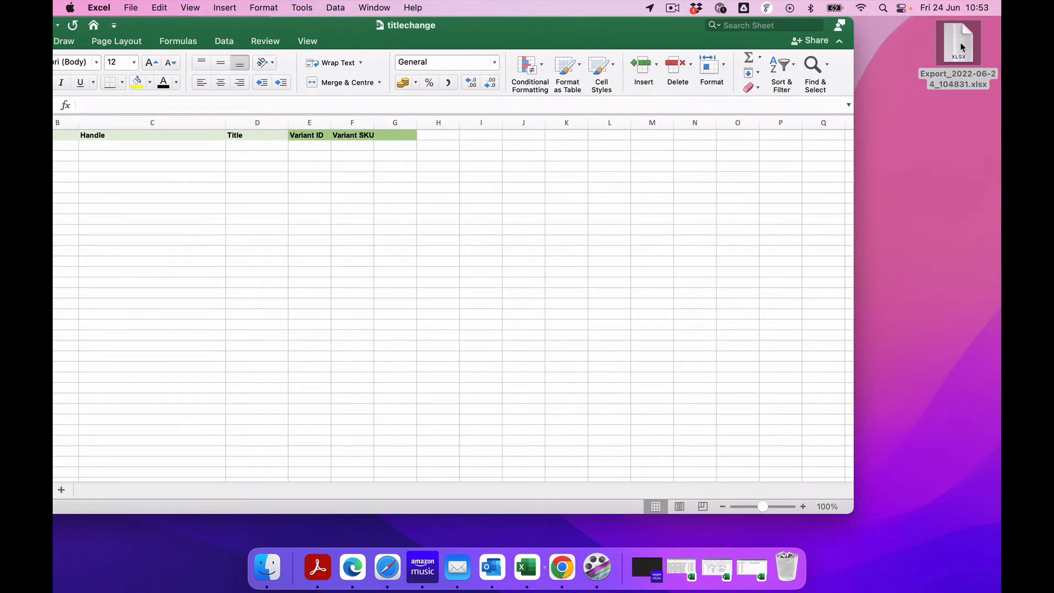
# Step: Open Export_2022-06-24_104831.xlsx from the desktop and shift its window so the titlechange workbook is reachable behind it
pyautogui.doubleClick(959, 44)
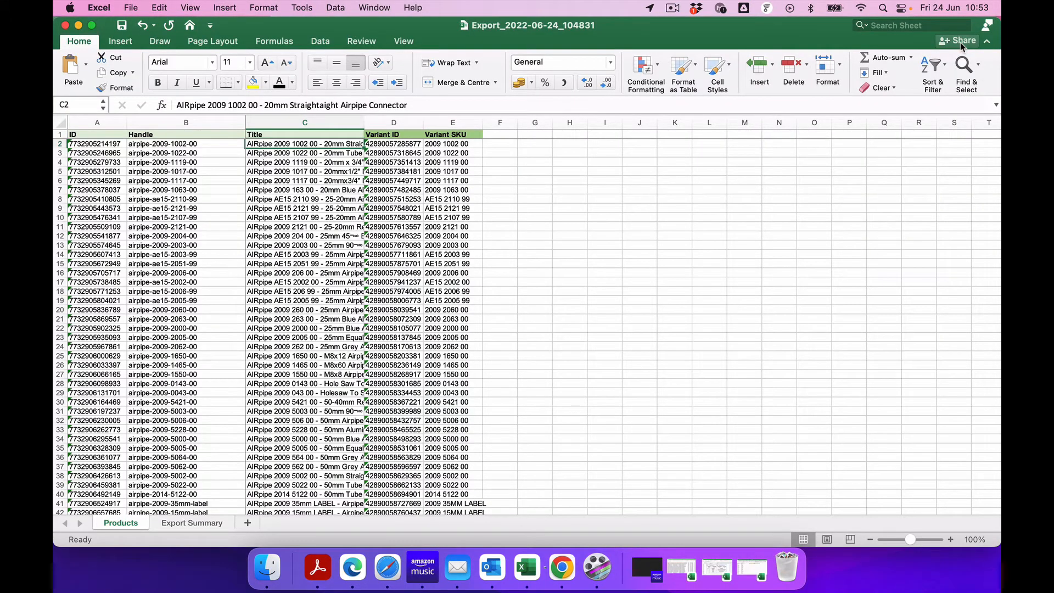
pyautogui.moveTo(440, 31); pyautogui.dragTo(551, 31)
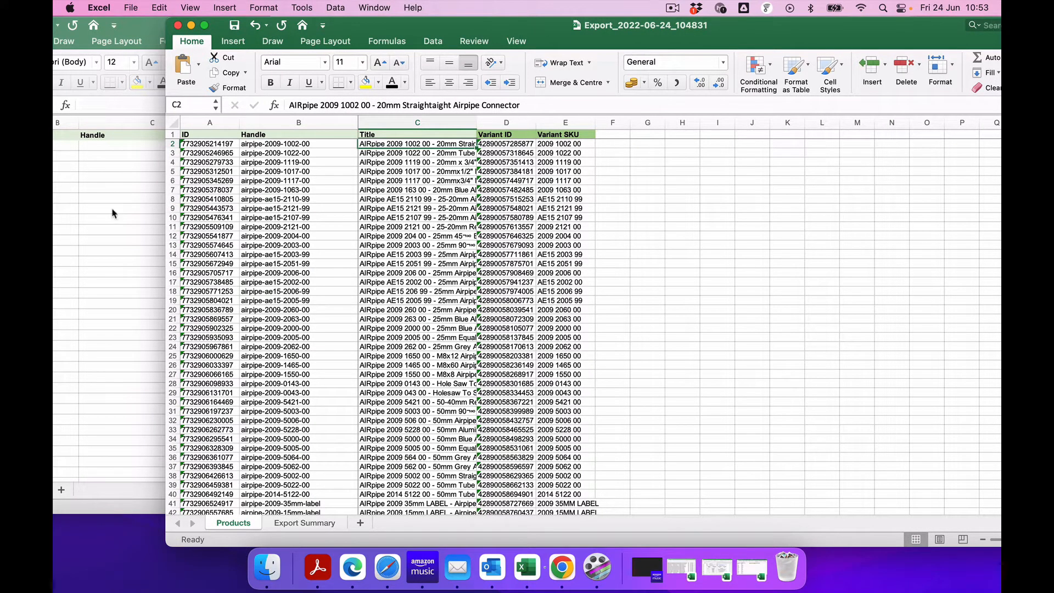
# Step: Copy all product rows below the headers, A2:E116, from the export's Products sheet and switch to the titlechange workbook
pyautogui.click(198, 144)
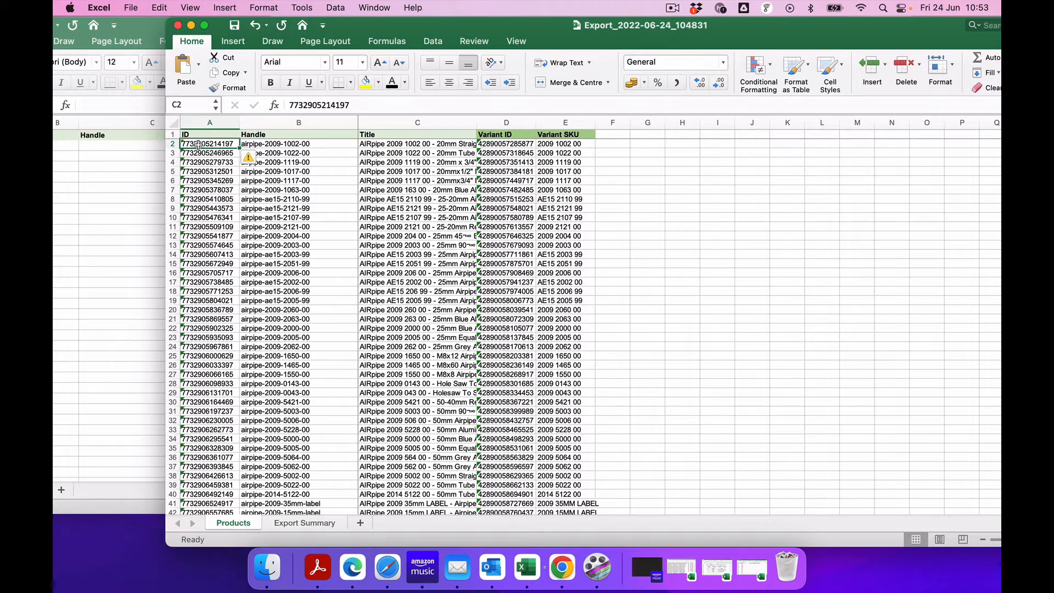
pyautogui.click(201, 208)
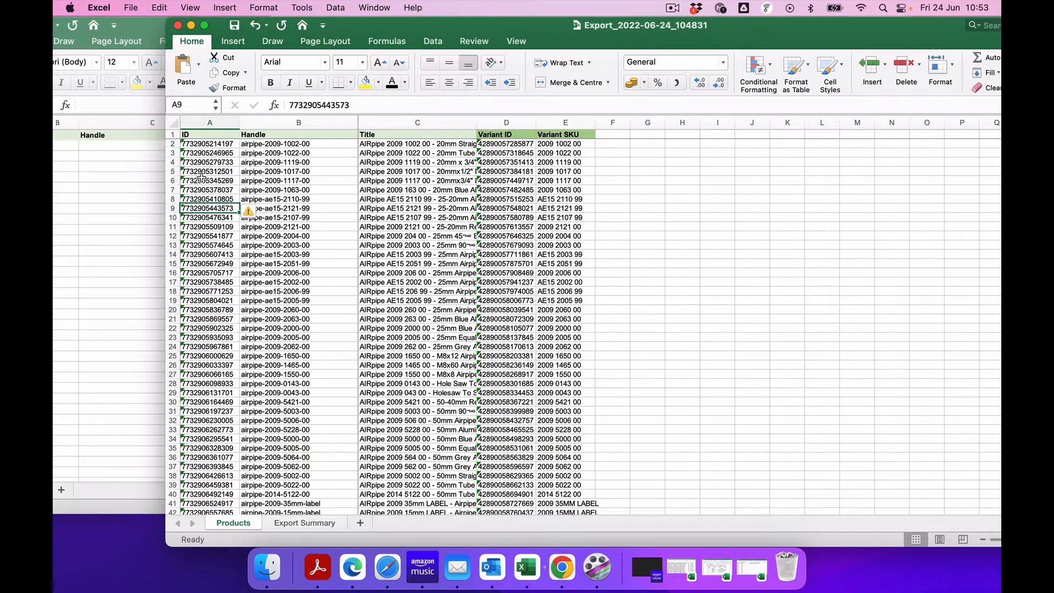
pyautogui.click(198, 146)
pyautogui.moveTo(196, 146); pyautogui.dragTo(551, 172)
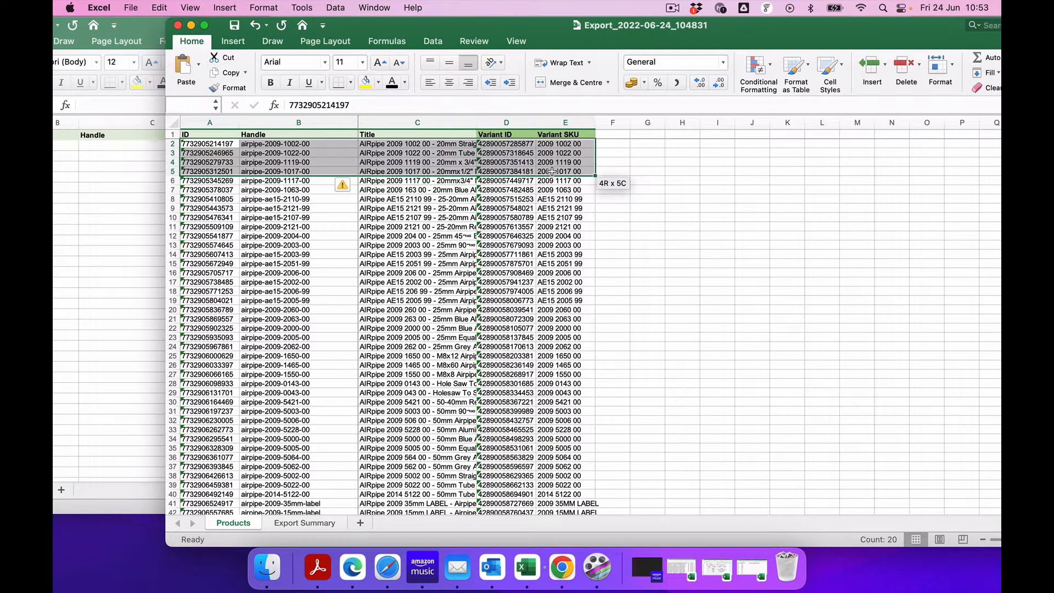
pyautogui.moveTo(551, 171); pyautogui.dragTo(551, 460)
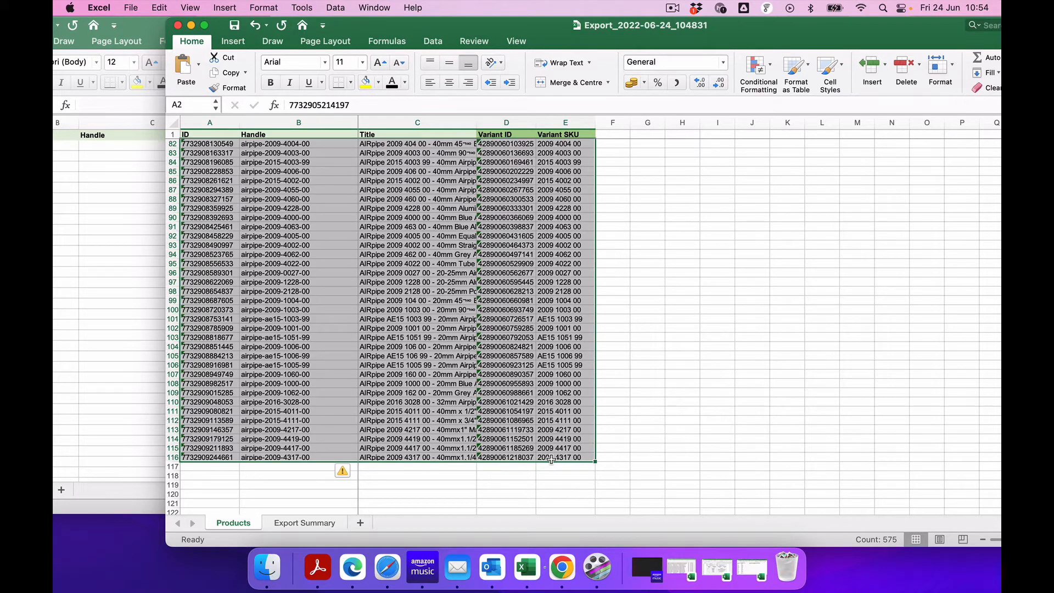
pyautogui.press('super+c')
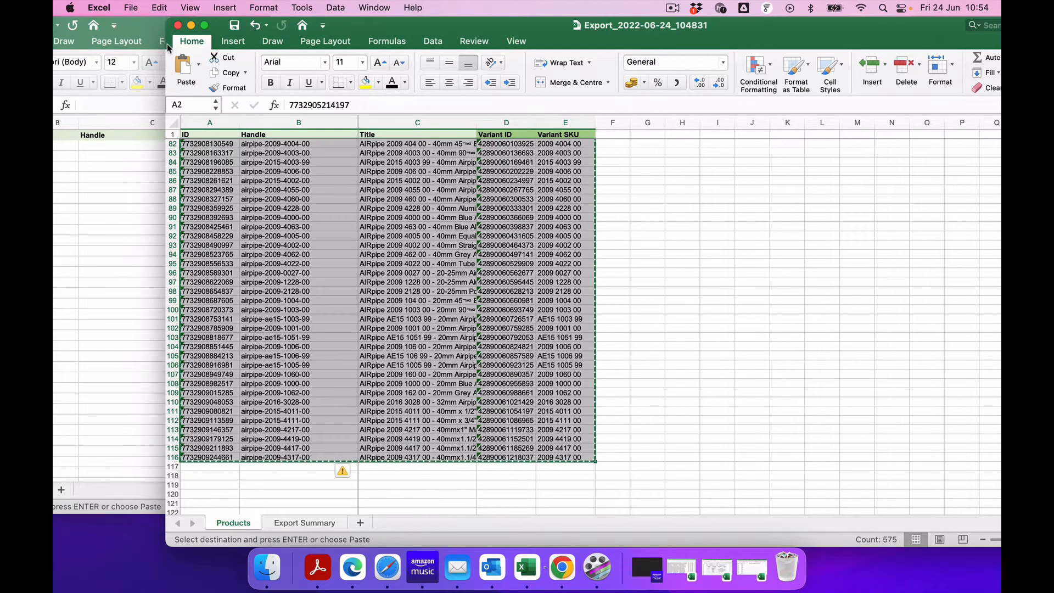
pyautogui.click(140, 25)
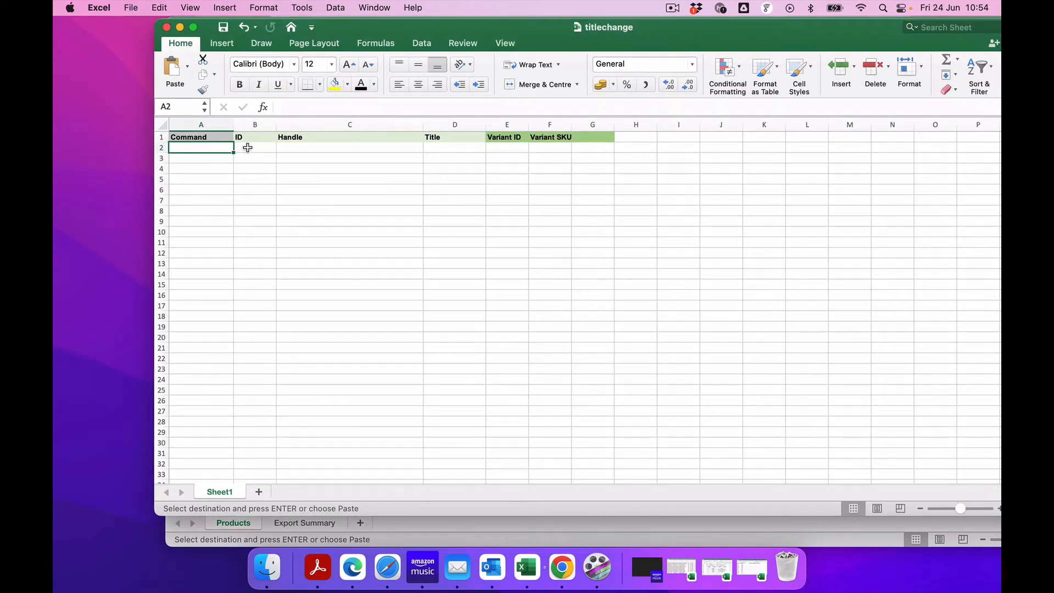
# Step: Paste the copied product rows into Sheet1 starting at B2, beneath the ID to Variant SKU headers
pyautogui.click(248, 148)
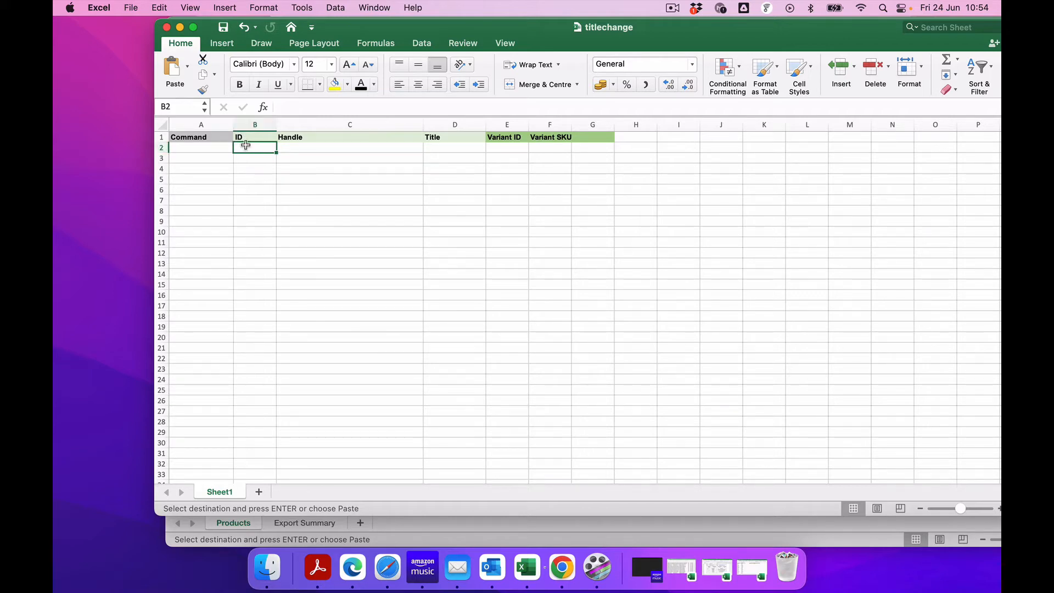
pyautogui.press('super+v')
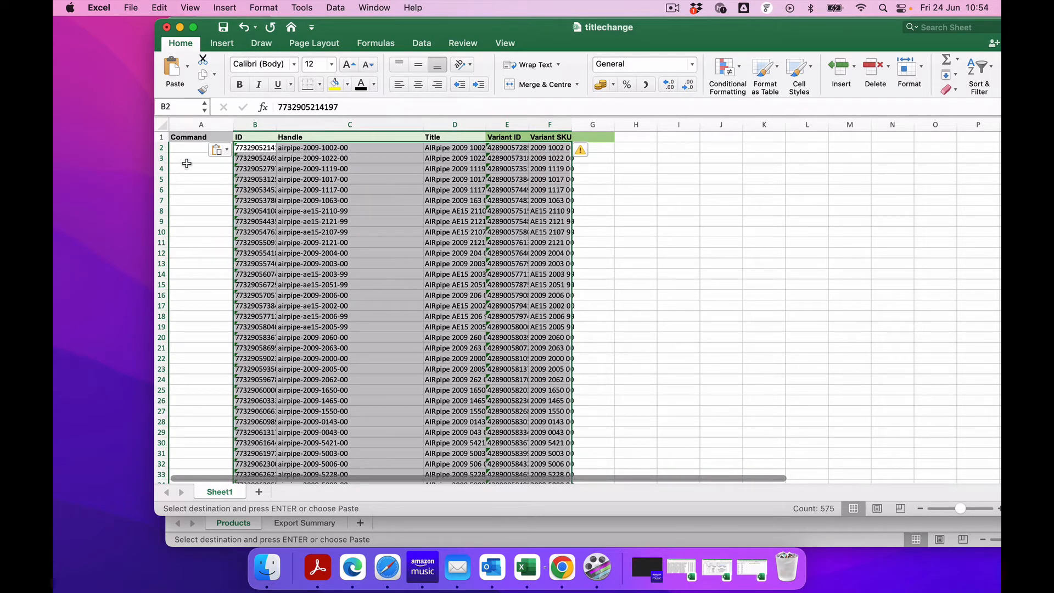
pyautogui.click(673, 297)
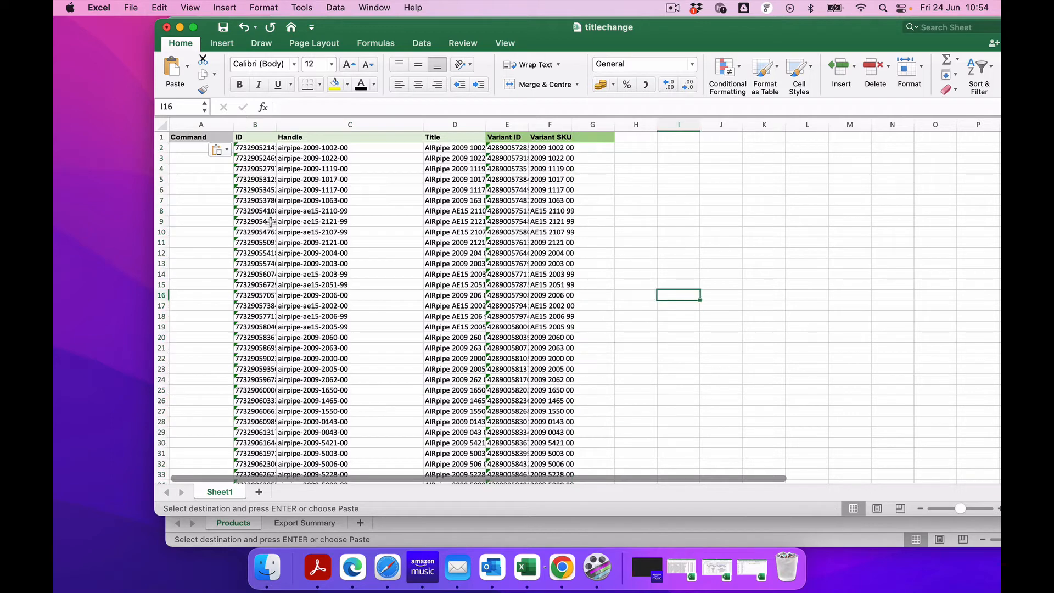
# Step: Enter MERGE in A2 and fill it down the Command column for every product row
pyautogui.click(181, 147)
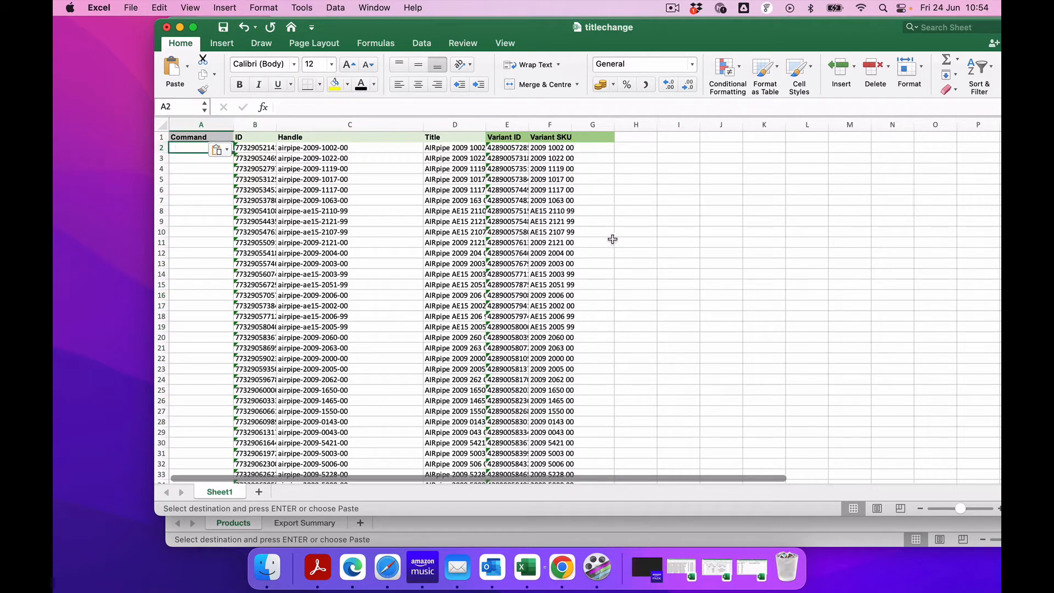
pyautogui.write('MJ')
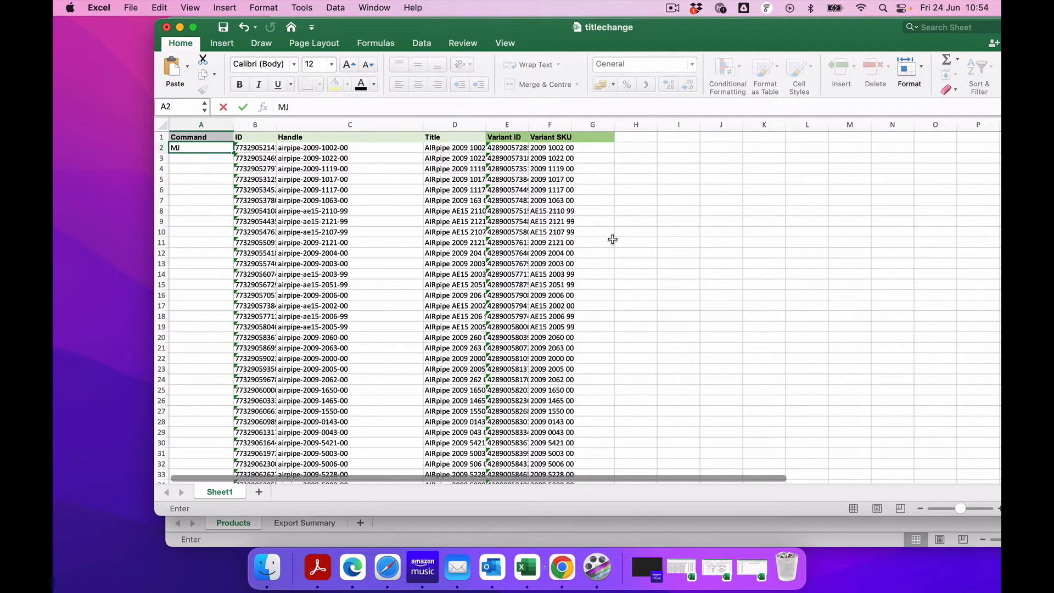
pyautogui.write('RGE')
pyautogui.click(193, 290)
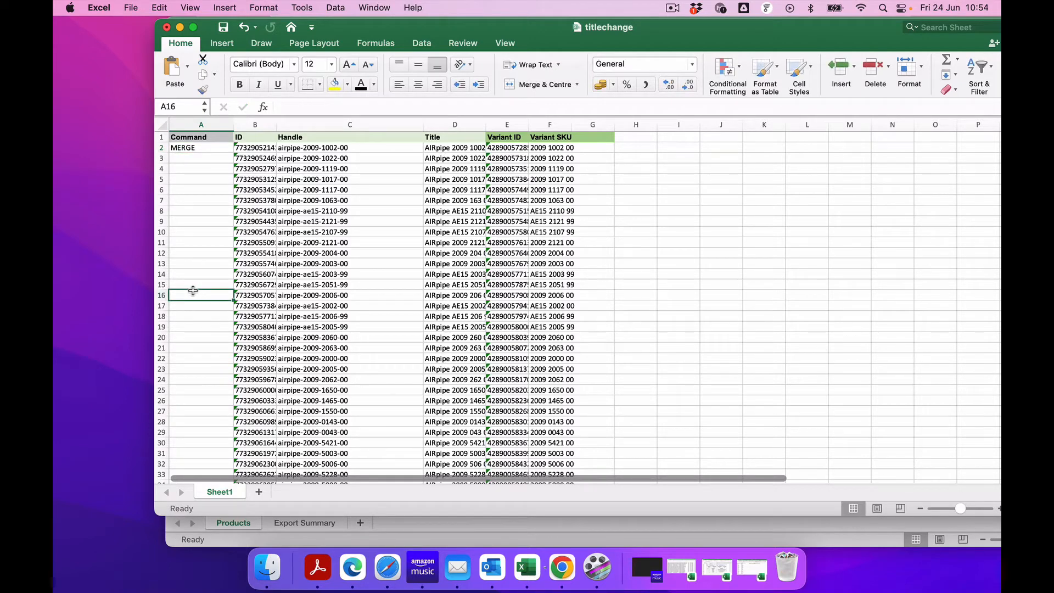
pyautogui.click(185, 149)
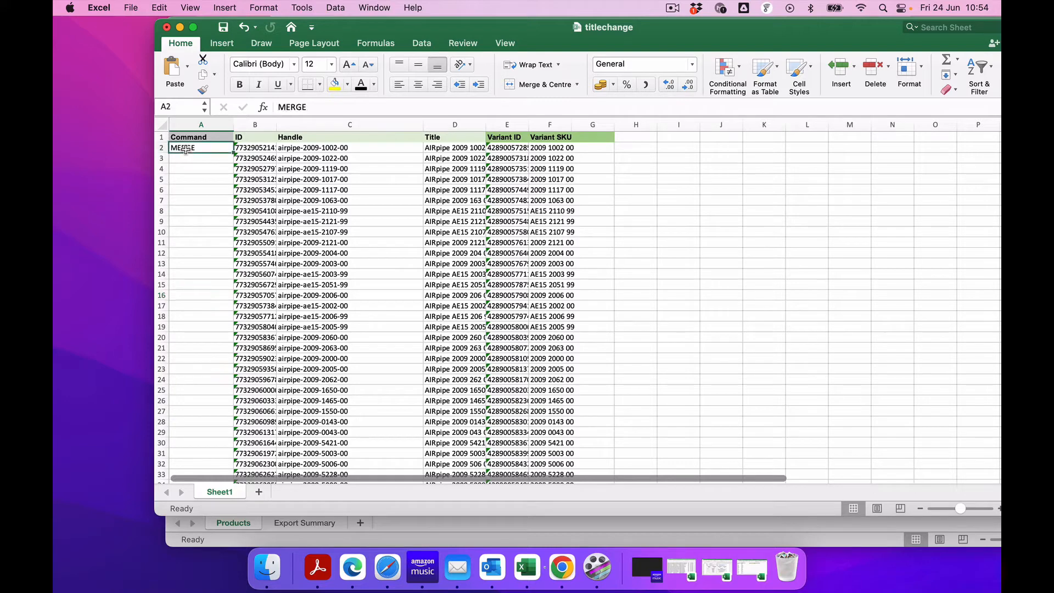
pyautogui.doubleClick(233, 153)
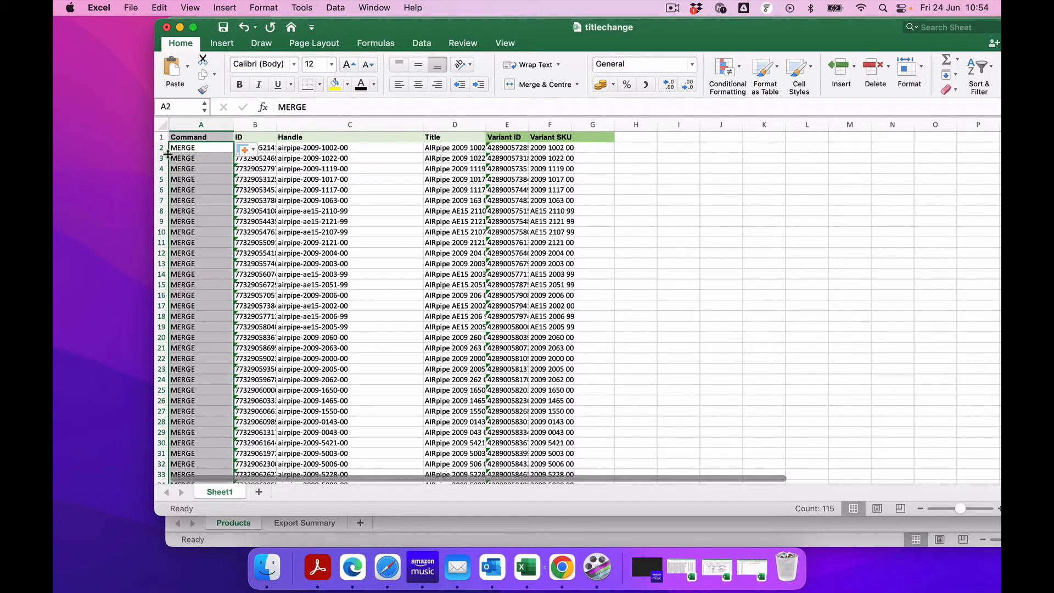
# Step: Check how far down the sheet the MERGE entries in the Command column extend compared with the product rows
pyautogui.scroll(-20, 200, 277)
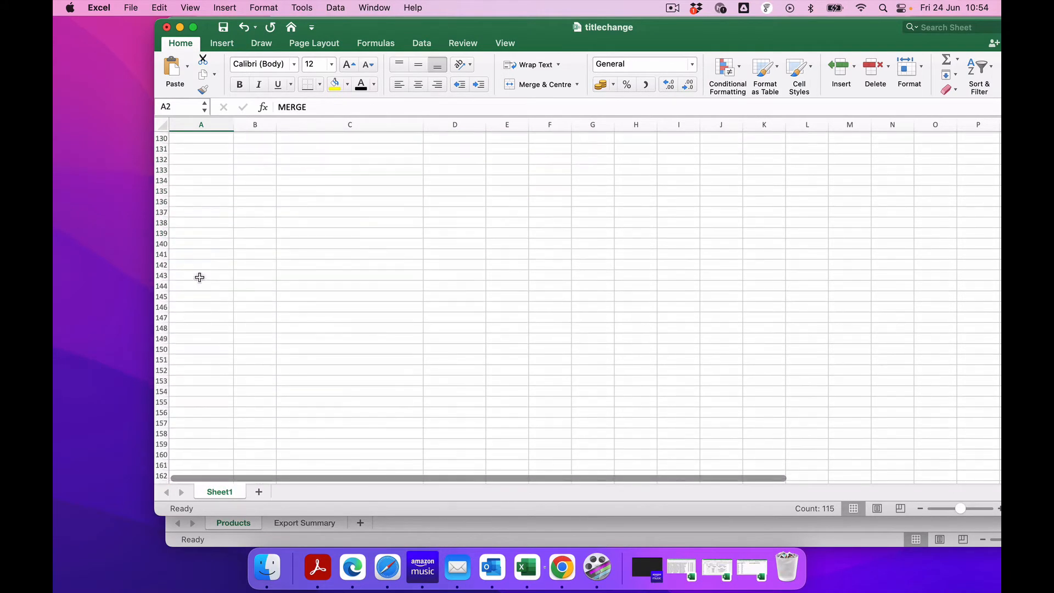
pyautogui.scroll(20, 199, 277)
pyautogui.scroll(6, 199, 277)
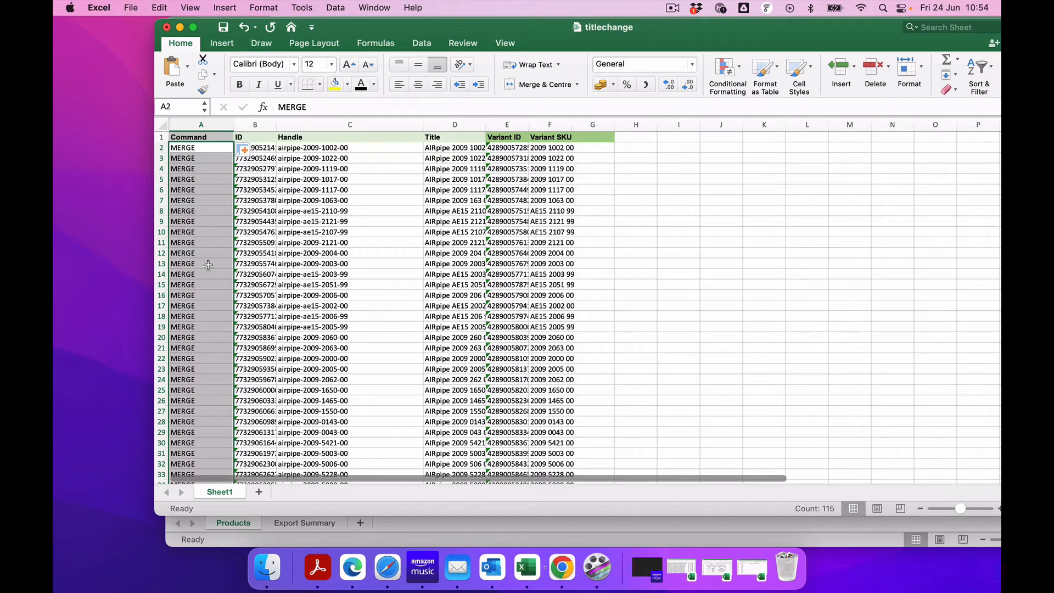
pyautogui.scroll(-20, 215, 289)
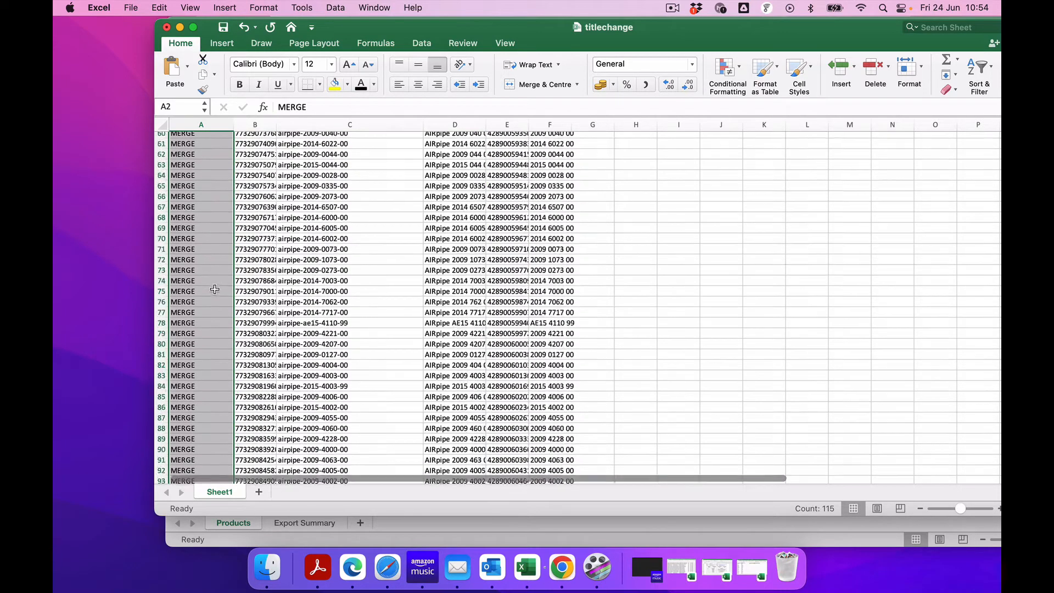
pyautogui.scroll(-20, 213, 393)
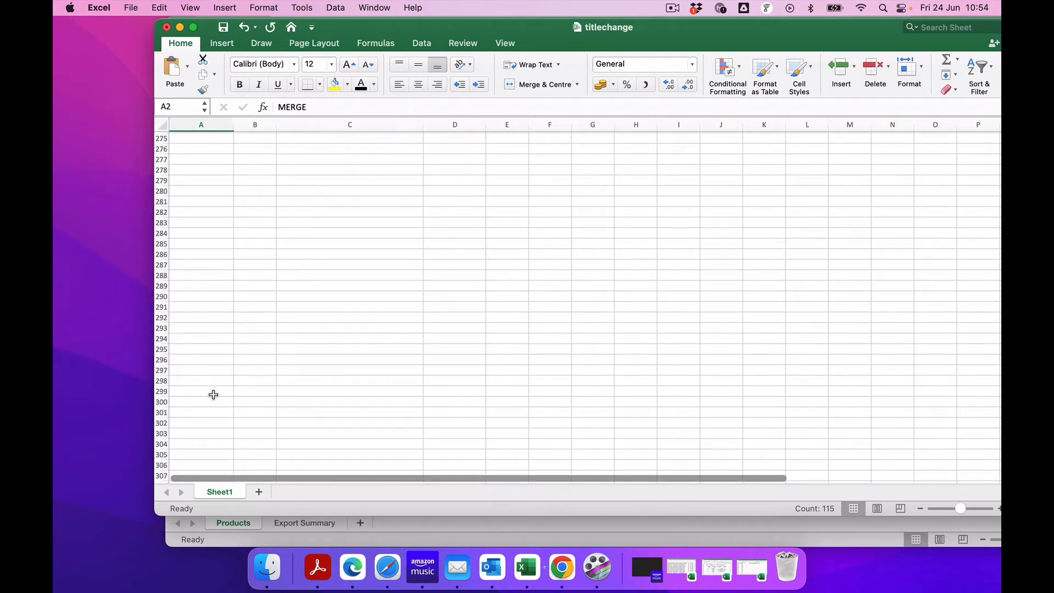
pyautogui.scroll(20, 213, 394)
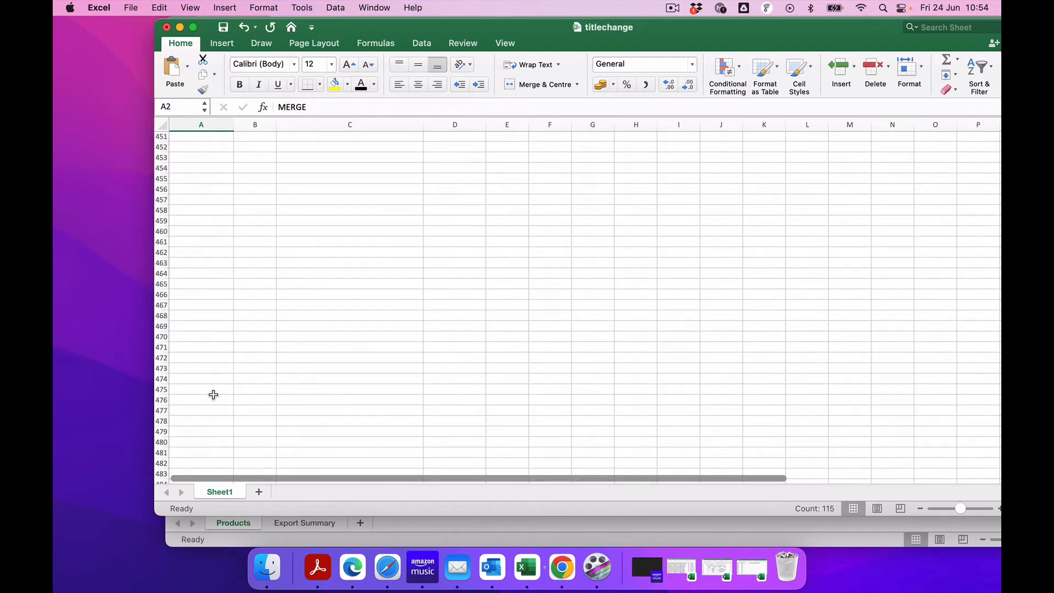
pyautogui.scroll(20, 213, 394)
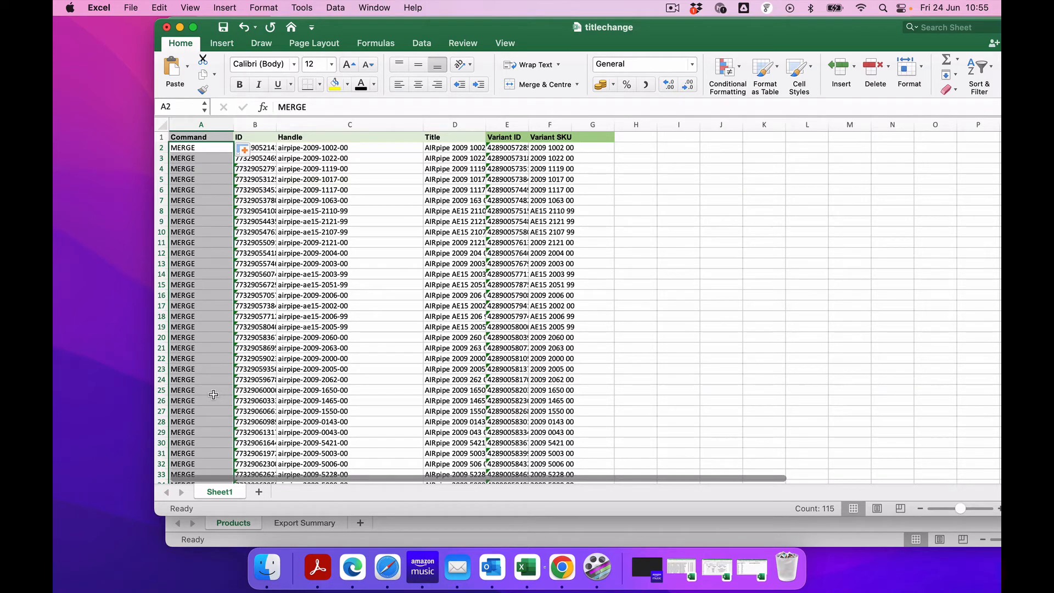
pyautogui.click(629, 301)
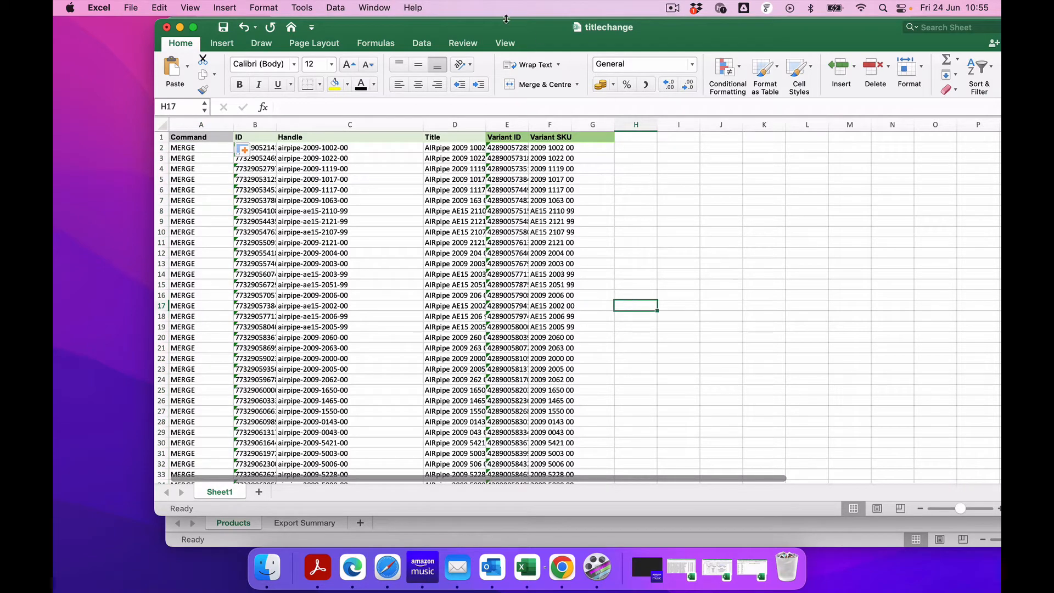
# Step: Close the Export_2022-06-24_104831 workbook and reposition the titlechange window so it is fully in view
pyautogui.moveTo(524, 35); pyautogui.dragTo(443, 81)
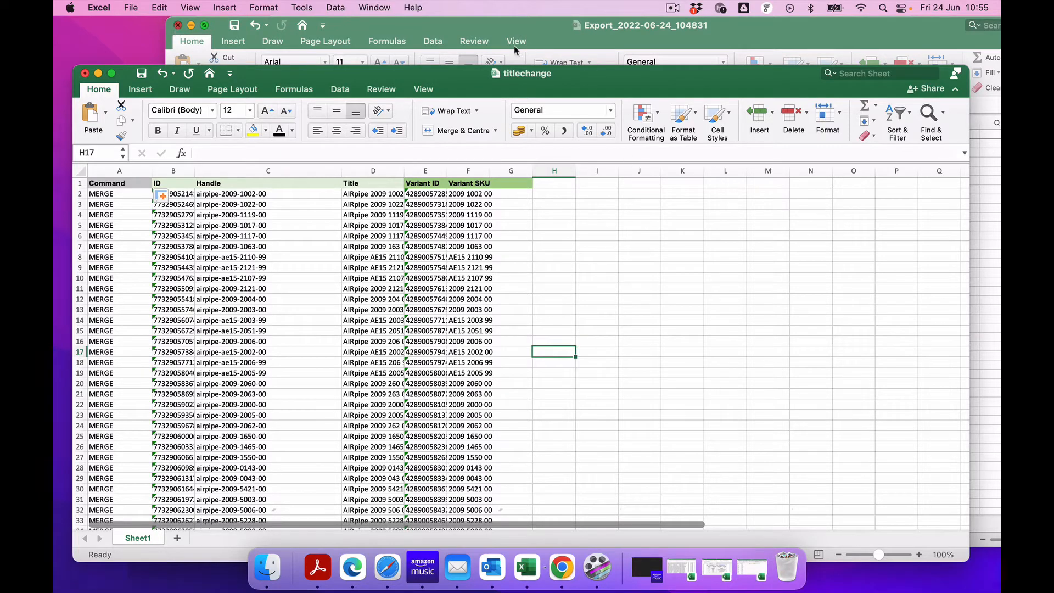
pyautogui.click(176, 26)
pyautogui.moveTo(476, 71); pyautogui.dragTo(480, 33)
# Step: Widen the Title column to show the full product titles and narrow the Handle and Command columns
pyautogui.moveTo(406, 131); pyautogui.dragTo(555, 132)
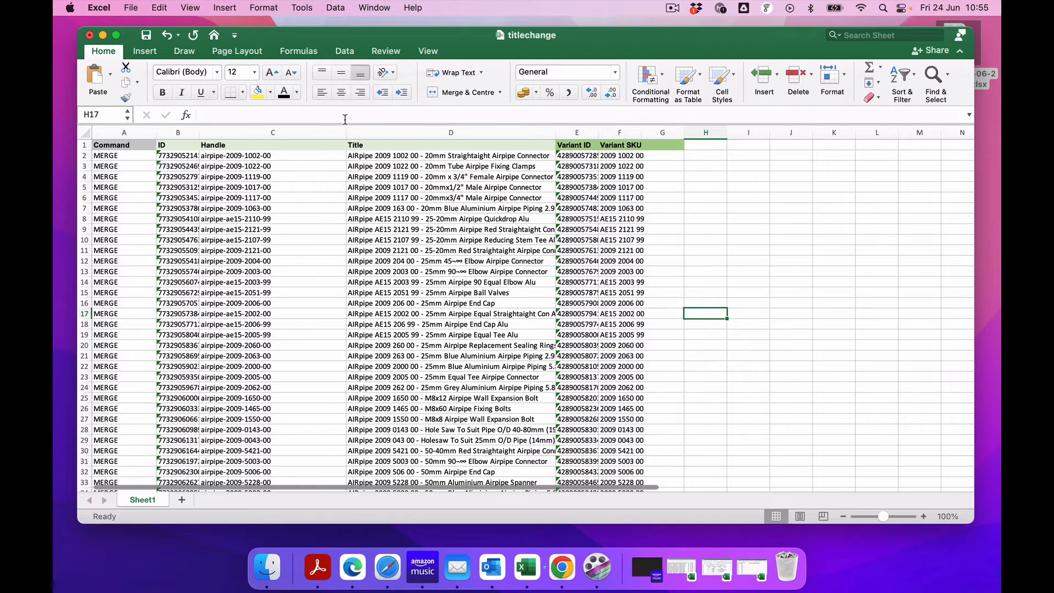
pyautogui.moveTo(345, 132); pyautogui.dragTo(279, 133)
pyautogui.moveTo(156, 132); pyautogui.dragTo(135, 132)
pyautogui.moveTo(467, 133); pyautogui.dragTo(593, 125)
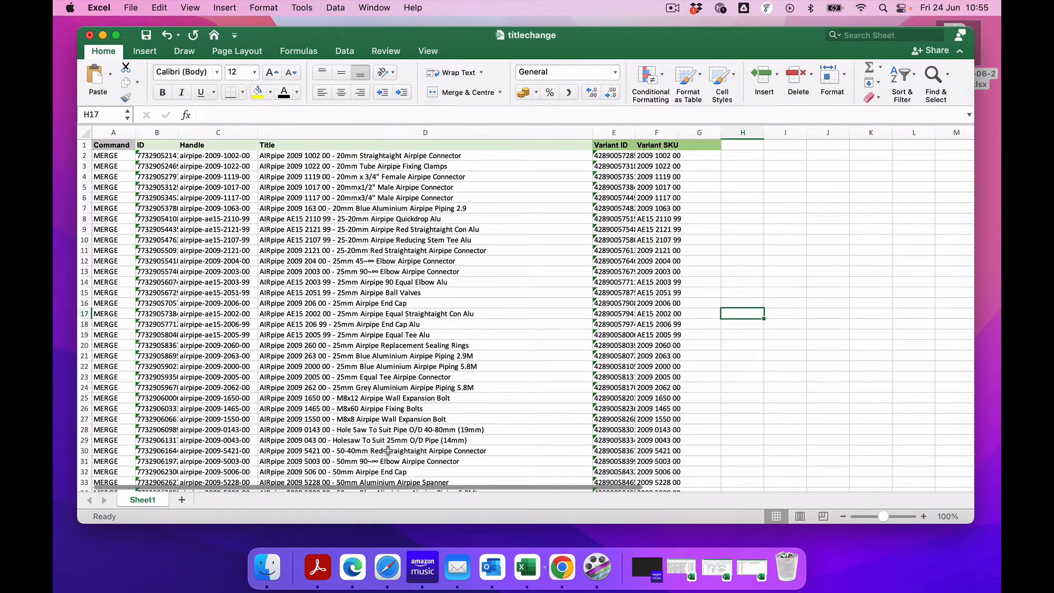
# Step: Examine the product titles in column D for spelling mistakes, stray characters and inconsistent wording
pyautogui.scroll(2, 377, 255)
pyautogui.click(375, 158)
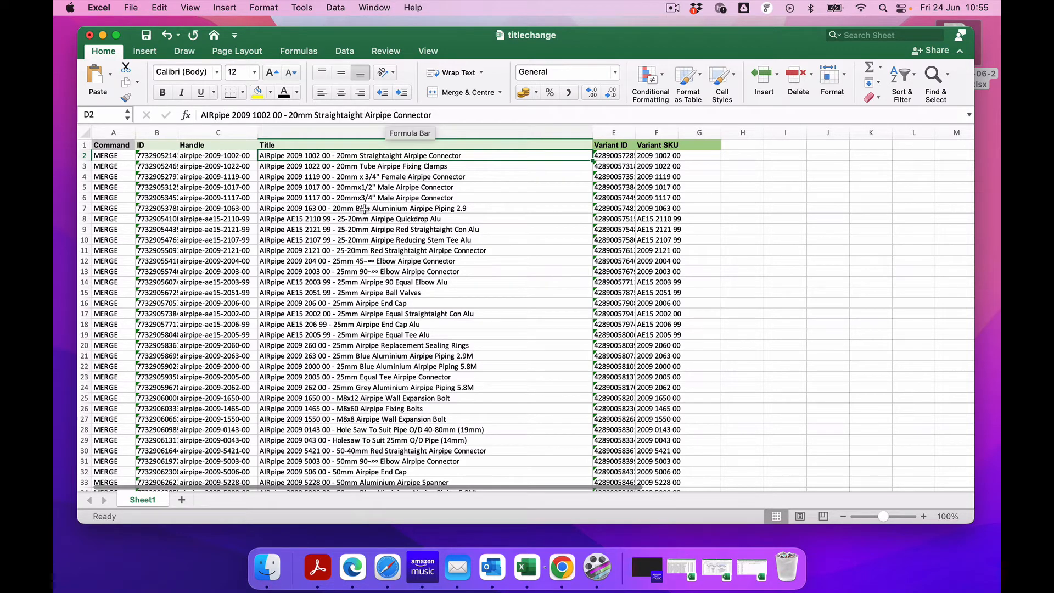
pyautogui.click(358, 267)
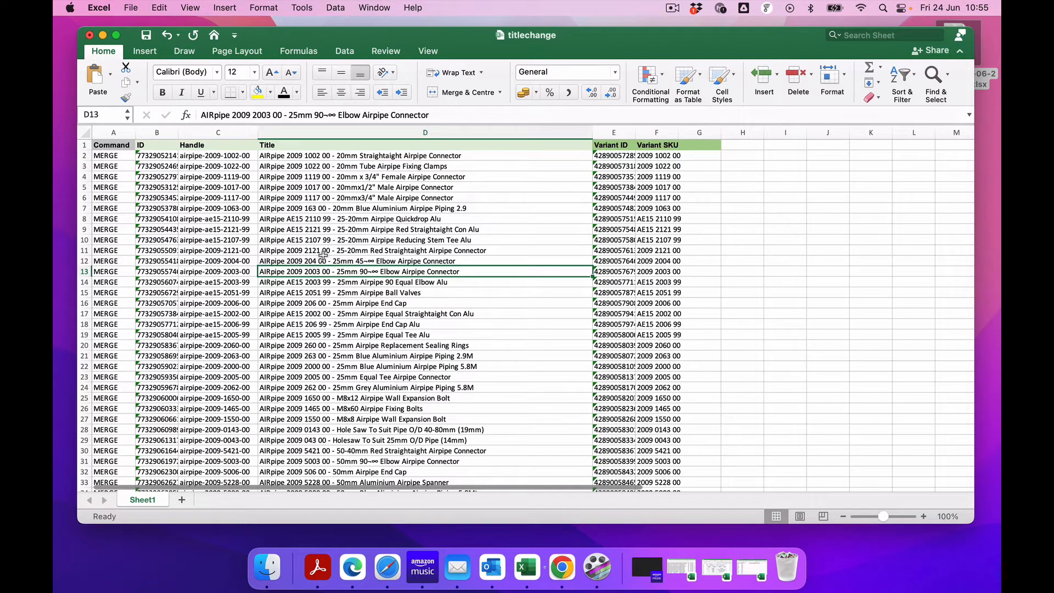
pyautogui.click(346, 262)
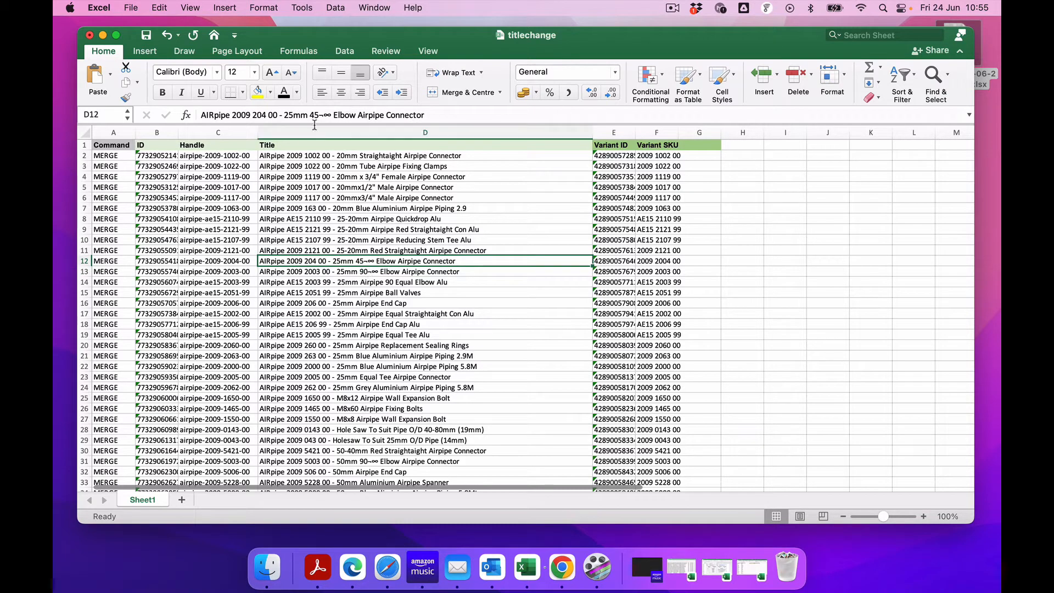
pyautogui.click(369, 273)
pyautogui.scroll(-3, 443, 325)
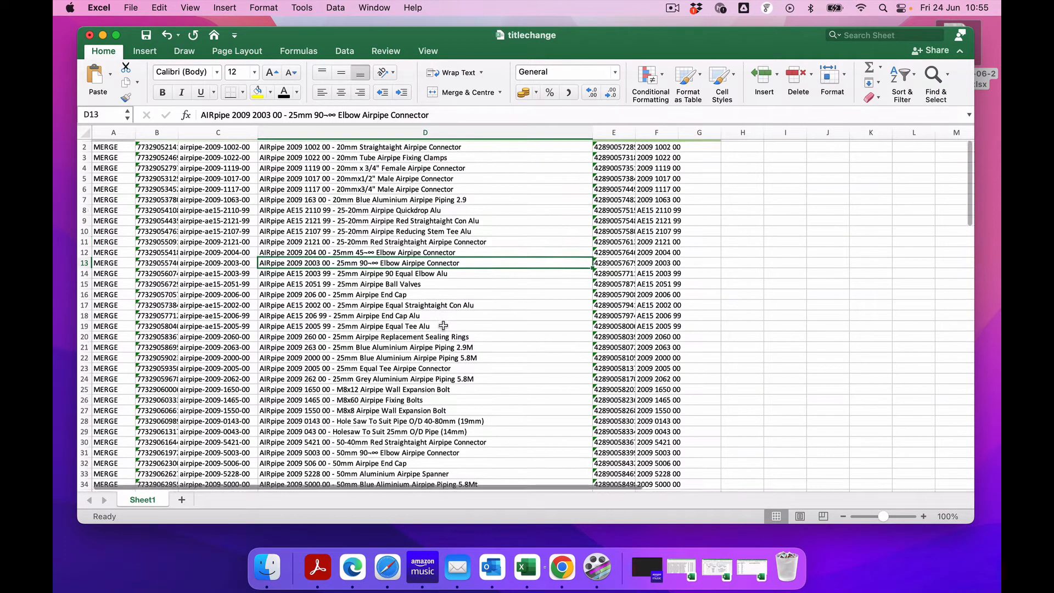
pyautogui.scroll(-2, 443, 324)
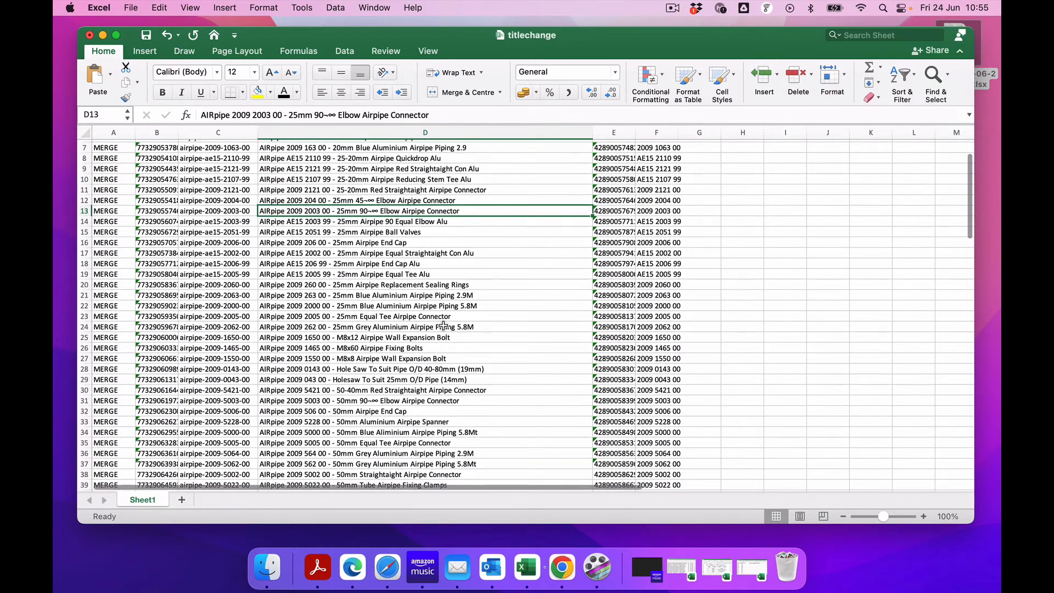
pyautogui.scroll(5, 443, 325)
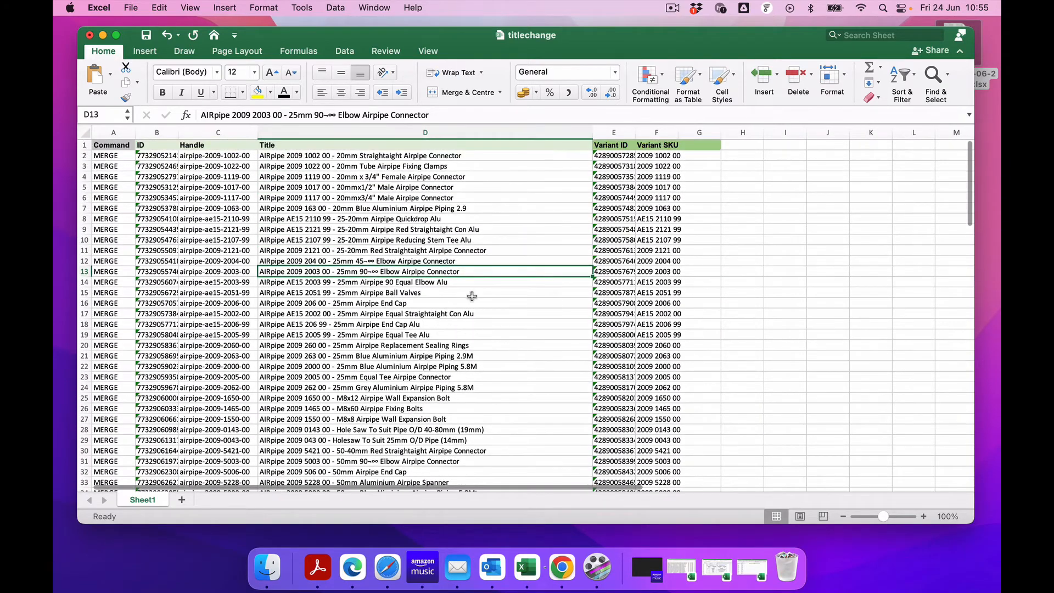
pyautogui.click(439, 282)
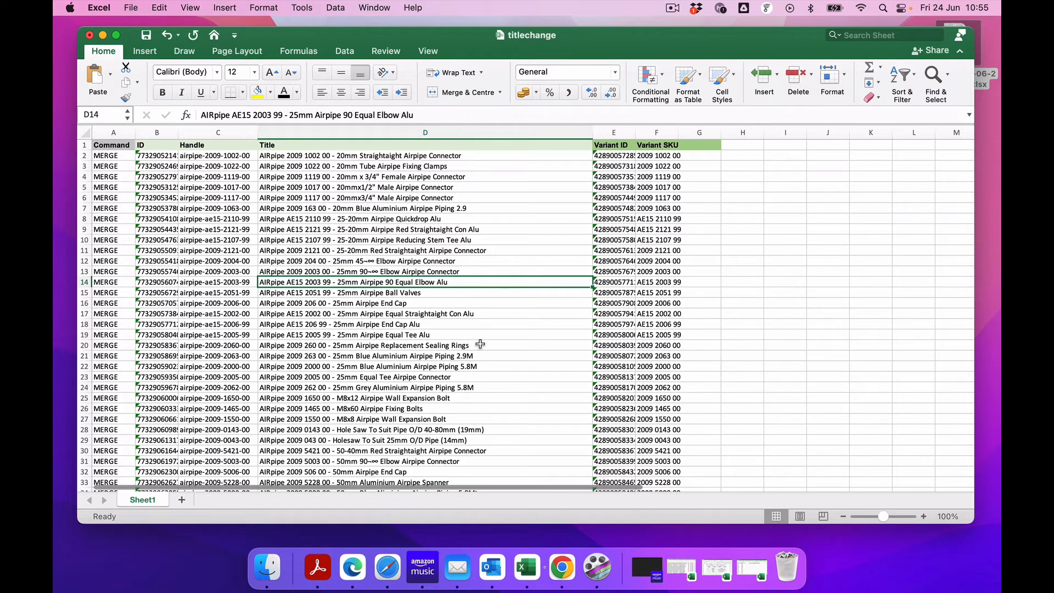
pyautogui.scroll(-6, 480, 344)
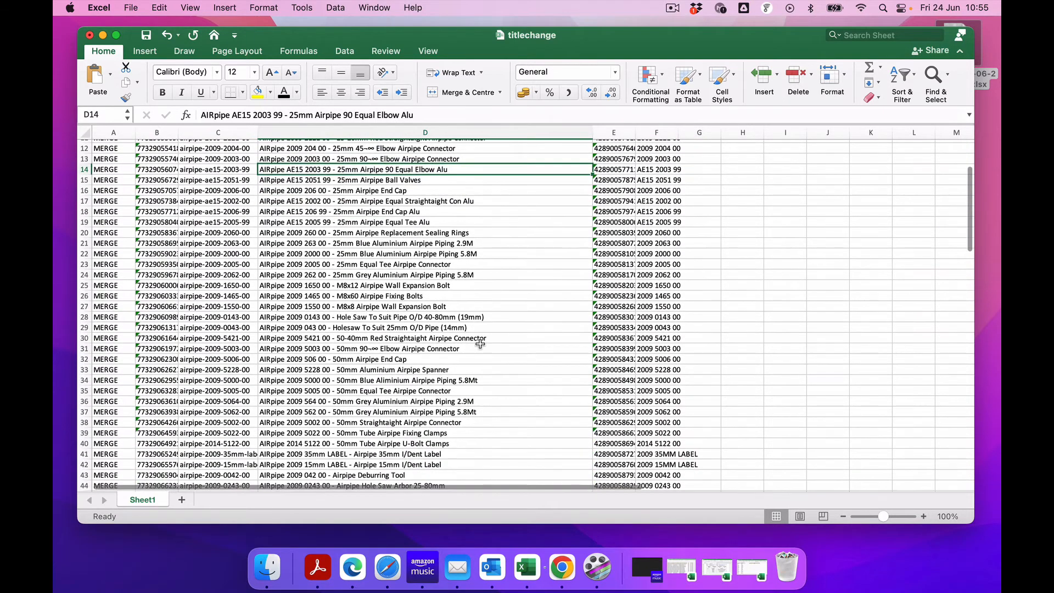
pyautogui.click(359, 372)
pyautogui.scroll(-4, 482, 375)
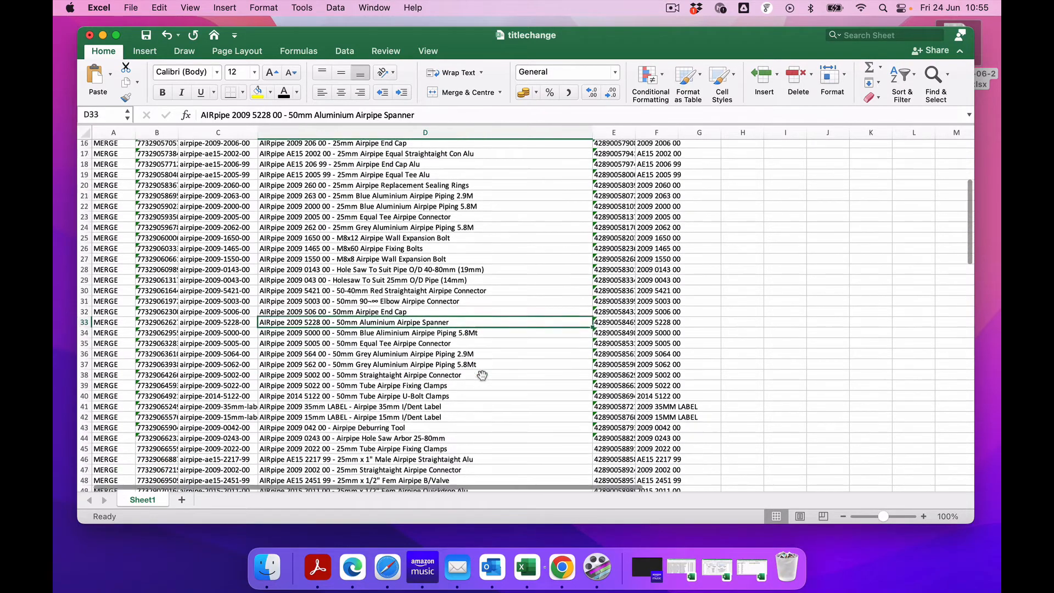
pyautogui.scroll(9, 445, 317)
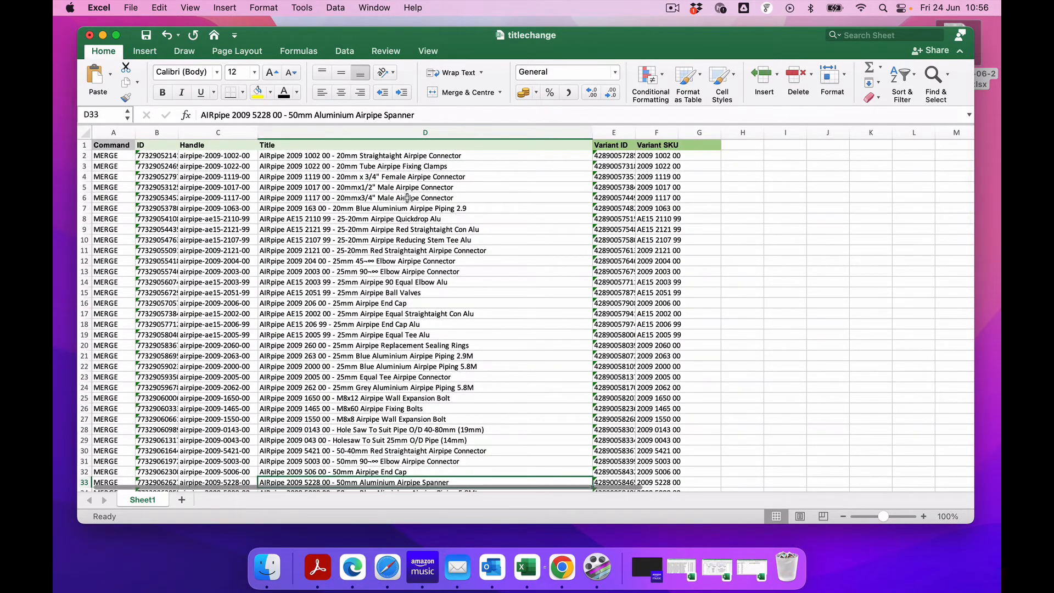
pyautogui.scroll(-5, 434, 321)
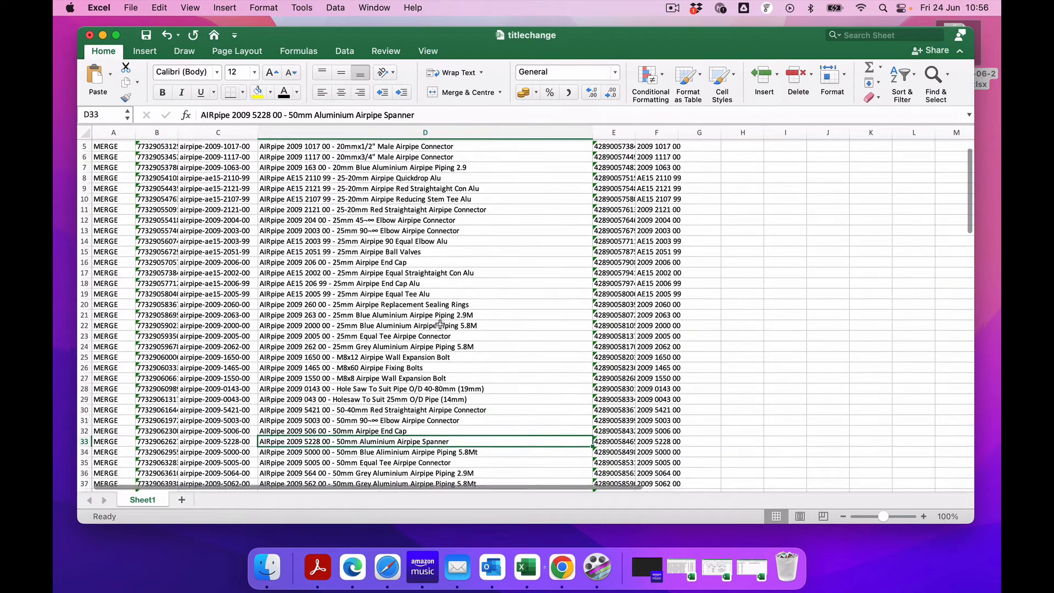
pyautogui.scroll(-7, 440, 324)
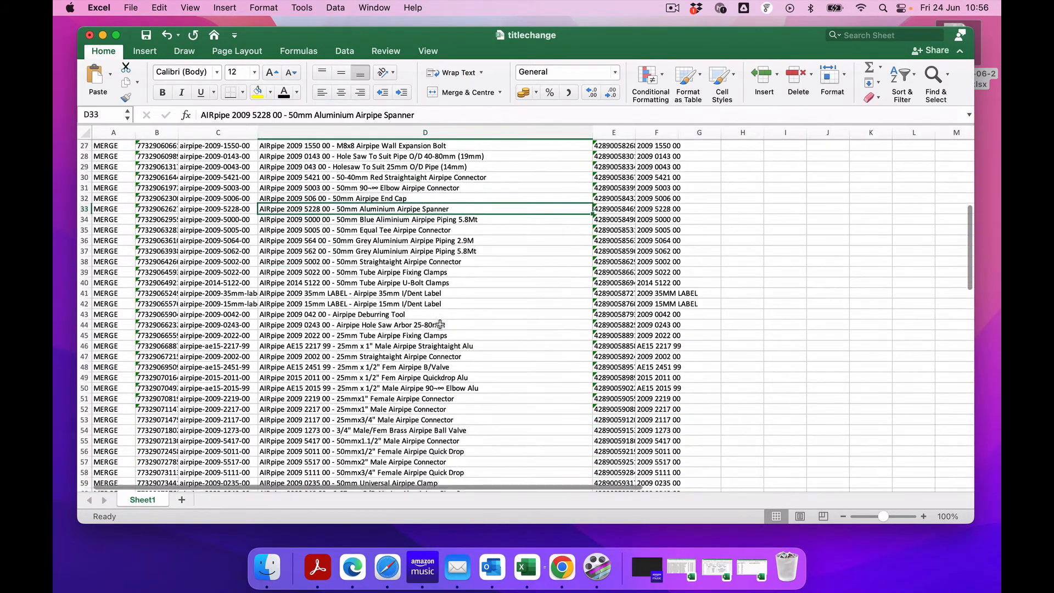
pyautogui.scroll(-5, 439, 324)
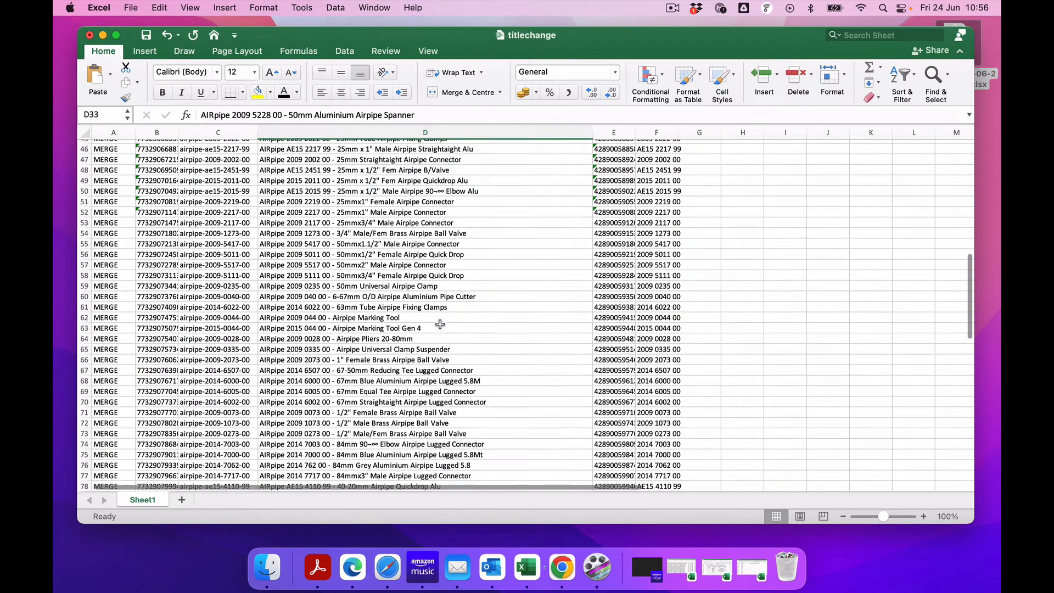
pyautogui.scroll(15, 440, 324)
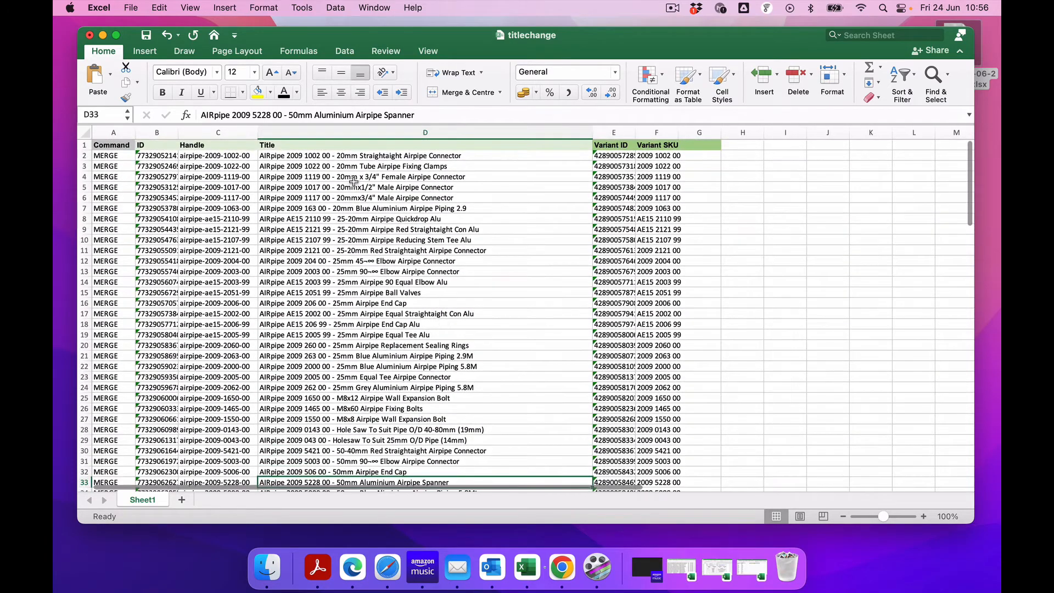
# Step: Open Find & Replace from the first product title in D2 and clear the existing search and replacement text
pyautogui.click(319, 155)
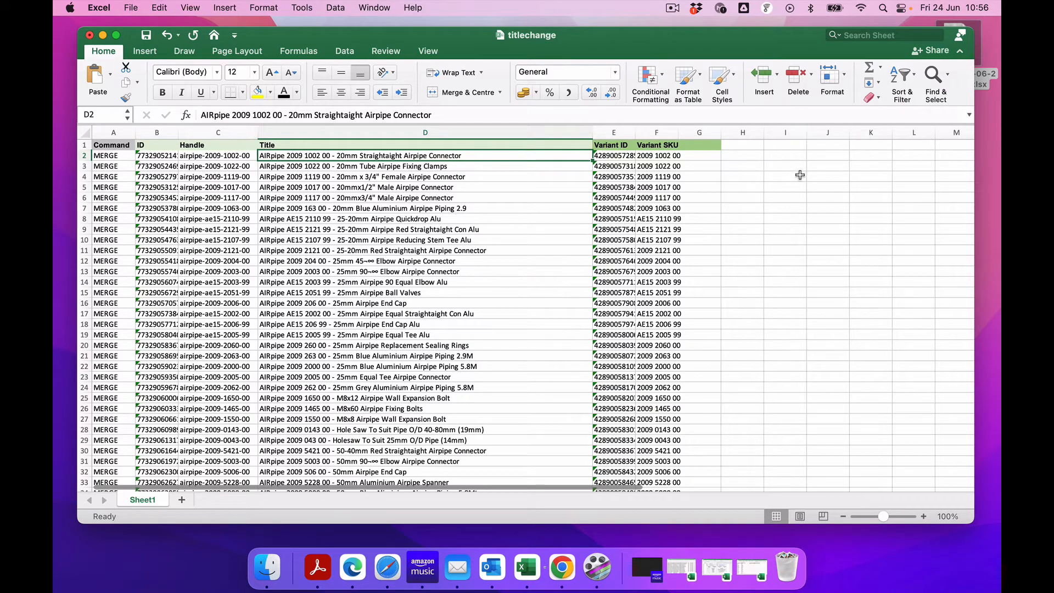
pyautogui.click(944, 76)
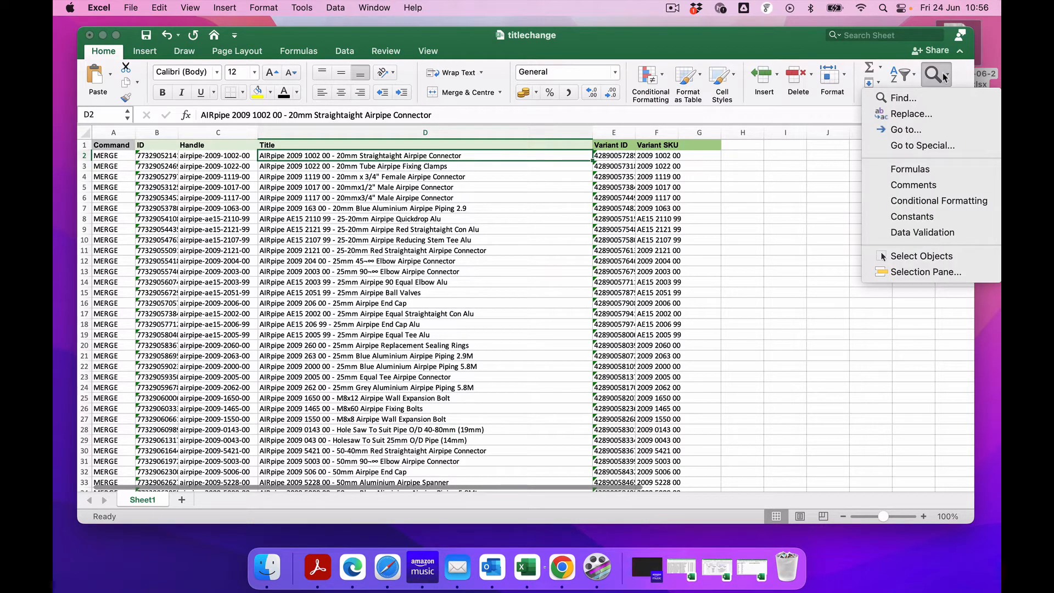
pyautogui.click(909, 115)
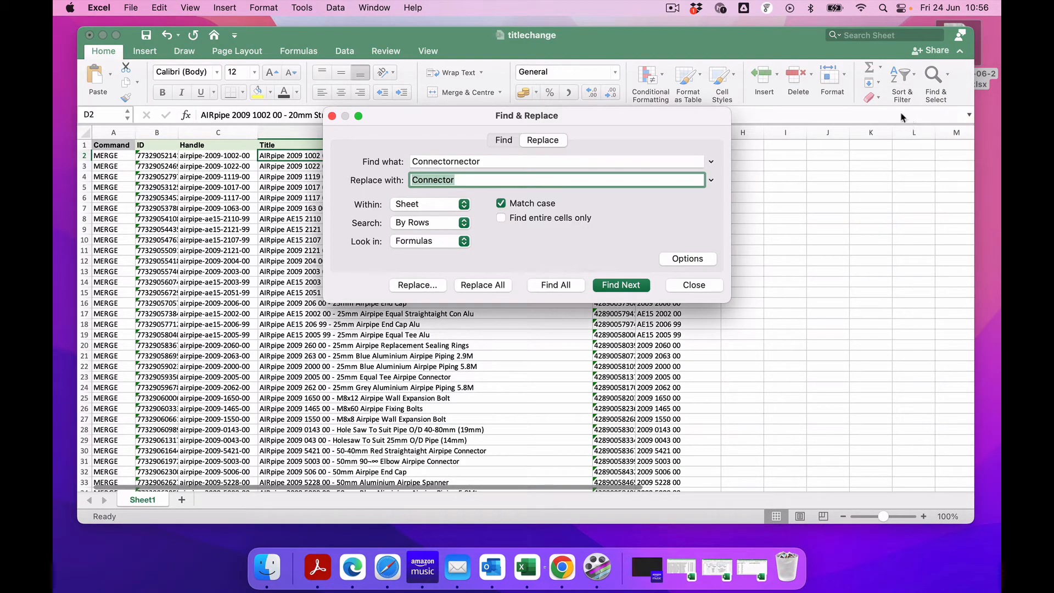
pyautogui.doubleClick(477, 160)
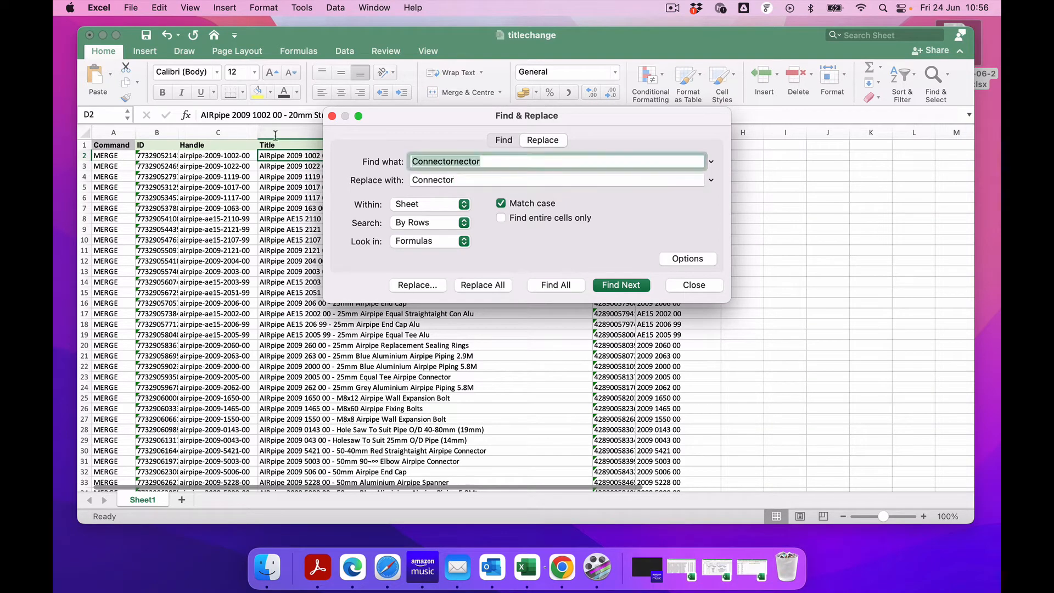
pyautogui.press('BackSpace')
pyautogui.click(461, 181)
pyautogui.doubleClick(461, 181)
pyautogui.press('BackSpace')
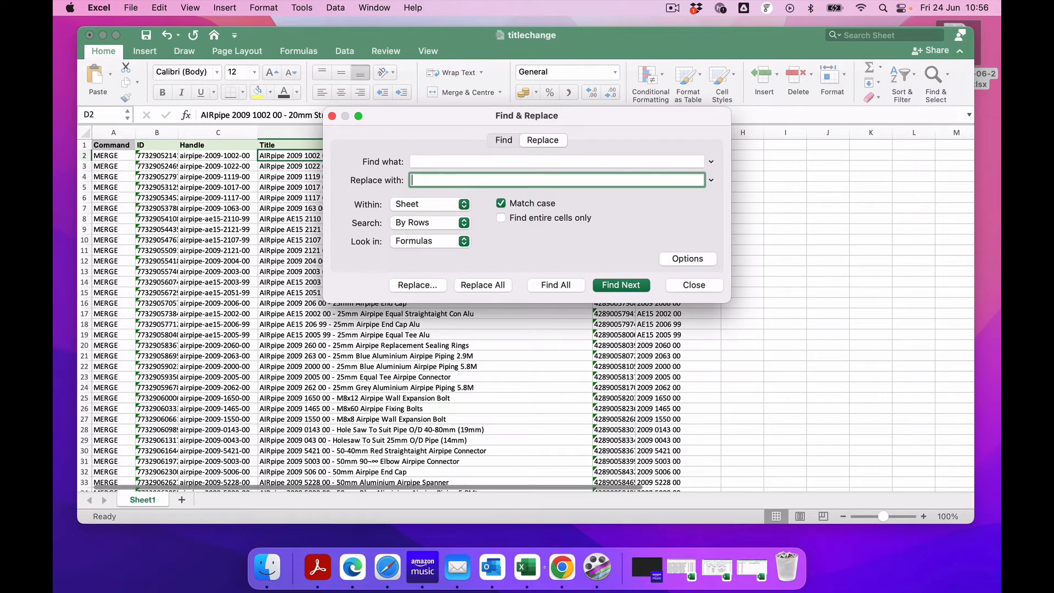
# Step: Move the Find & Replace dialog off the titles and copy "Airpipe" from the D2 title into the search text
pyautogui.moveTo(420, 114); pyautogui.dragTo(620, 204)
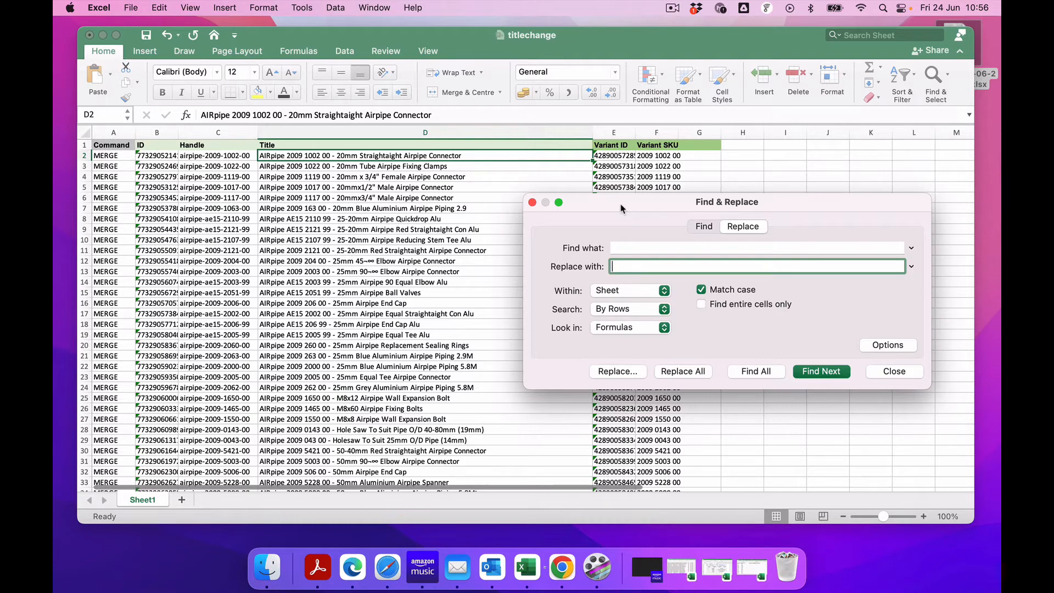
pyautogui.click(375, 125)
pyautogui.doubleClick(372, 109)
pyautogui.press('super+c')
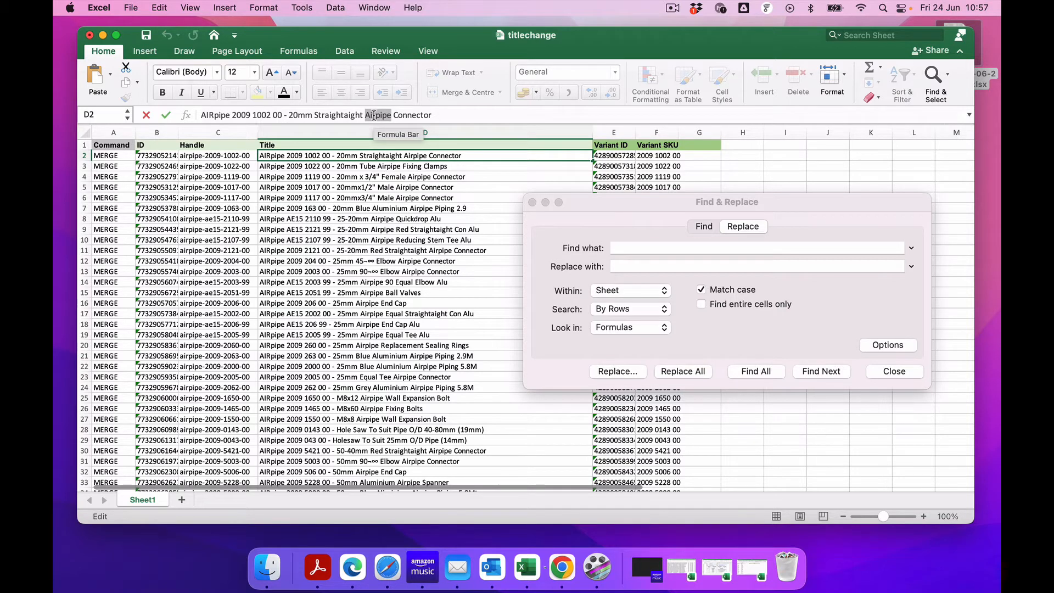
pyautogui.hotkey('ctrl', 'h')
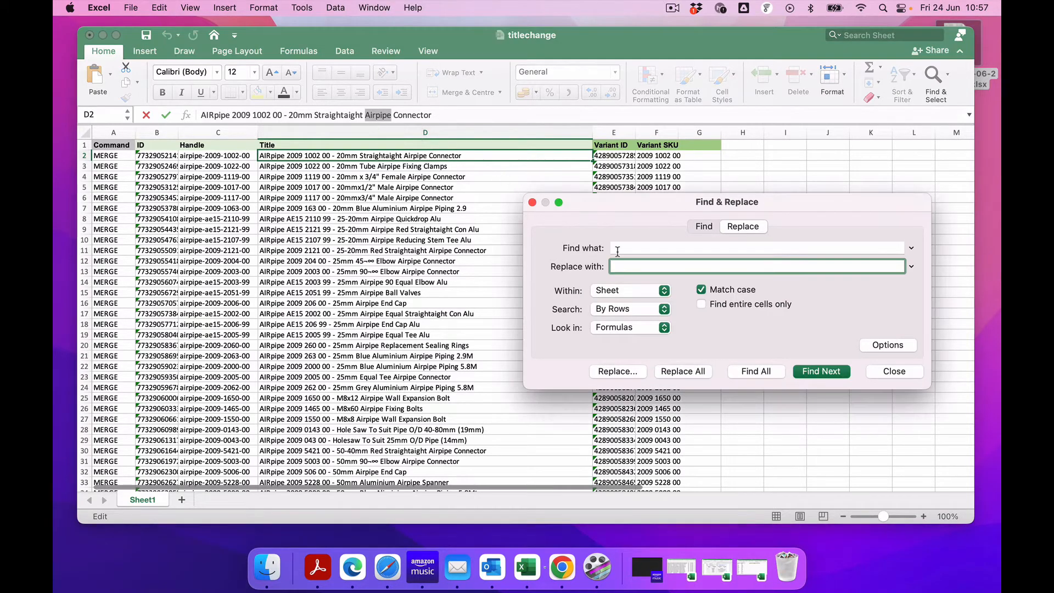
pyautogui.click(620, 249)
pyautogui.press('super+v')
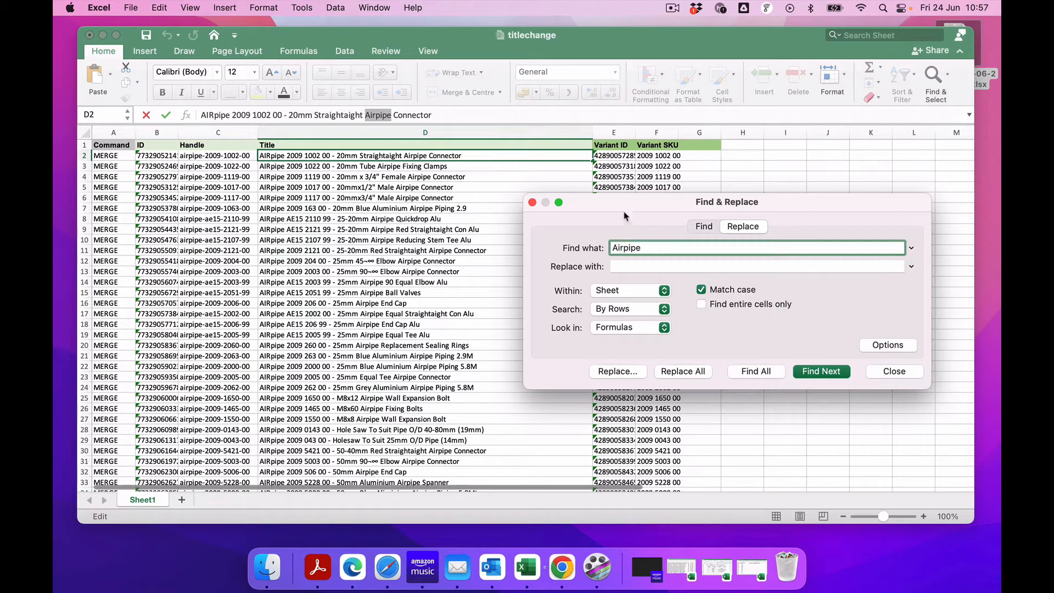
pyautogui.moveTo(626, 204); pyautogui.dragTo(625, 189)
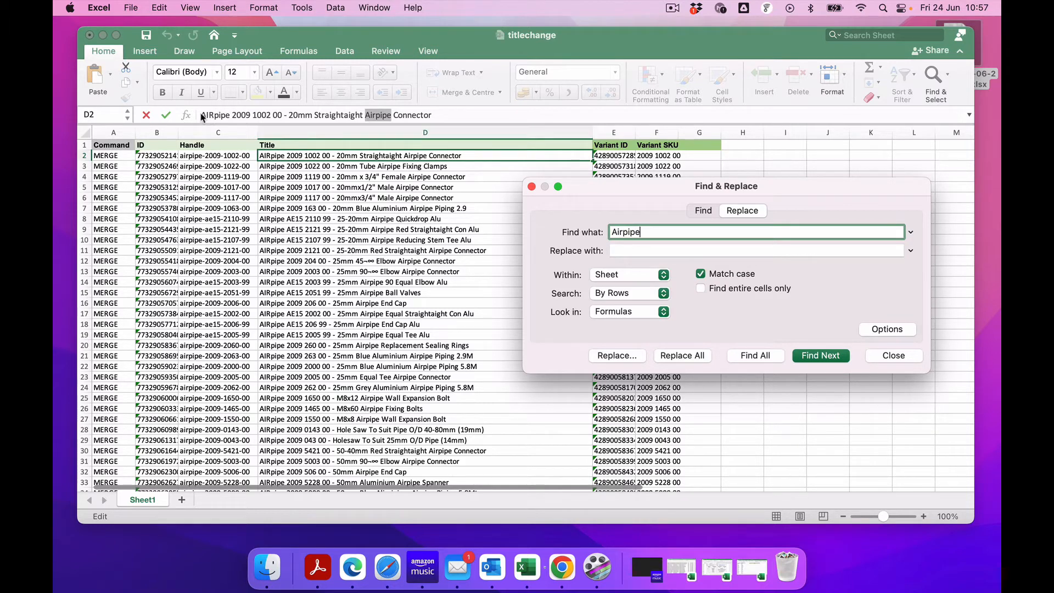
# Step: Try to replace every match-case "Airpipe" in the sheet with nothing, leaving out the trailing space
pyautogui.click(700, 274)
pyautogui.click(617, 249)
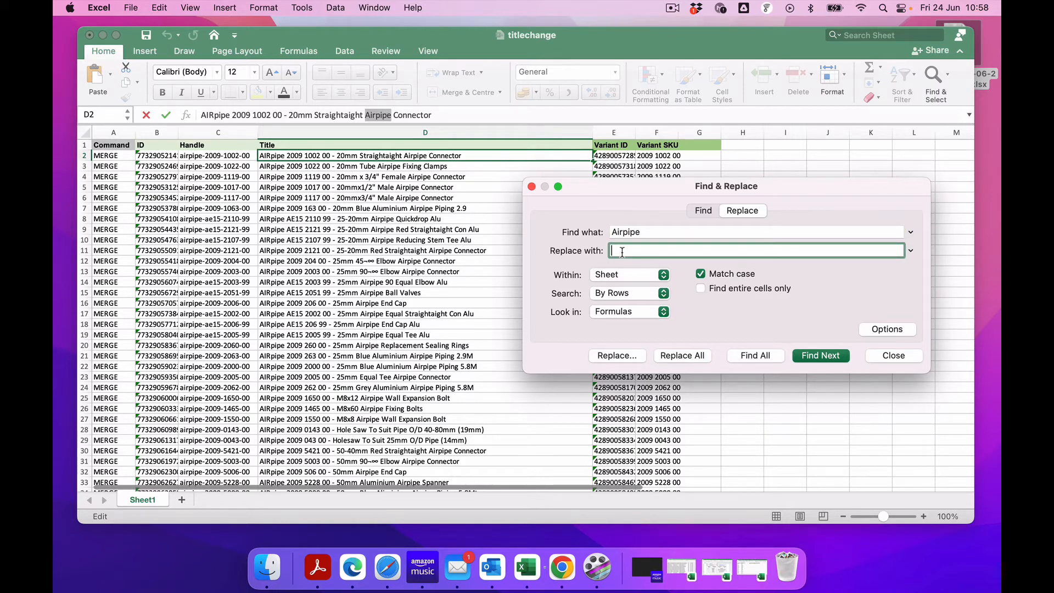
pyautogui.click(667, 231)
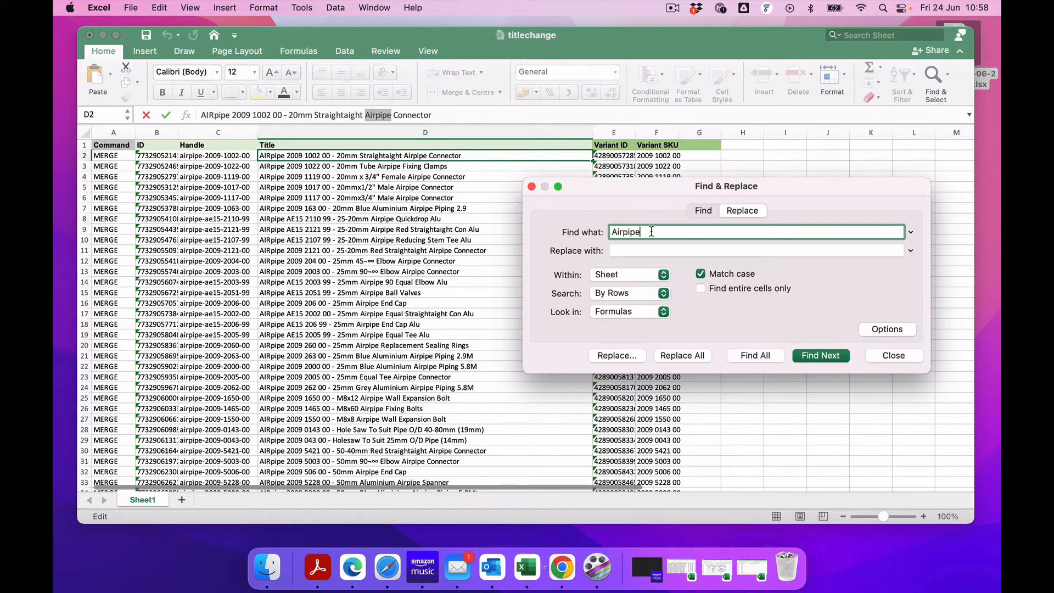
pyautogui.click(602, 252)
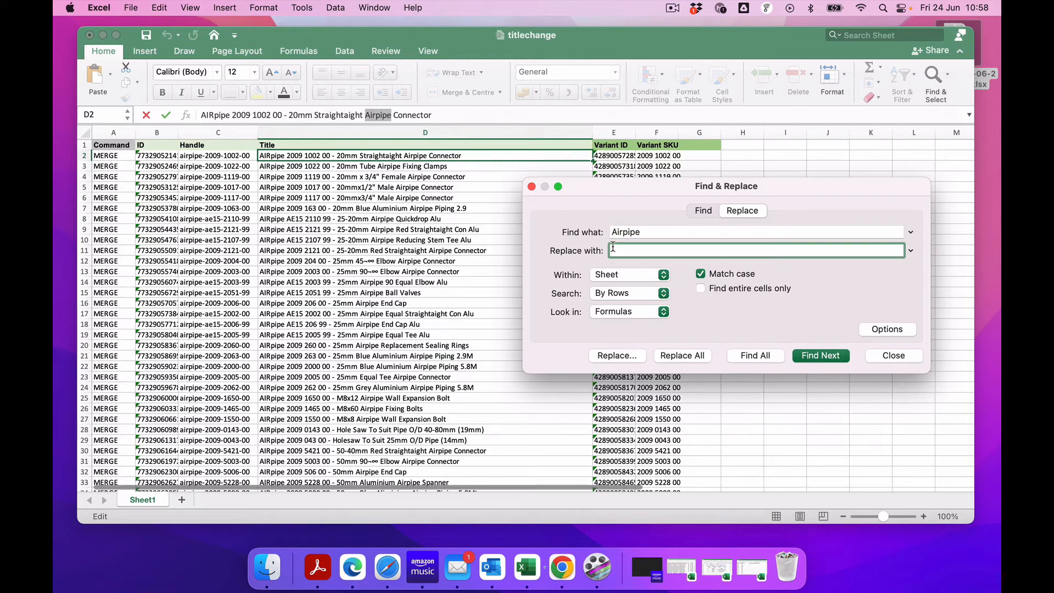
pyautogui.click(671, 356)
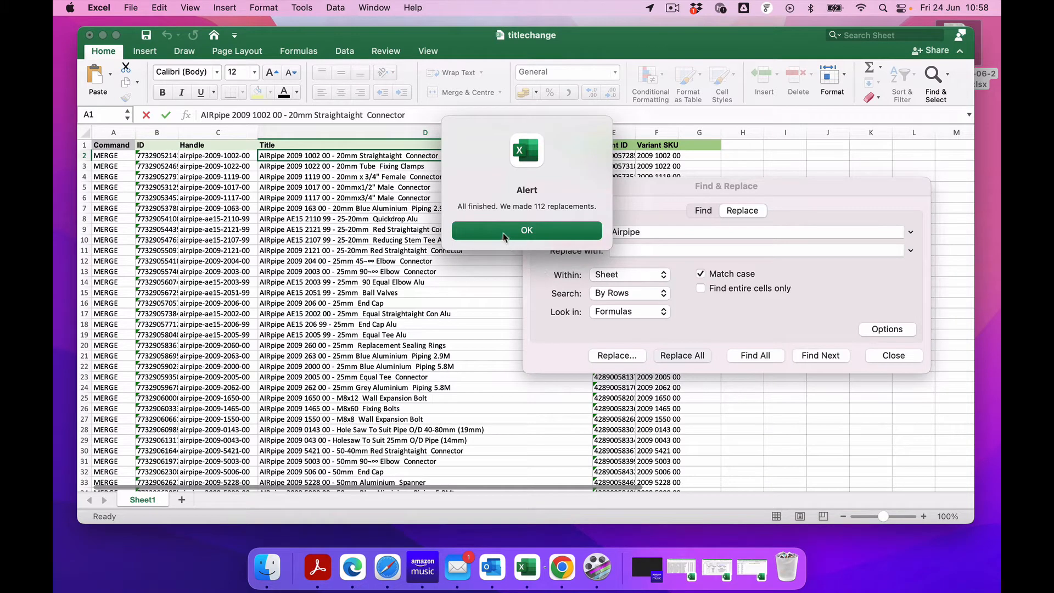
pyautogui.click(499, 225)
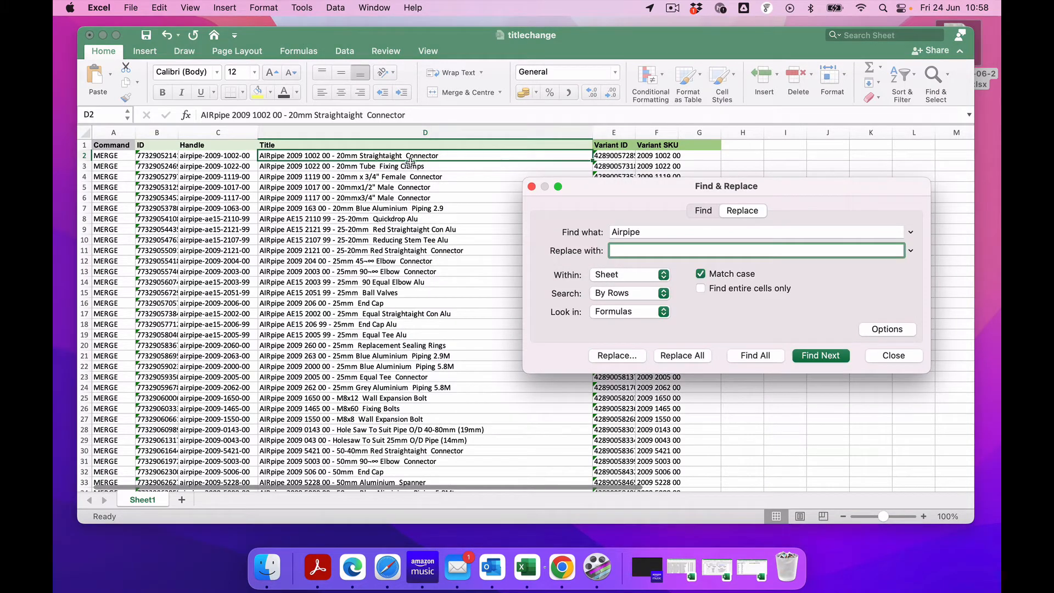
# Step: Undo the "Airpipe" replacement and close Find & Replace
pyautogui.click(365, 114)
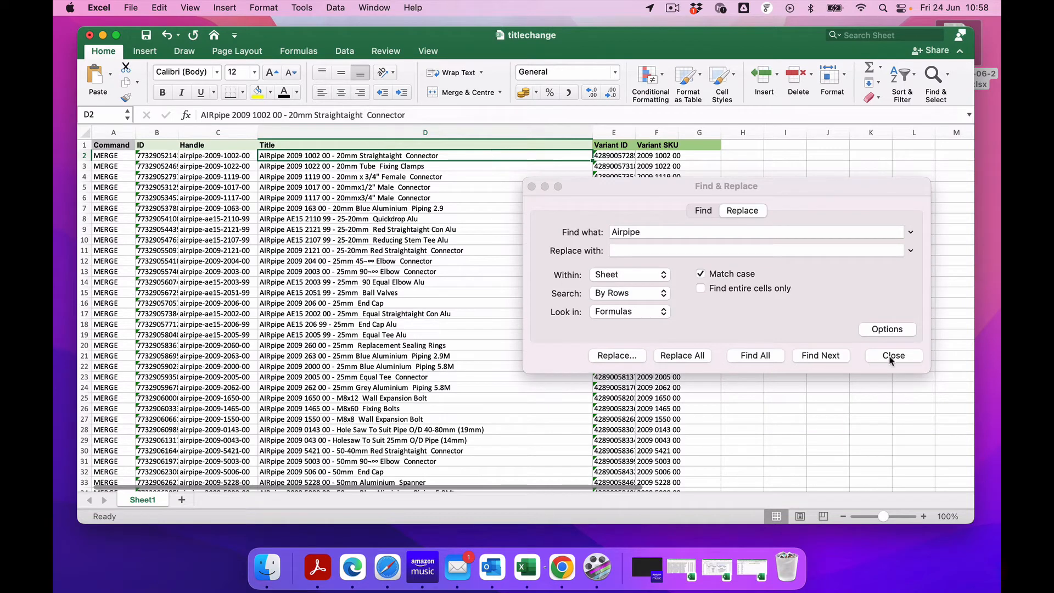
pyautogui.click(845, 346)
pyautogui.press('Escape')
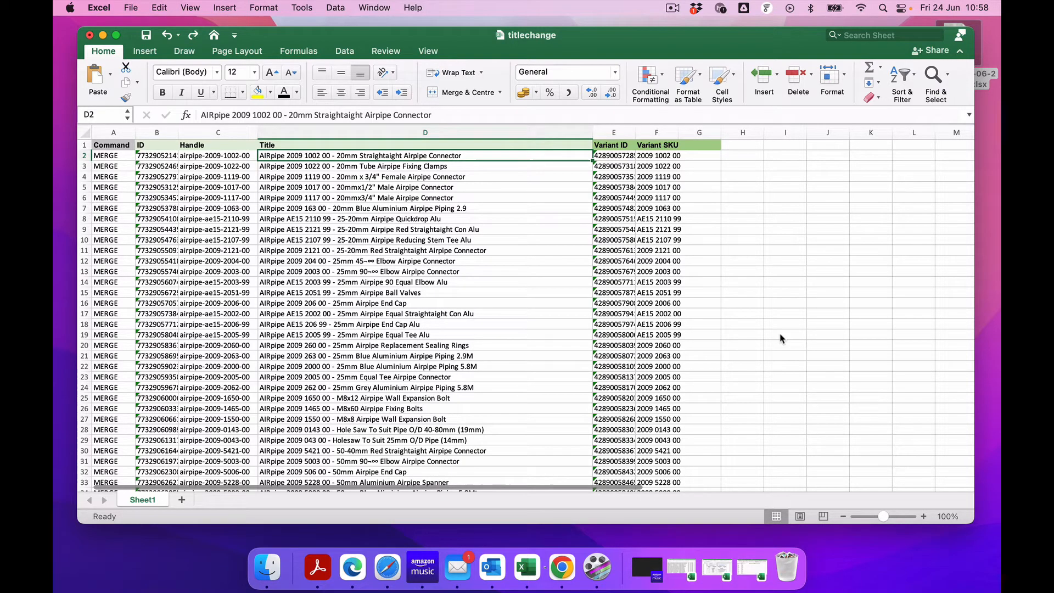
# Step: Replace all occurrences of "Airpipe " including the trailing space with nothing, then close Find & Replace
pyautogui.click(935, 77)
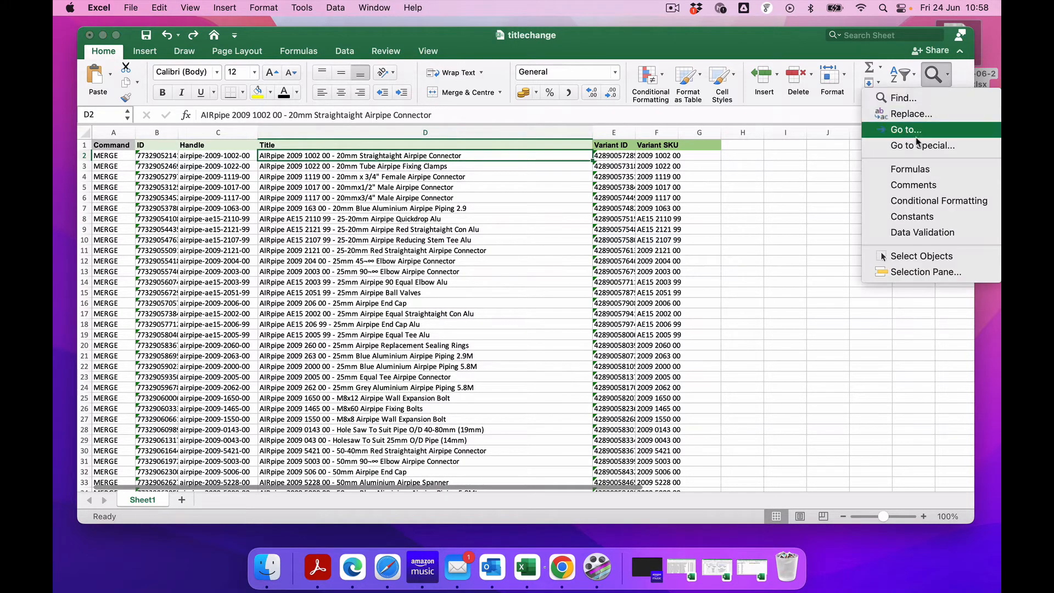
pyautogui.click(914, 112)
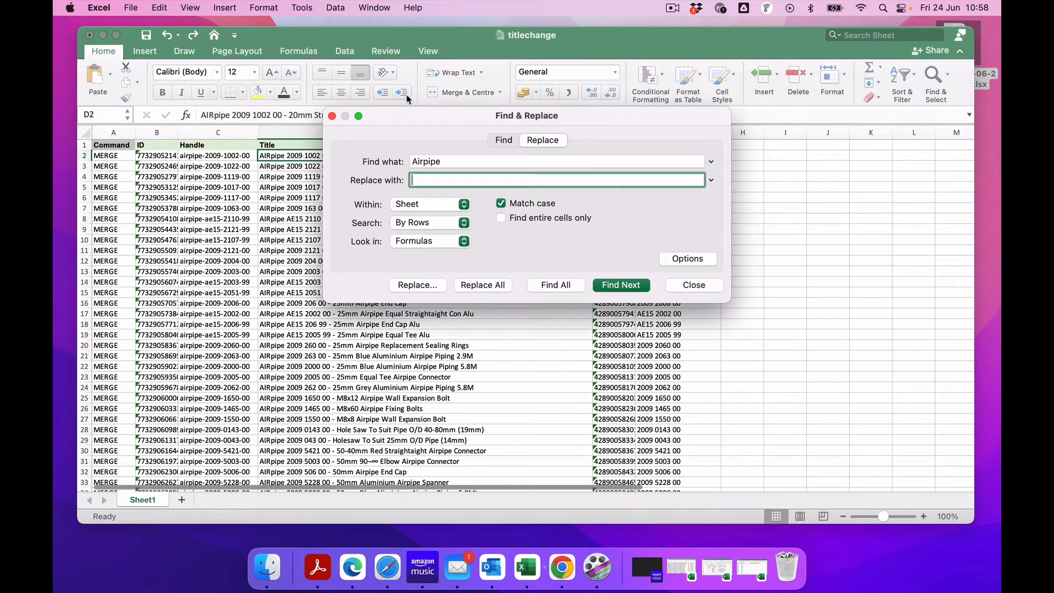
pyautogui.moveTo(407, 119); pyautogui.dragTo(568, 154)
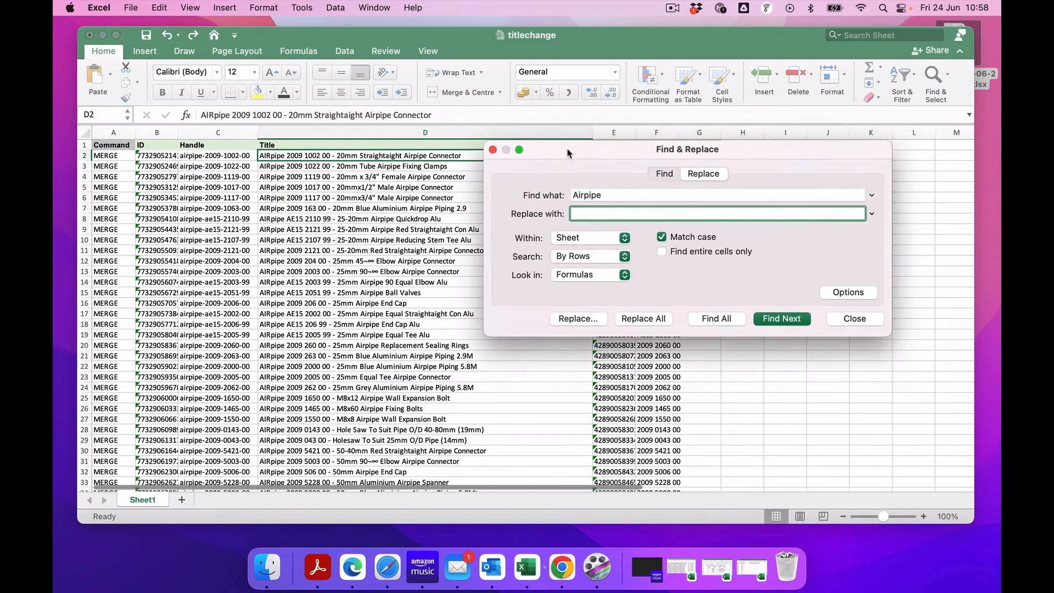
pyautogui.click(601, 195)
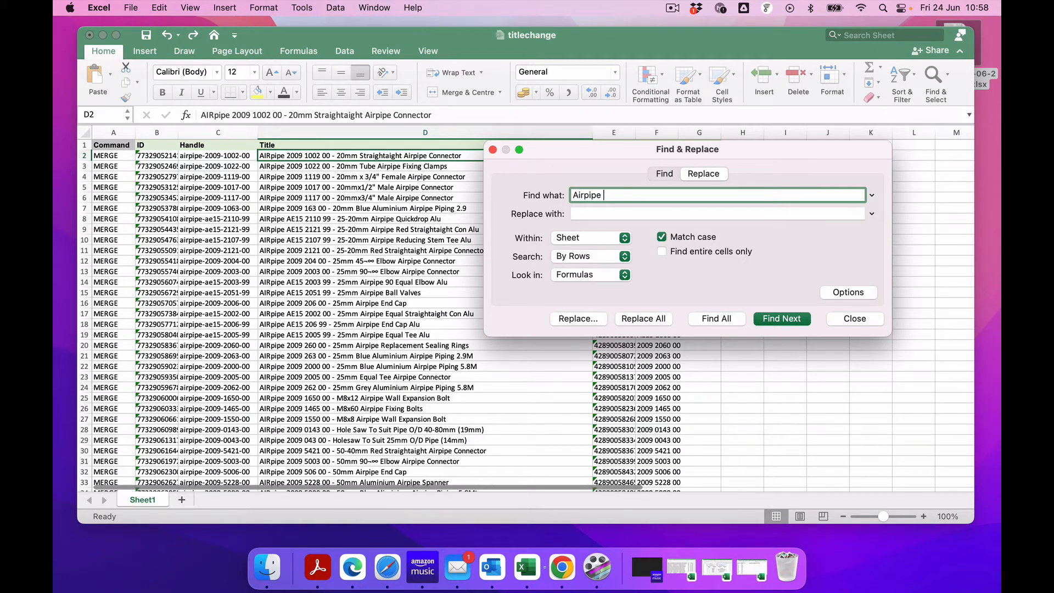
pyautogui.click(583, 214)
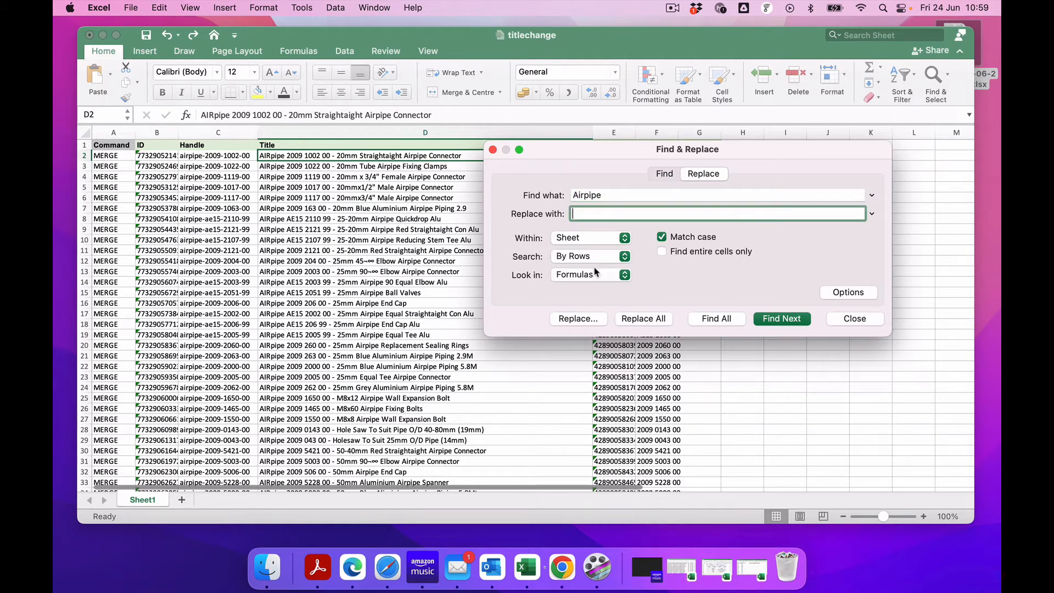
pyautogui.click(640, 319)
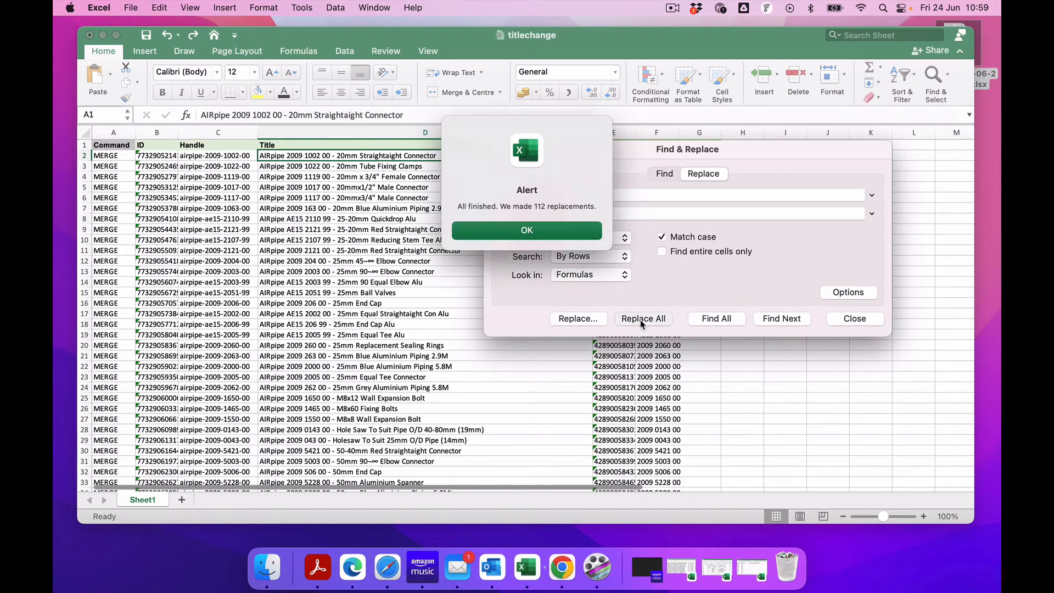
pyautogui.click(506, 232)
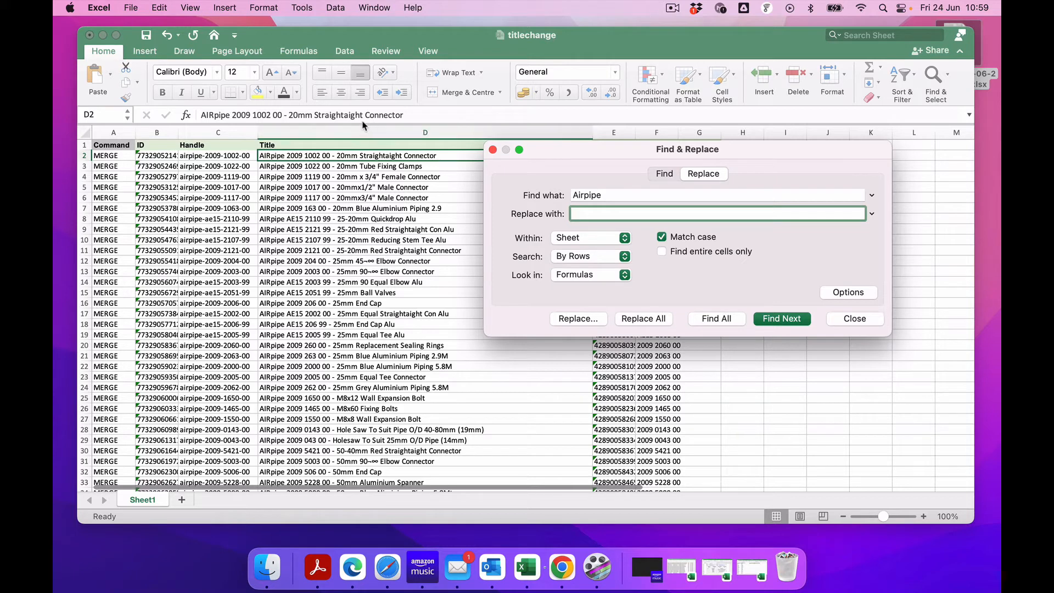
pyautogui.click(854, 322)
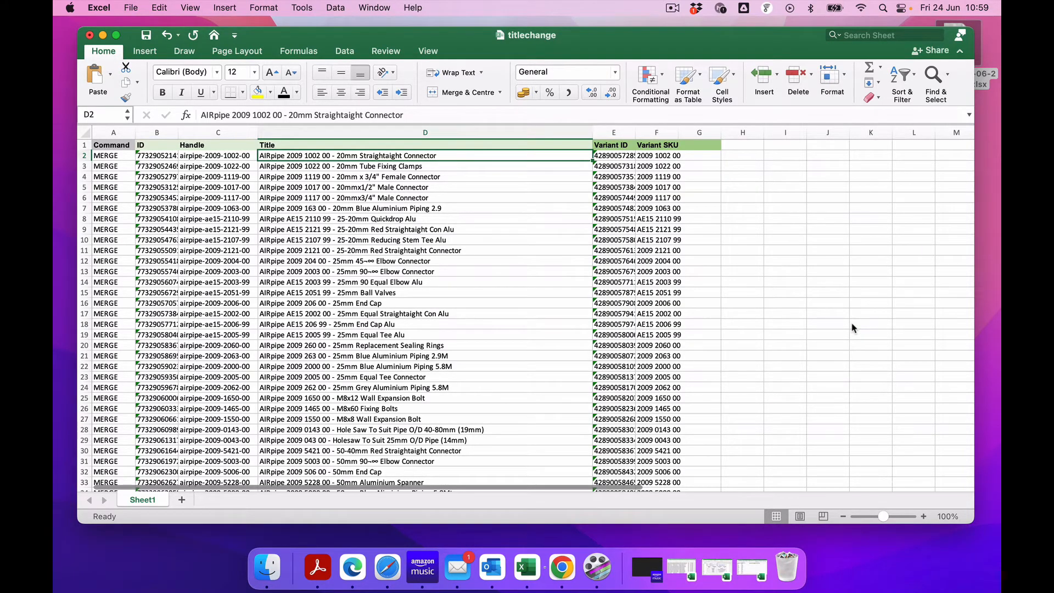
# Step: Reopen Find & Replace and set the search text to "Straightaight" from the D2 title, keeping the dialog clear of the titles
pyautogui.scroll(-1, 583, 298)
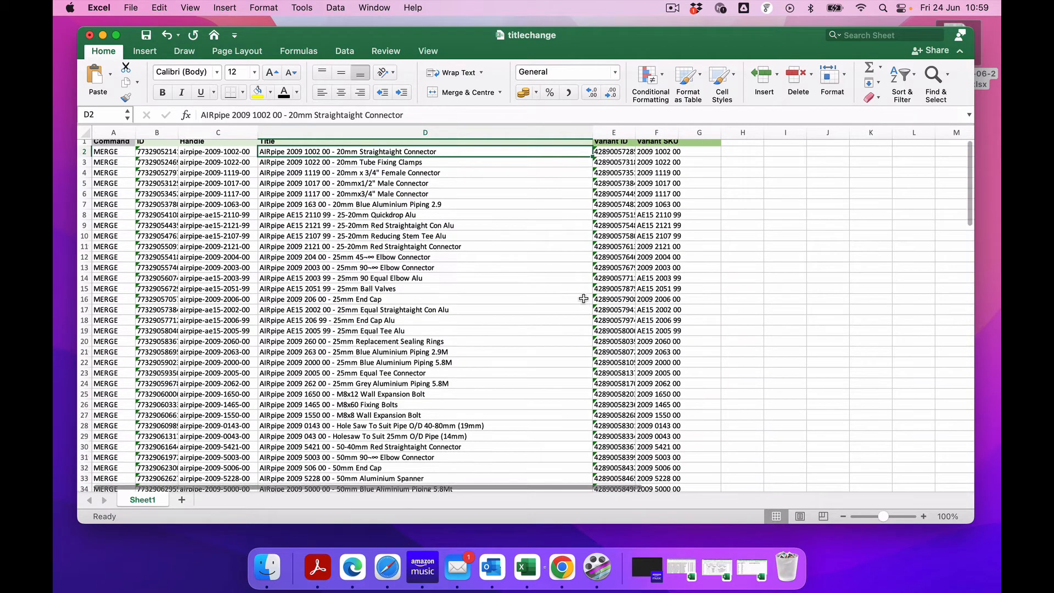
pyautogui.scroll(1, 584, 299)
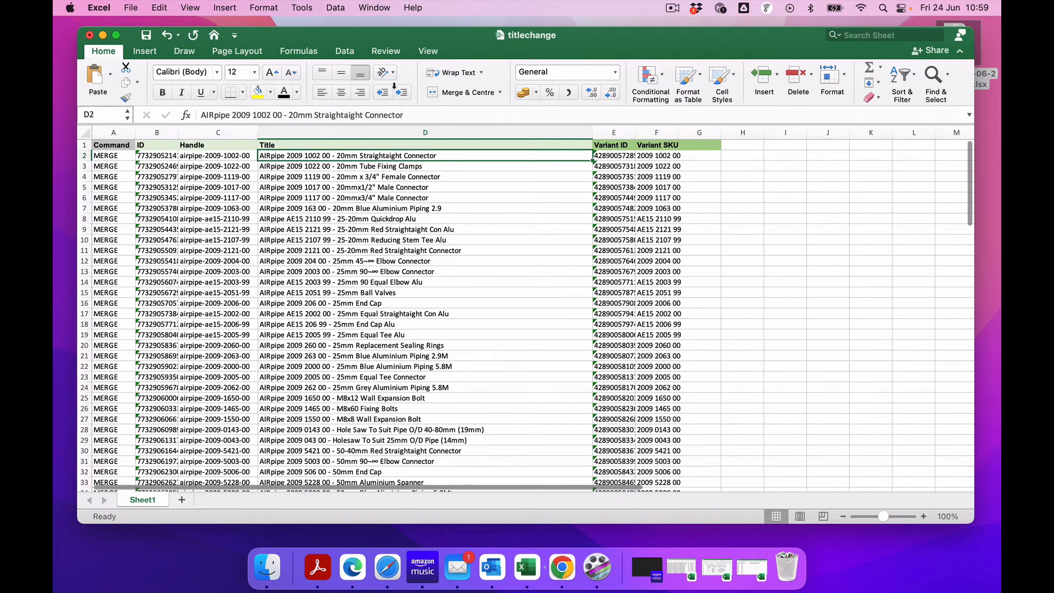
pyautogui.doubleClick(338, 115)
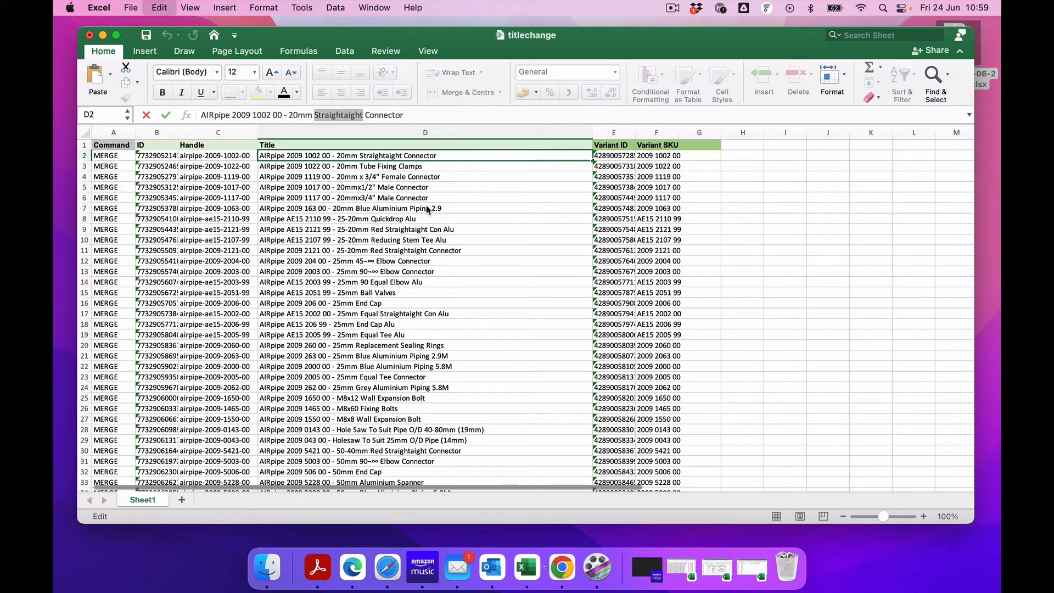
pyautogui.click(942, 88)
pyautogui.click(908, 114)
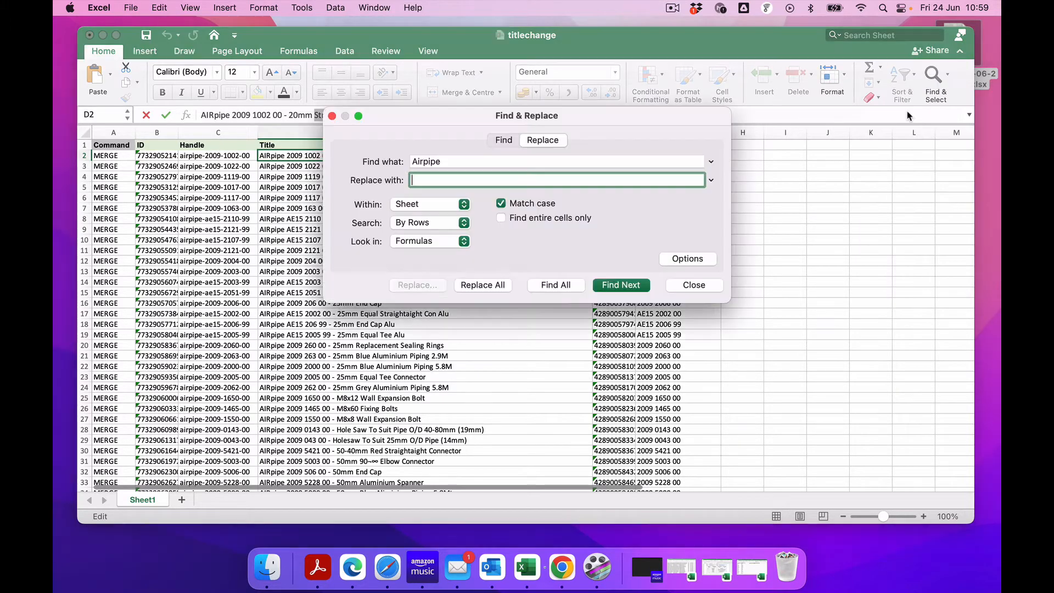
pyautogui.click(448, 161)
pyautogui.press('BackSpace')
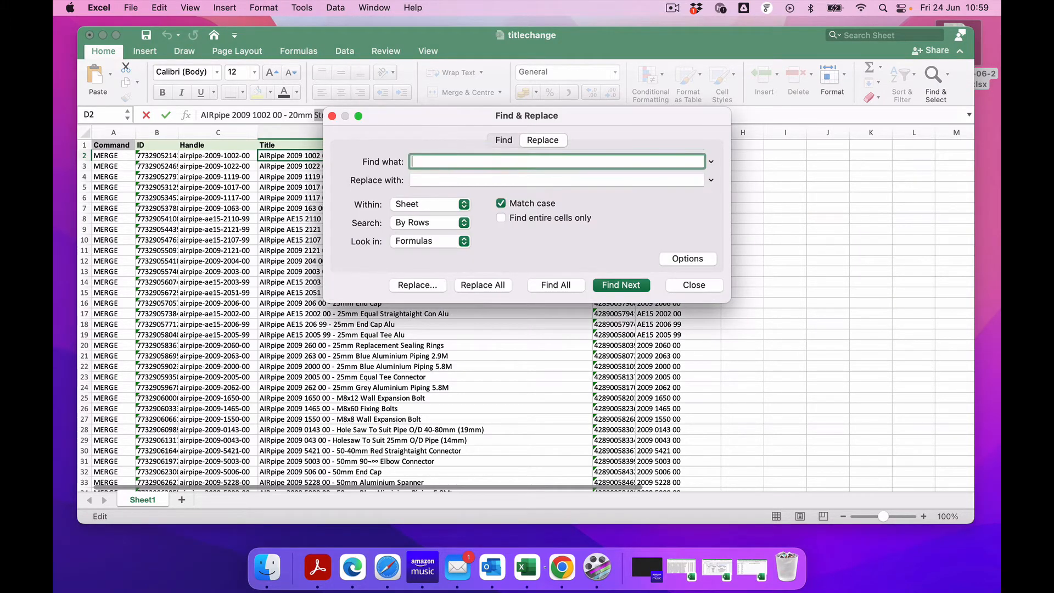
pyautogui.write('Straightaight')
pyautogui.moveTo(458, 125); pyautogui.dragTo(632, 129)
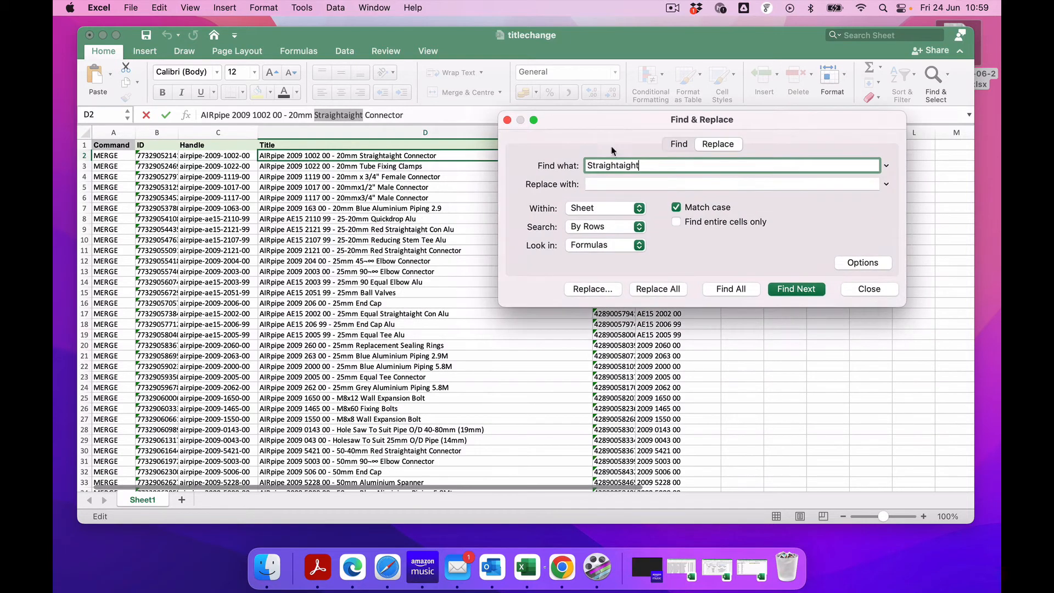
# Step: Set the replacement text to "Straight" and select the whole Title column
pyautogui.click(647, 184)
pyautogui.write('Straightaight')
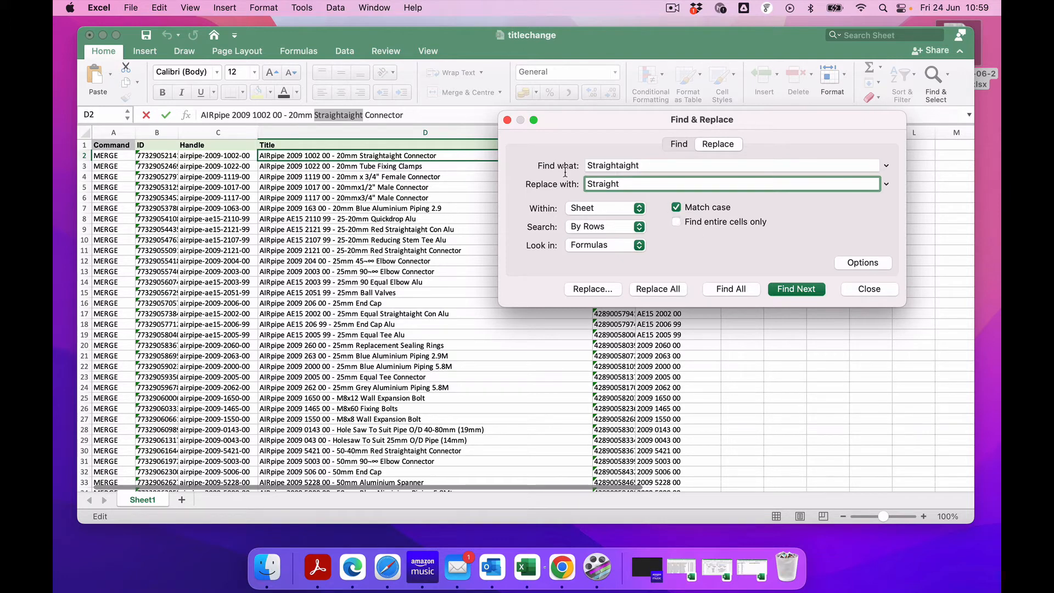
pyautogui.moveTo(597, 122); pyautogui.dragTo(661, 118)
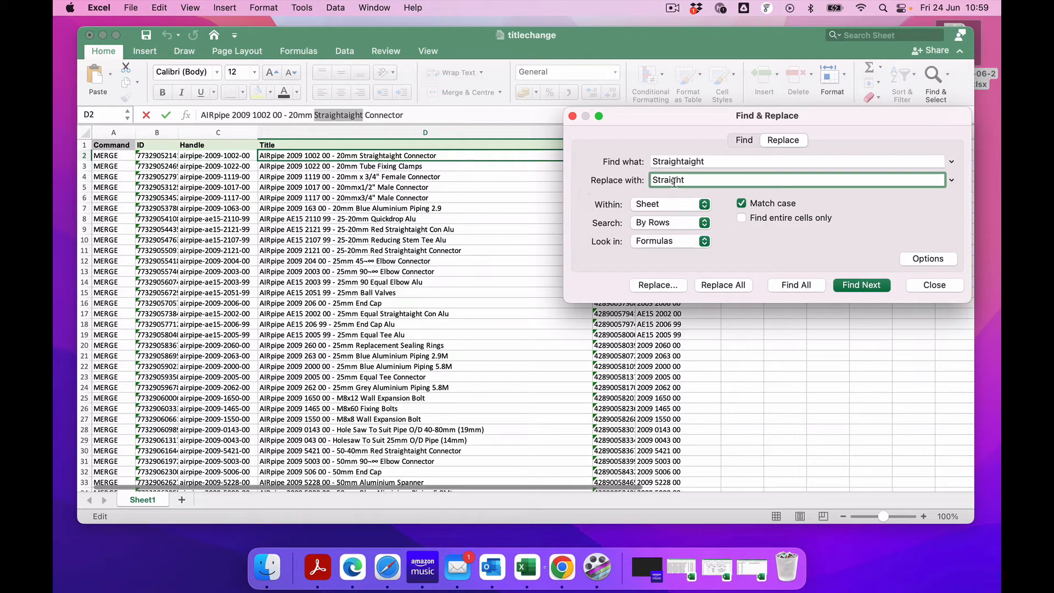
pyautogui.click(347, 134)
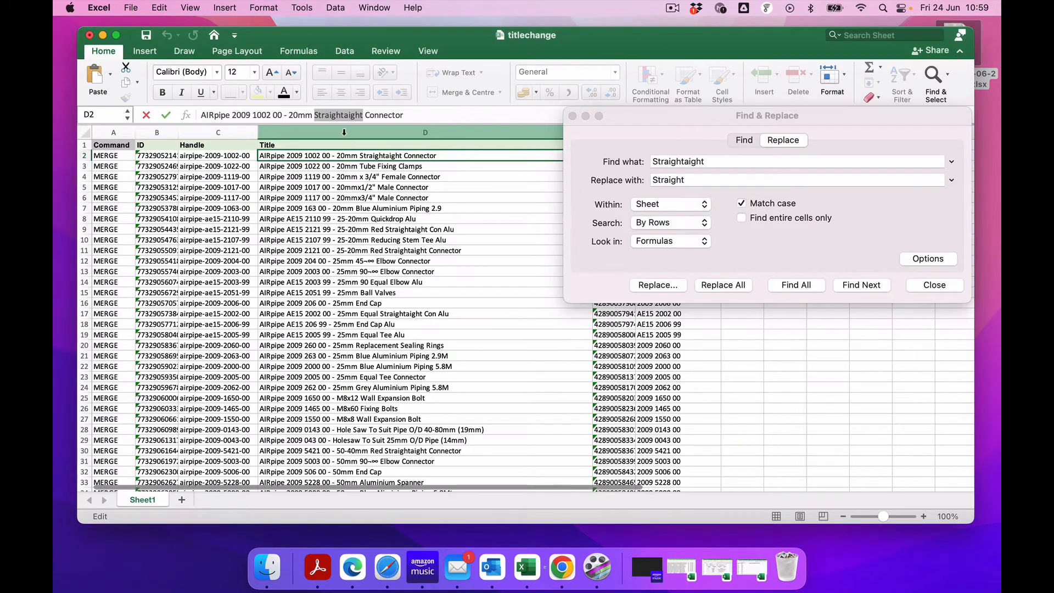
pyautogui.click(345, 133)
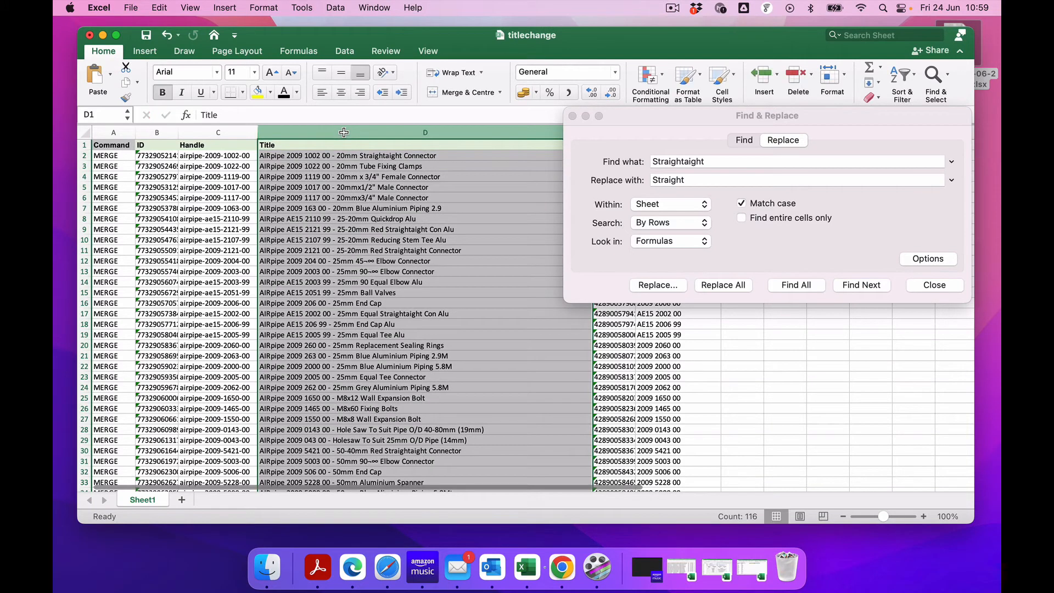
# Step: Replace all occurrences of "Straightaight" with "Straight" in the Title column, then close Find & Replace
pyautogui.click(718, 285)
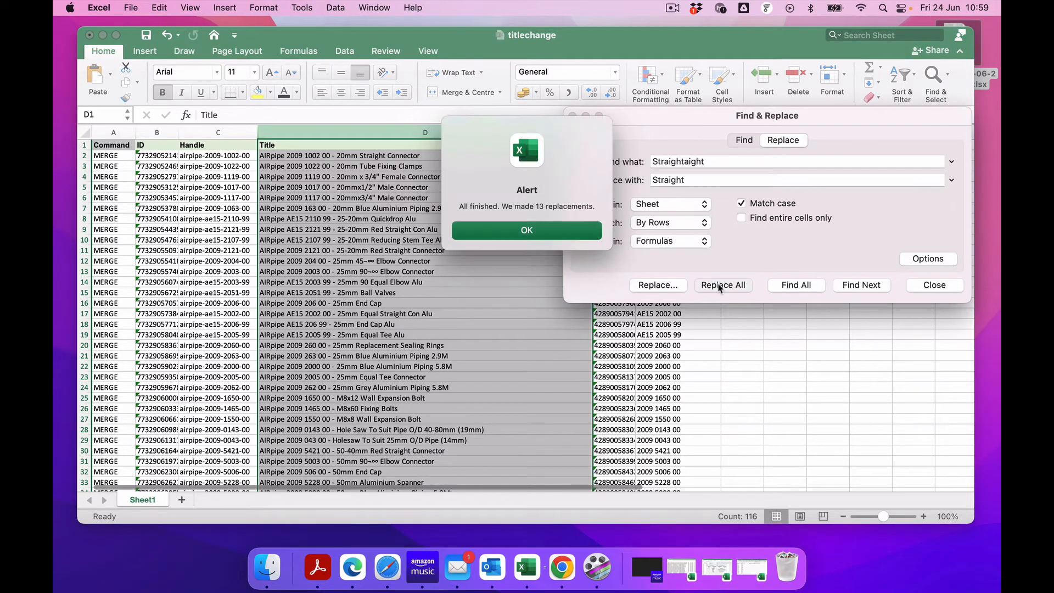
pyautogui.click(496, 229)
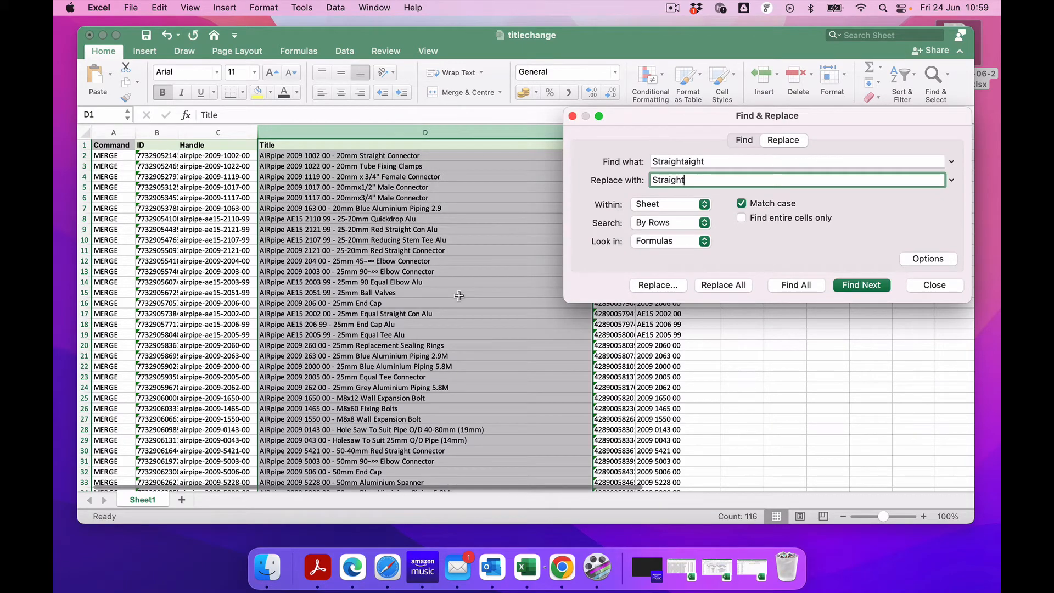
pyautogui.scroll(-3, 459, 296)
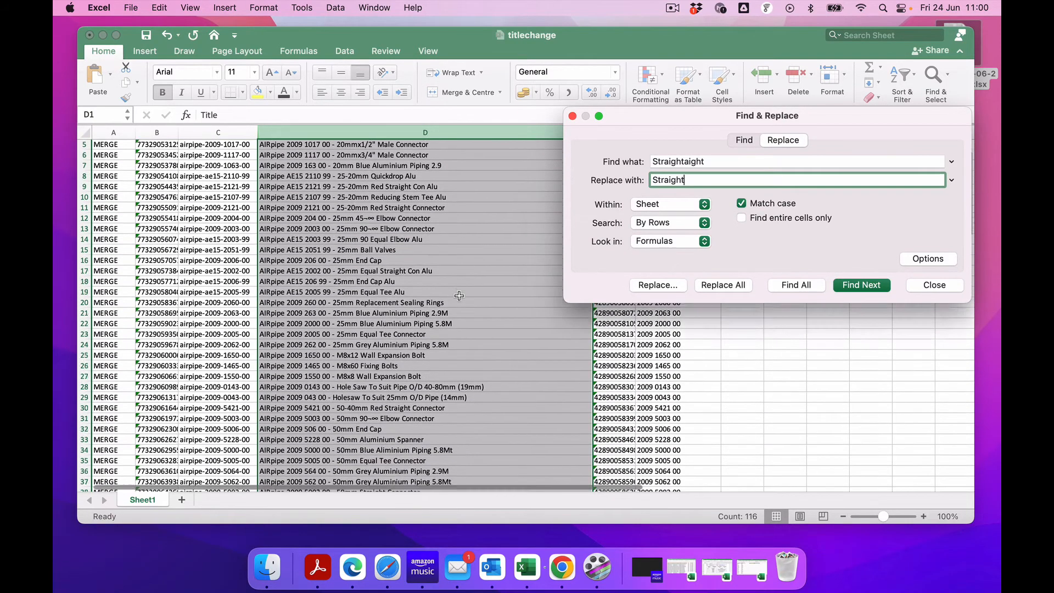
pyautogui.scroll(3, 459, 296)
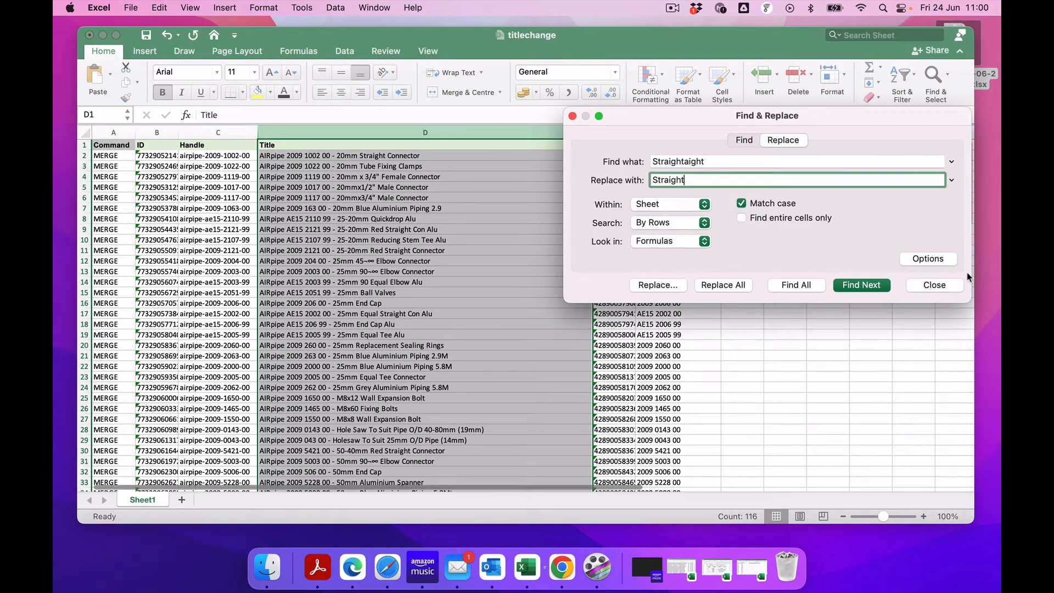
pyautogui.click(934, 286)
# Step: Reopen Find & Replace and set the search text to the abbreviation "Con" from the D9 title
pyautogui.click(389, 230)
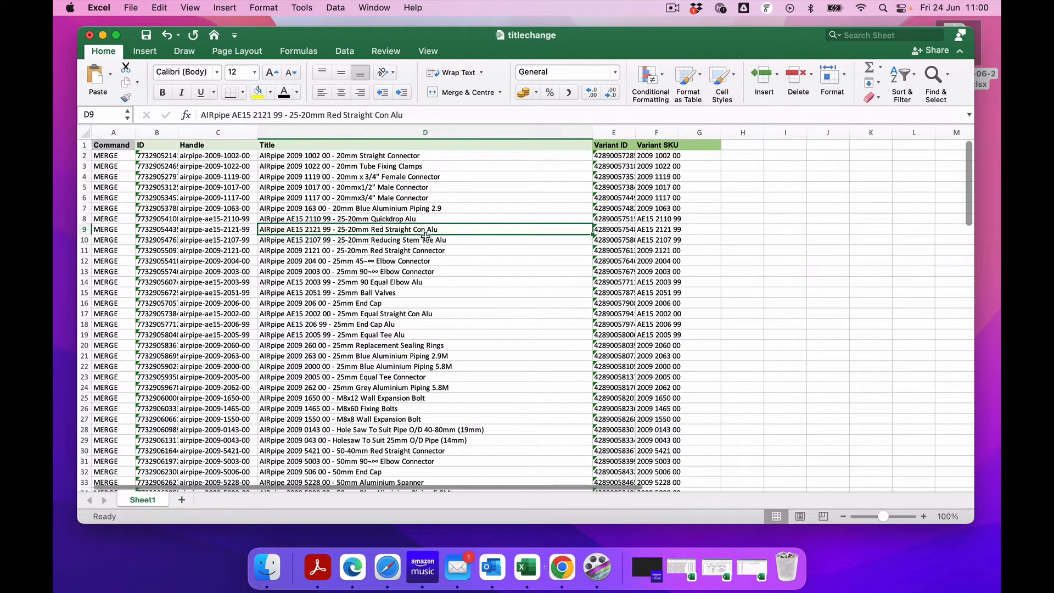
pyautogui.doubleClick(384, 114)
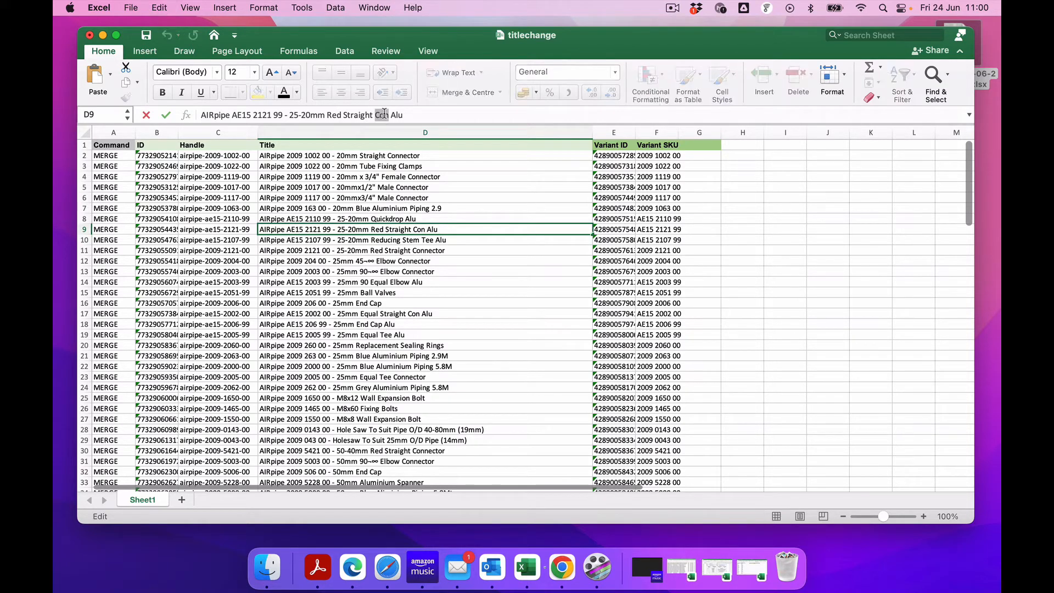
pyautogui.click(933, 77)
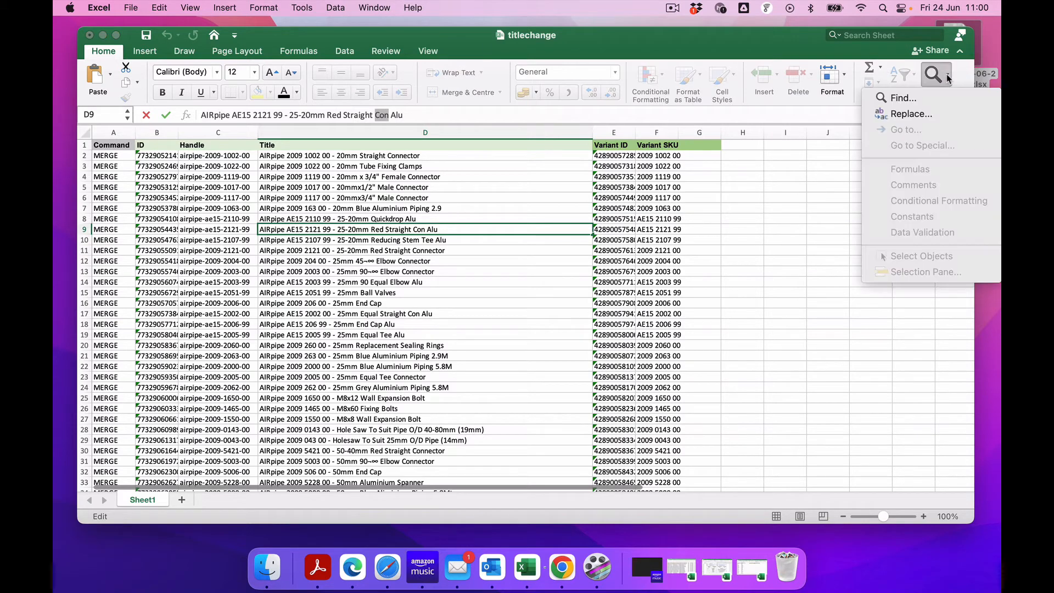
pyautogui.click(919, 116)
pyautogui.moveTo(413, 122); pyautogui.dragTo(560, 127)
pyautogui.click(615, 165)
pyautogui.press('super+a')
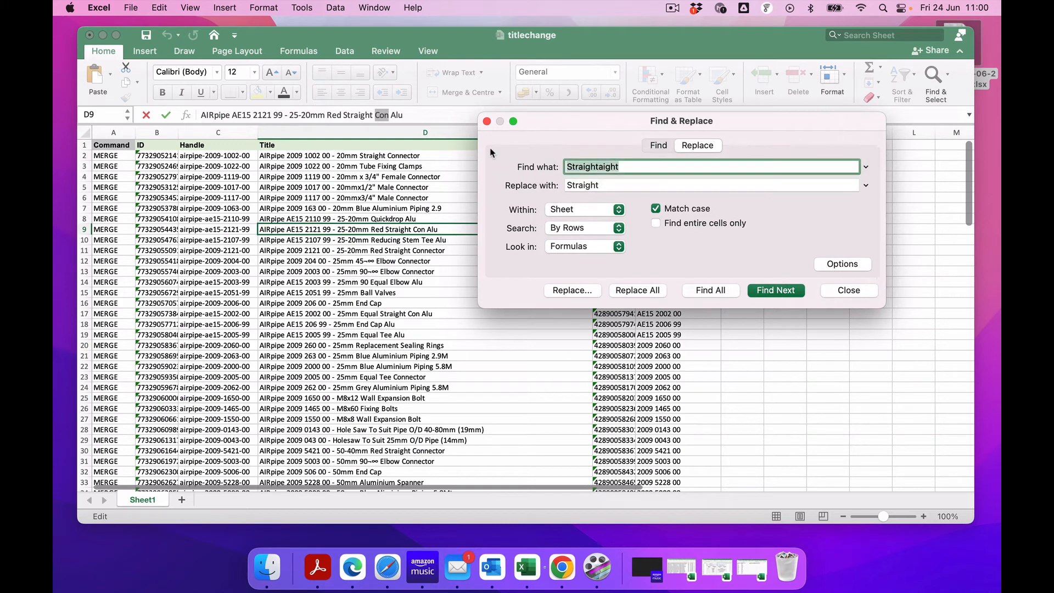
pyautogui.press('BackSpace')
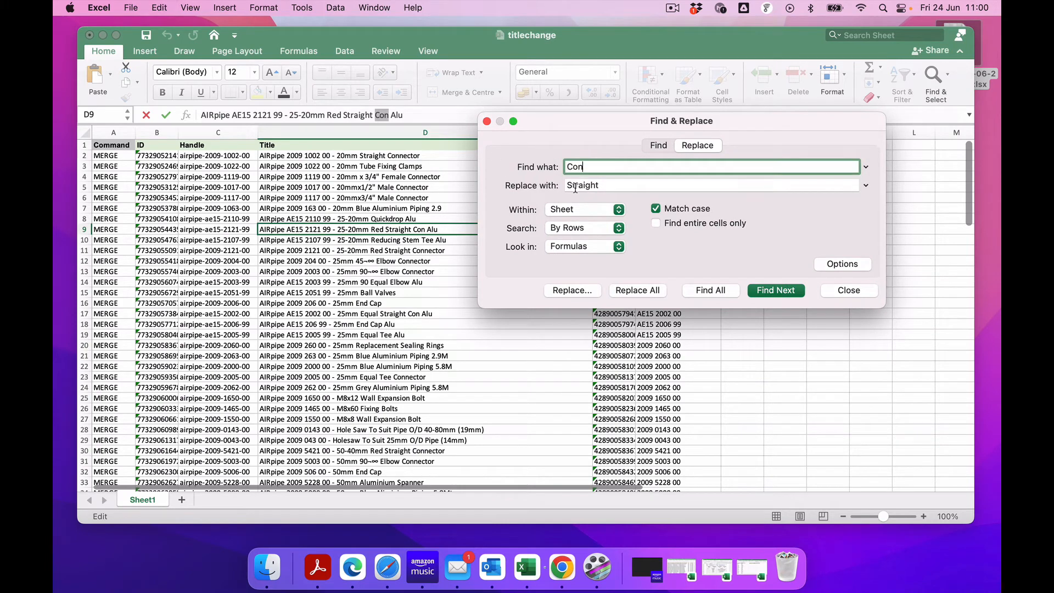
# Step: Copy "Connector" from the D2 title and set it as the replacement text
pyautogui.click(361, 157)
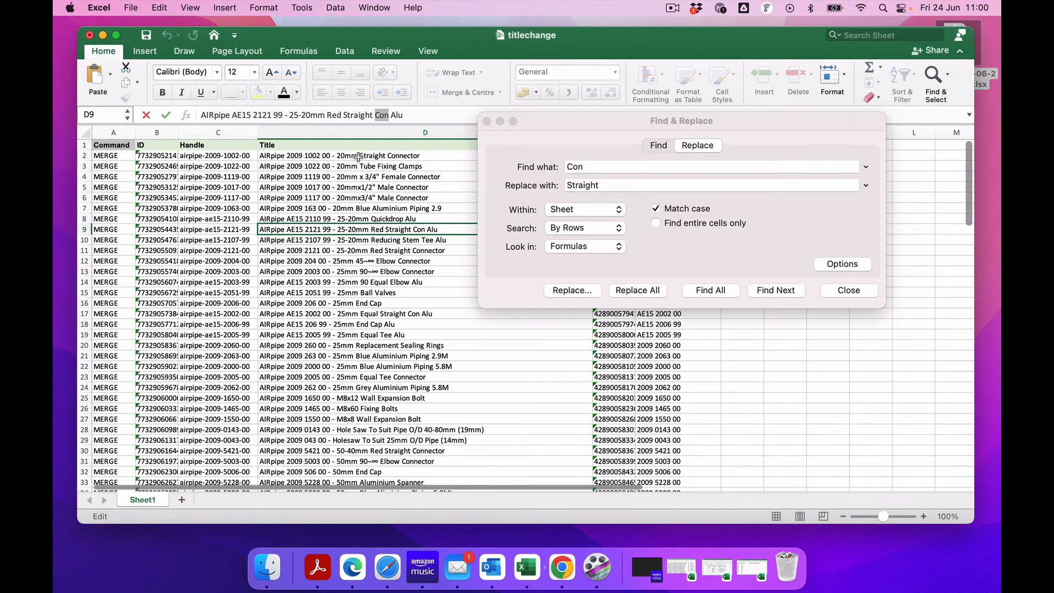
pyautogui.moveTo(347, 116); pyautogui.dragTo(385, 116)
pyautogui.press('super+c')
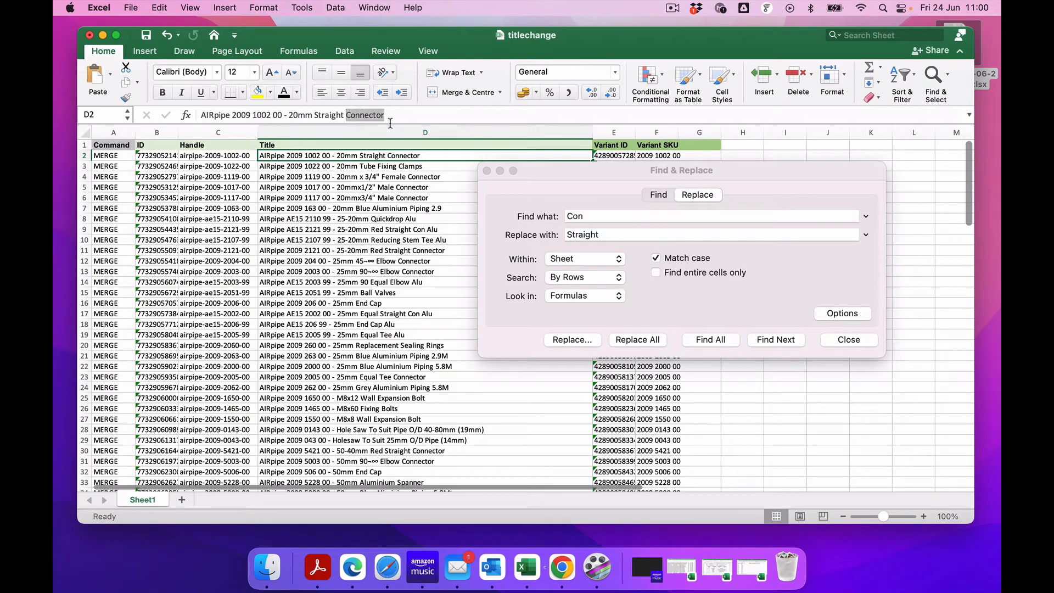
pyautogui.click(583, 220)
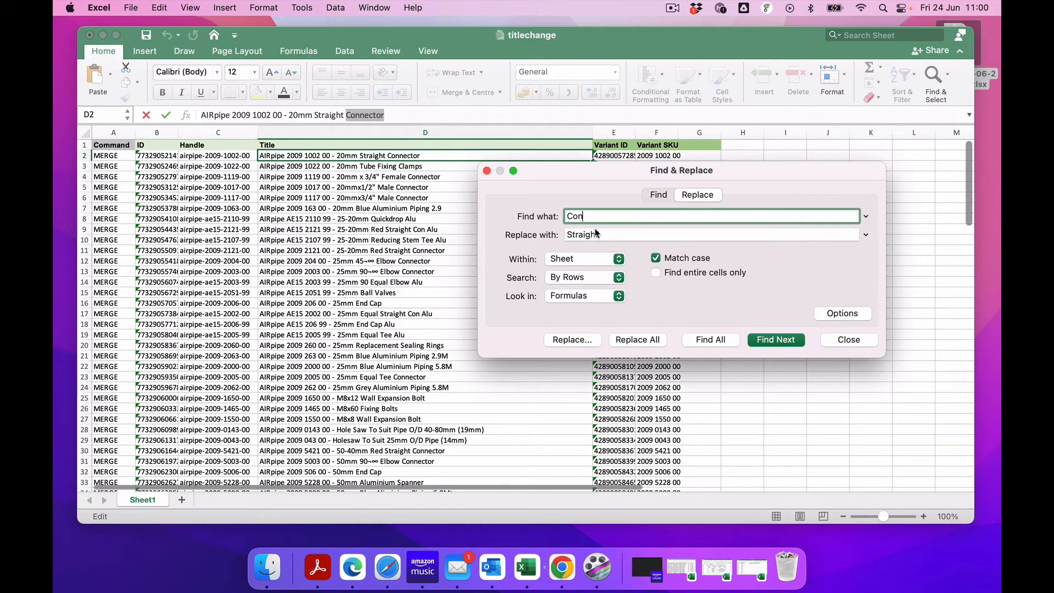
pyautogui.moveTo(603, 234); pyautogui.dragTo(507, 236)
pyautogui.press('BackSpace')
pyautogui.press('super+v')
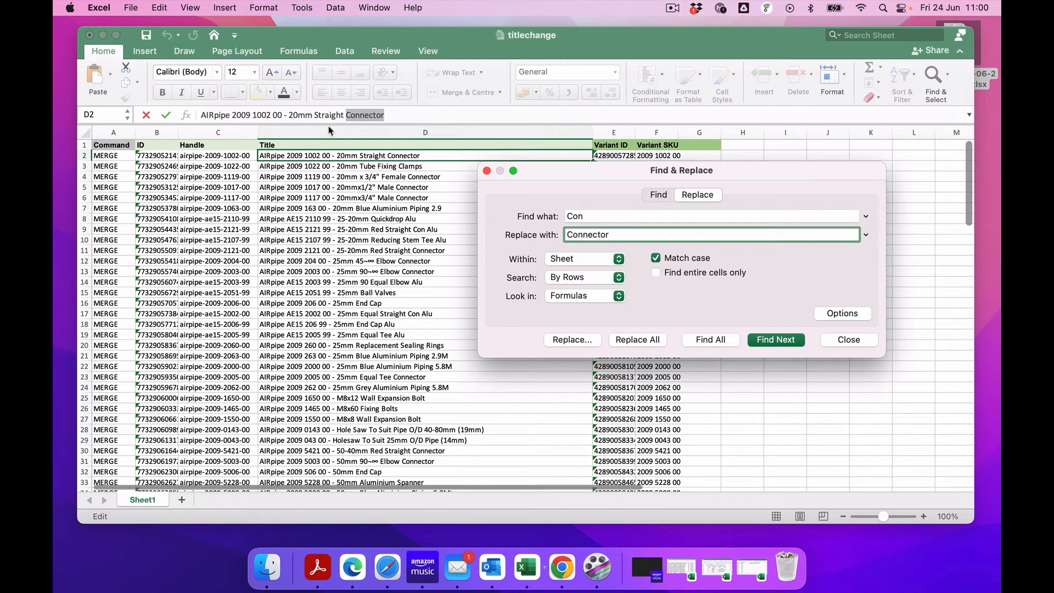
# Step: Replace all occurrences of "Con" with "Connector" across the whole Title column
pyautogui.click(354, 134)
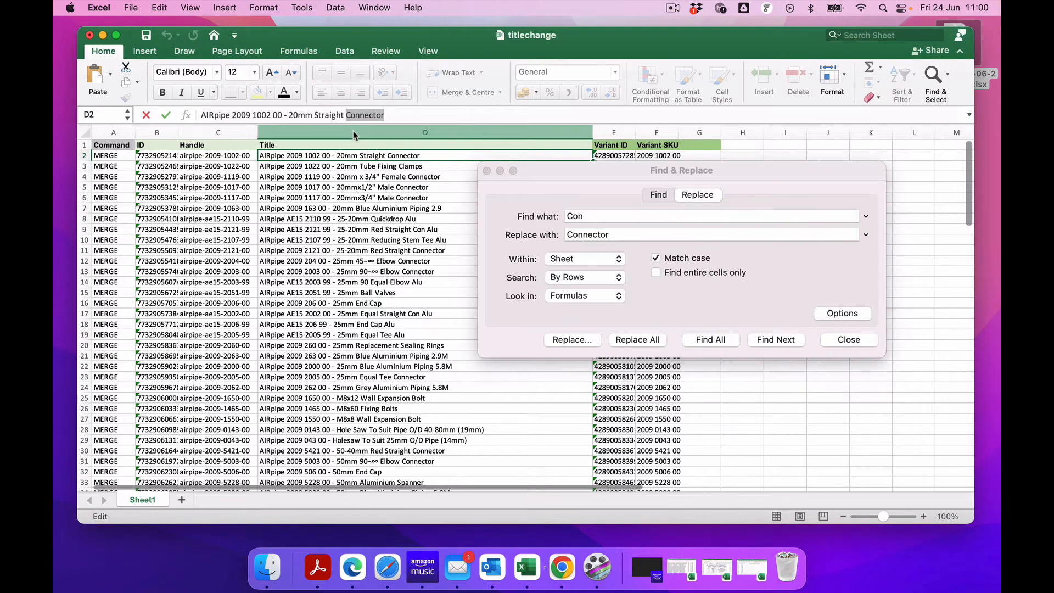
pyautogui.click(354, 135)
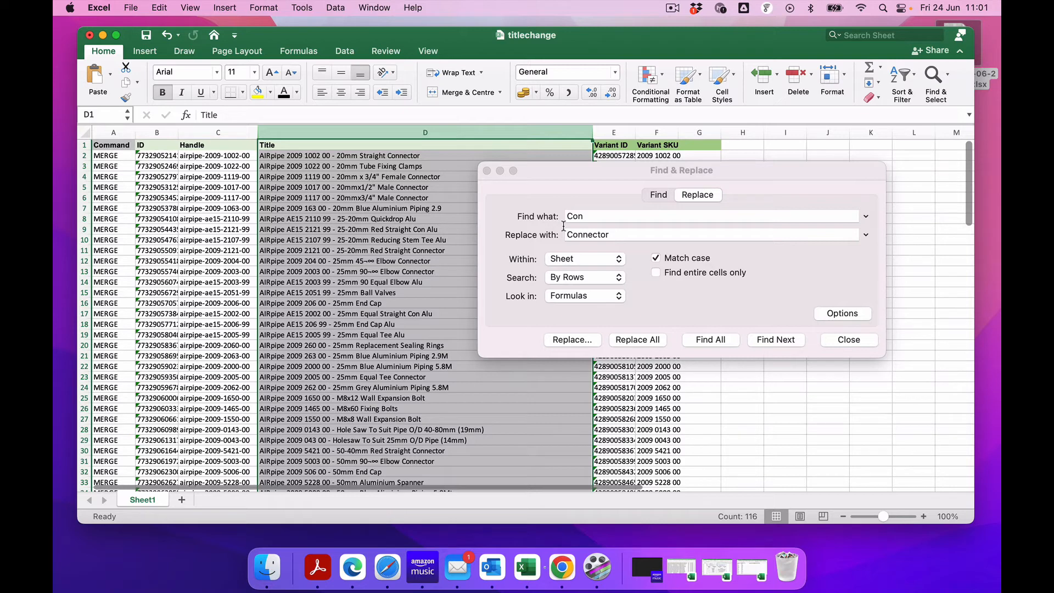
pyautogui.click(631, 340)
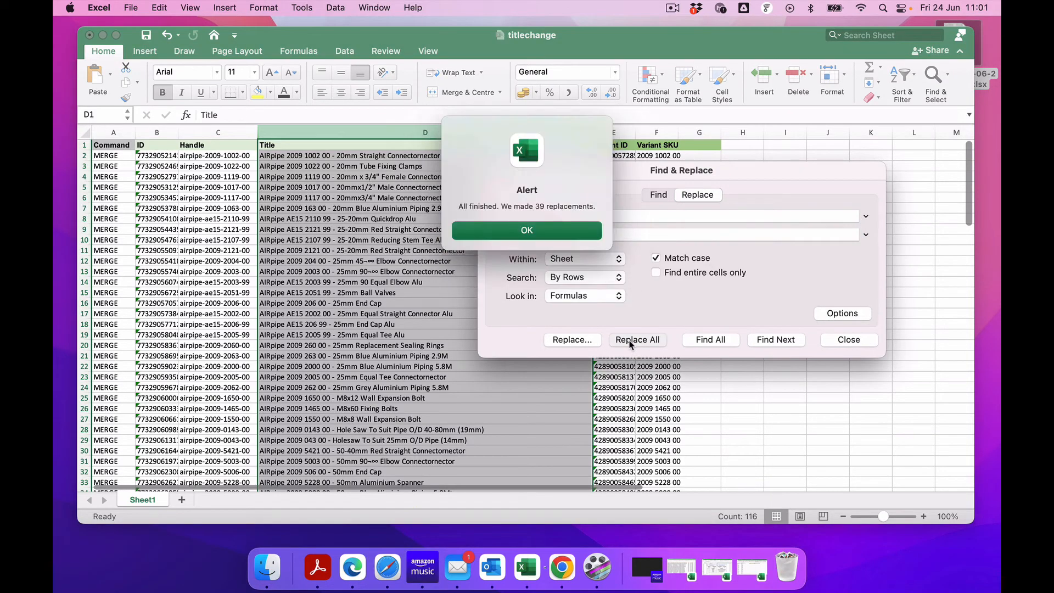
pyautogui.click(527, 227)
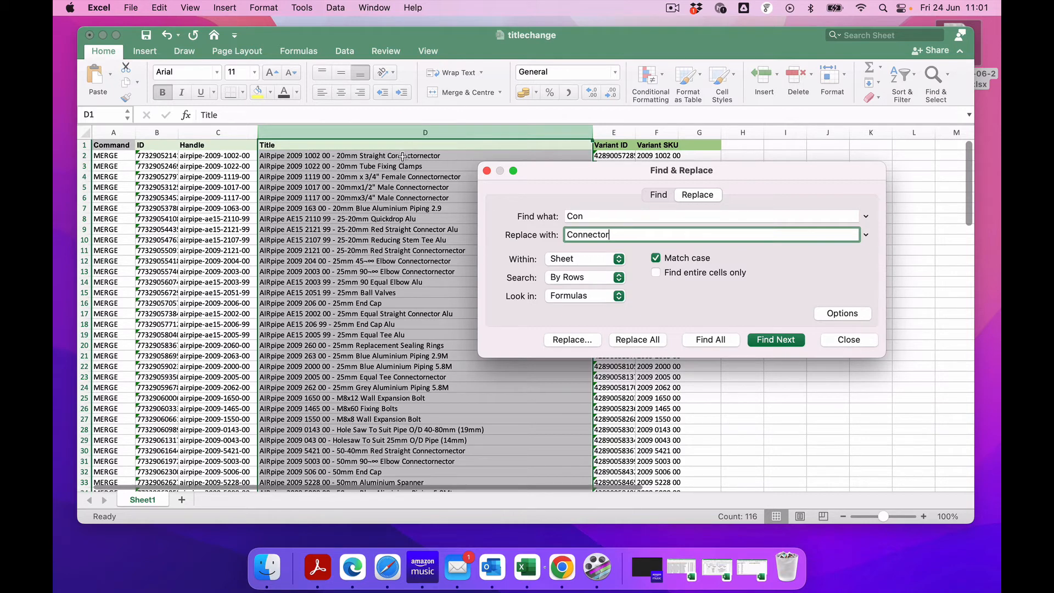
# Step: Copy the malformed word "Connectornector" from the D2 title and set it as the search text
pyautogui.click(404, 160)
pyautogui.click(400, 155)
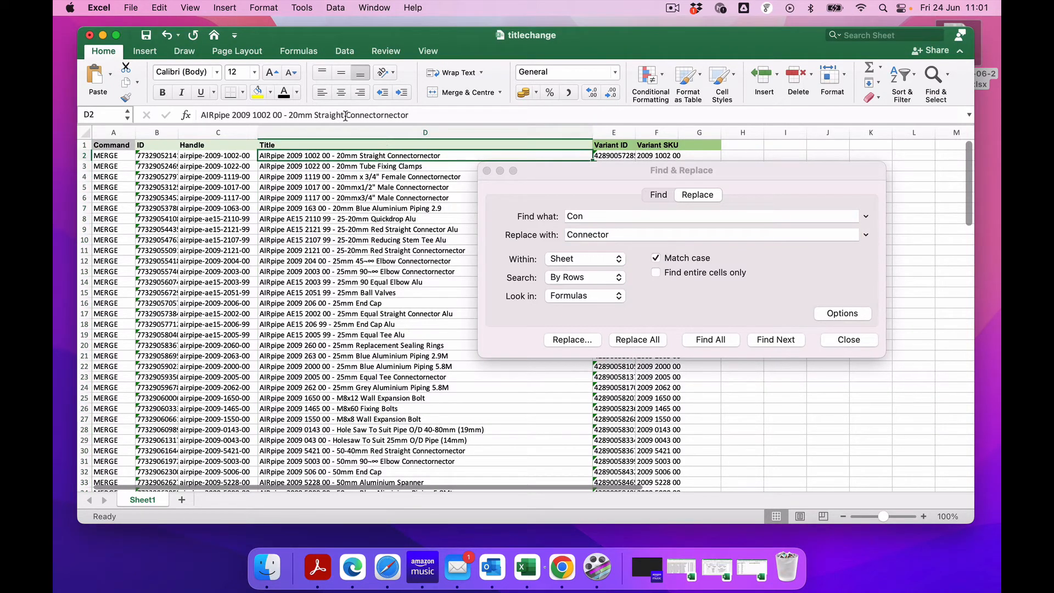
pyautogui.moveTo(346, 116); pyautogui.dragTo(408, 117)
pyautogui.press('super+c')
pyautogui.click(549, 210)
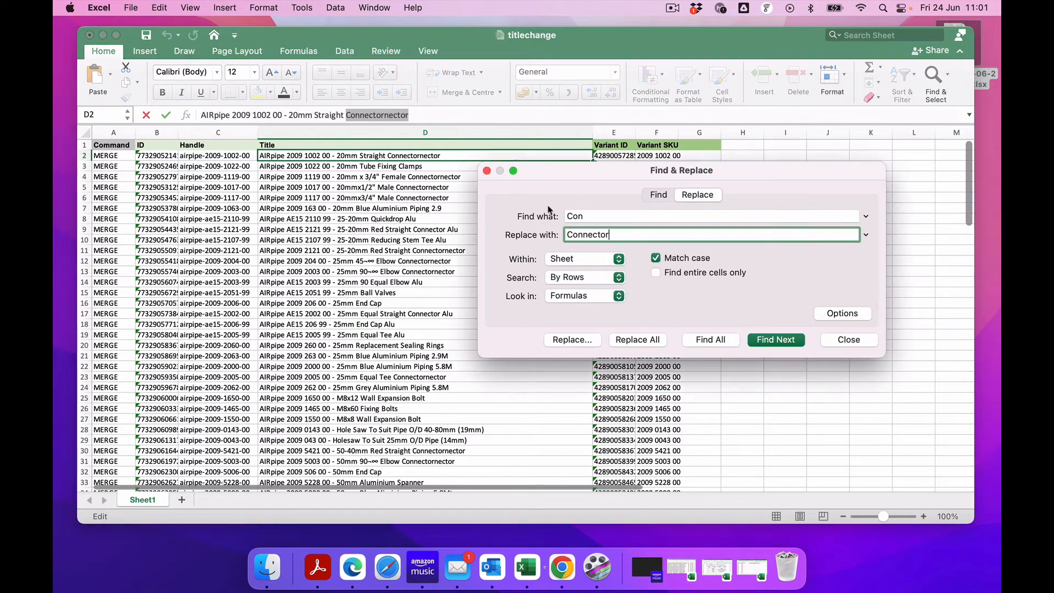
pyautogui.moveTo(589, 210); pyautogui.dragTo(528, 211)
pyautogui.press('super+v')
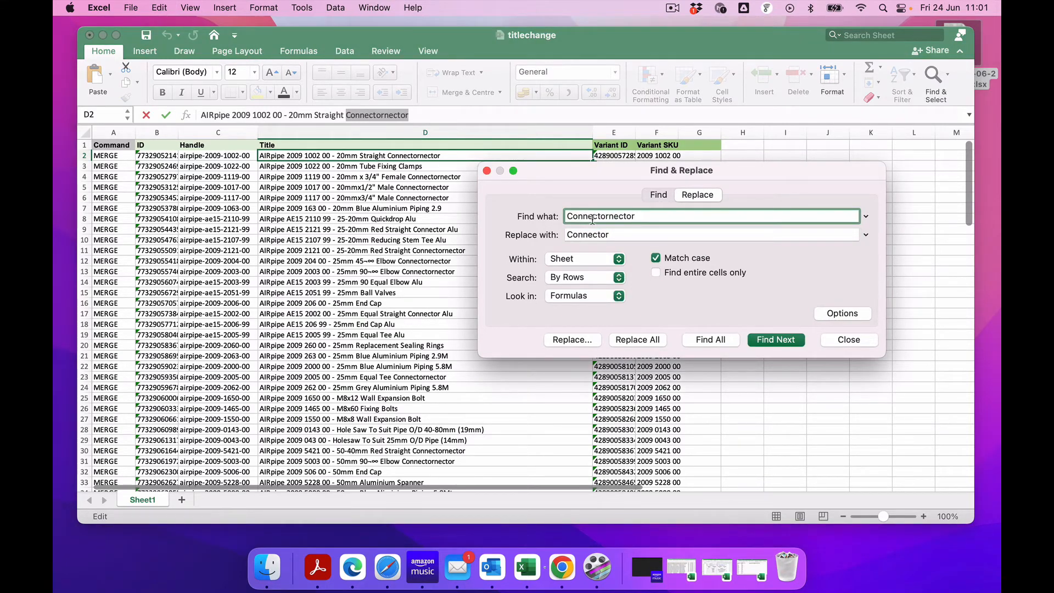
# Step: Replace all occurrences of "Connectornector" with "Connector" in the Title column, then close Find & Replace and check the titles
pyautogui.click(373, 130)
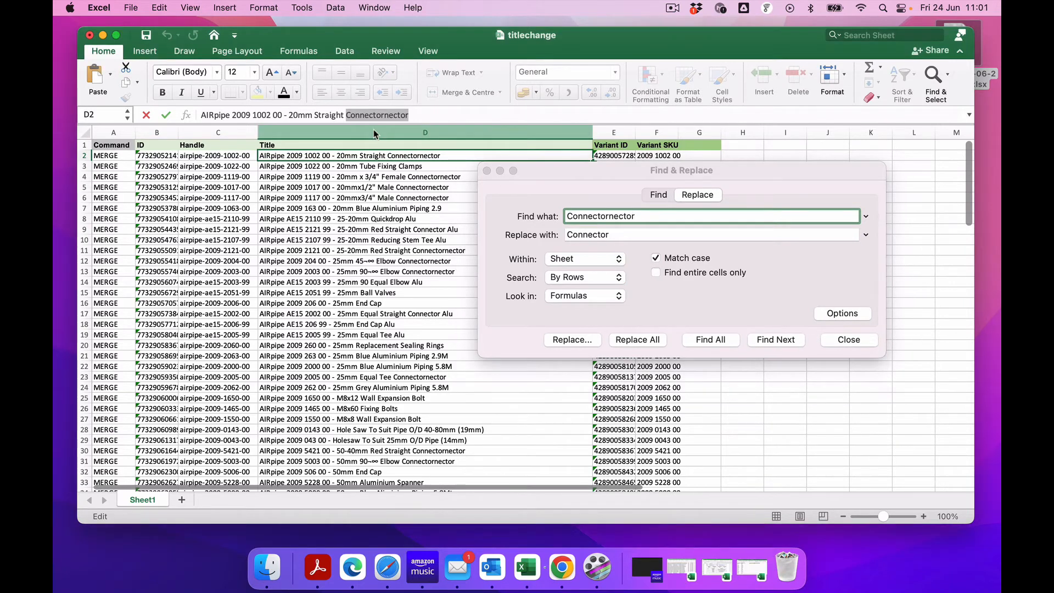
pyautogui.click(634, 340)
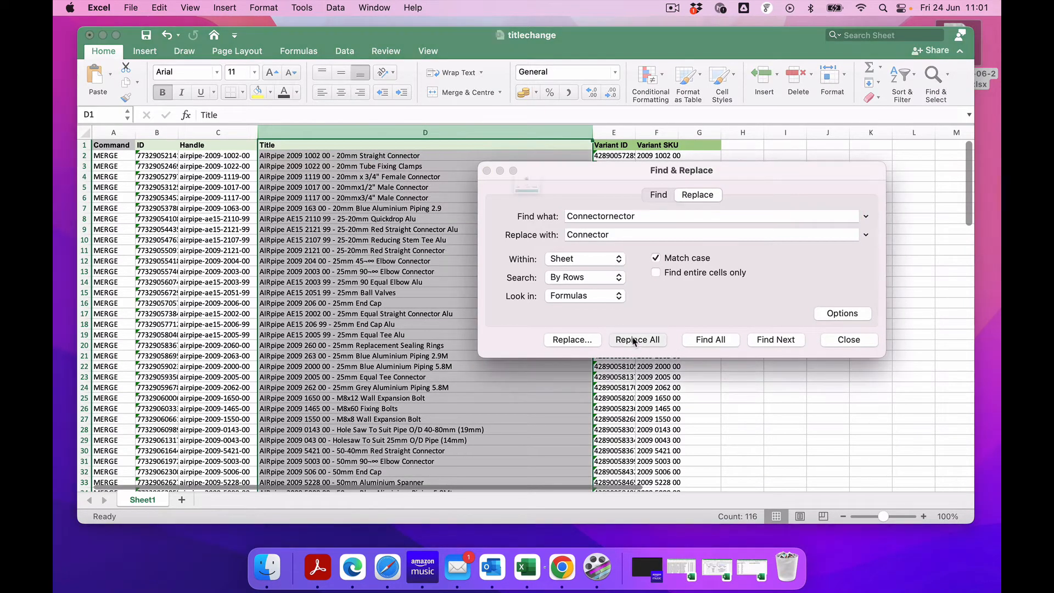
pyautogui.click(509, 235)
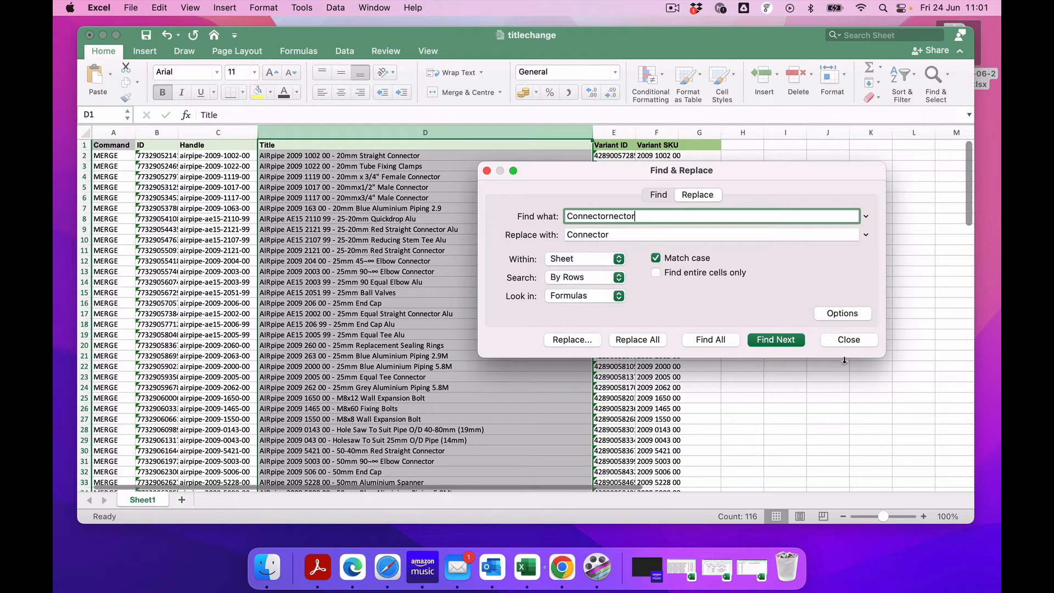
pyautogui.click(848, 340)
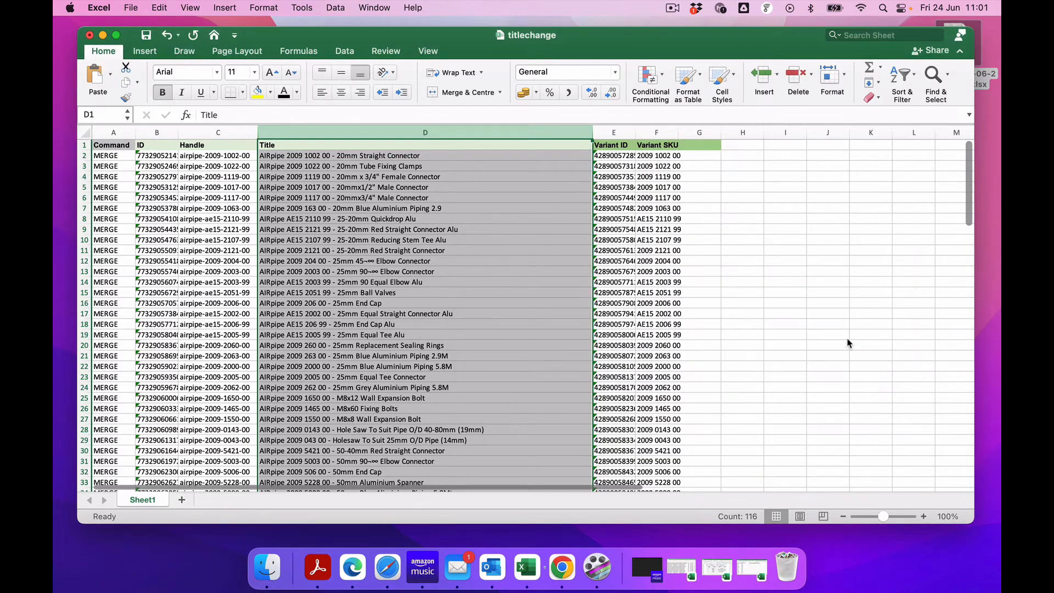
pyautogui.scroll(-2, 530, 312)
pyautogui.scroll(2, 530, 312)
# Step: Copy the garbled characters "¬∞" after 45 in the D12 title and set them as the Find & Replace search text
pyautogui.click(376, 261)
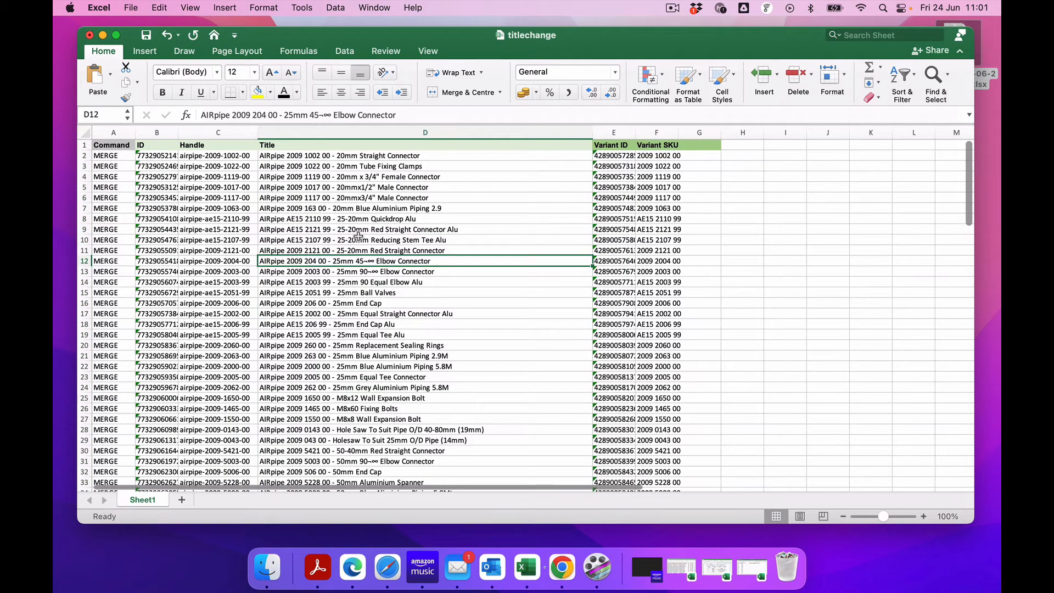
pyautogui.moveTo(319, 114); pyautogui.dragTo(331, 115)
pyautogui.press('super+c')
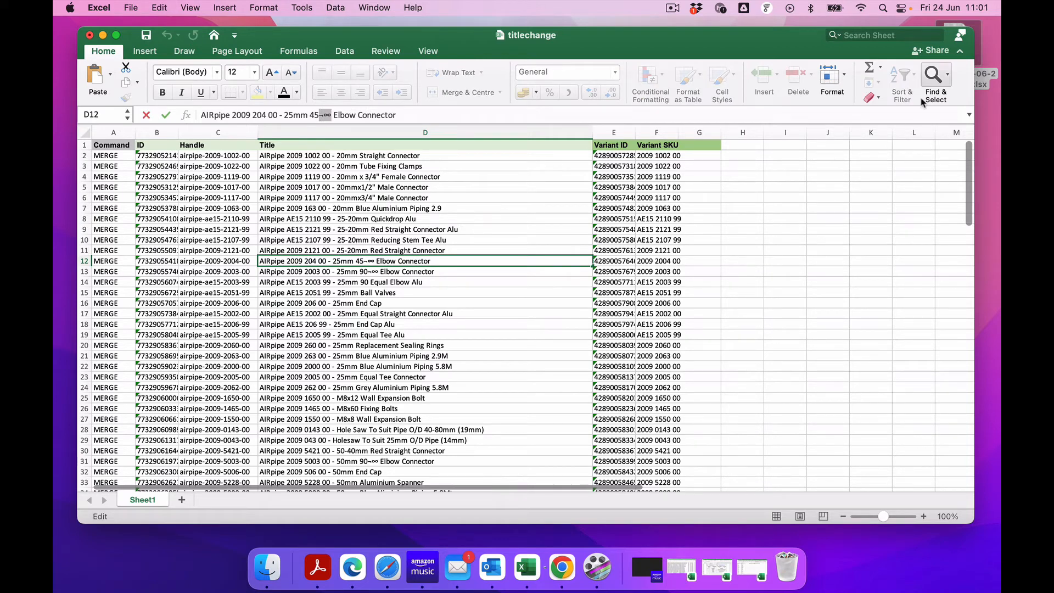
pyautogui.click(936, 77)
pyautogui.click(908, 120)
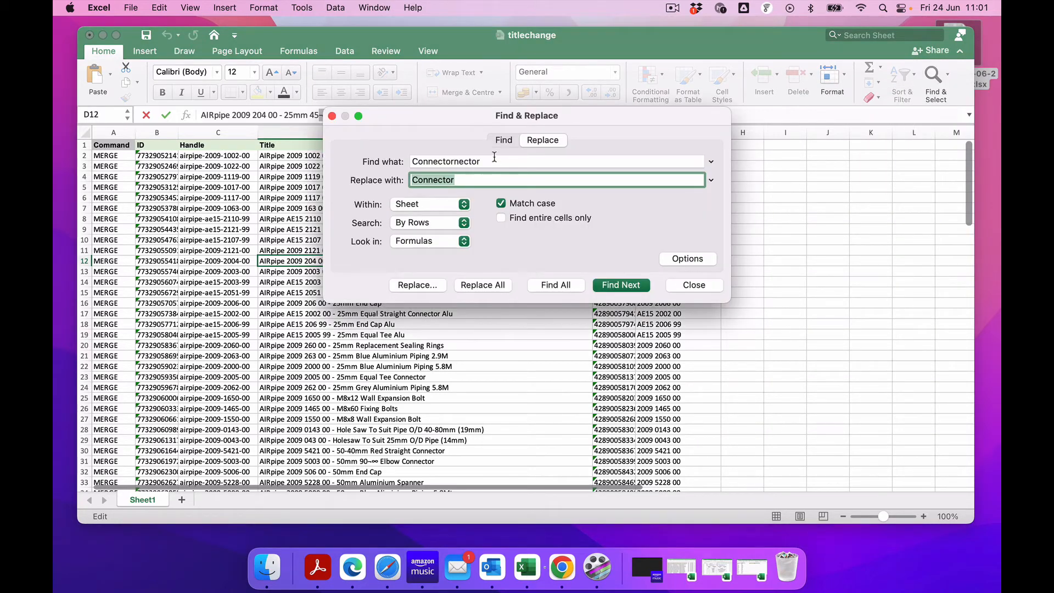
pyautogui.moveTo(494, 157); pyautogui.dragTo(305, 125)
pyautogui.press('super+v')
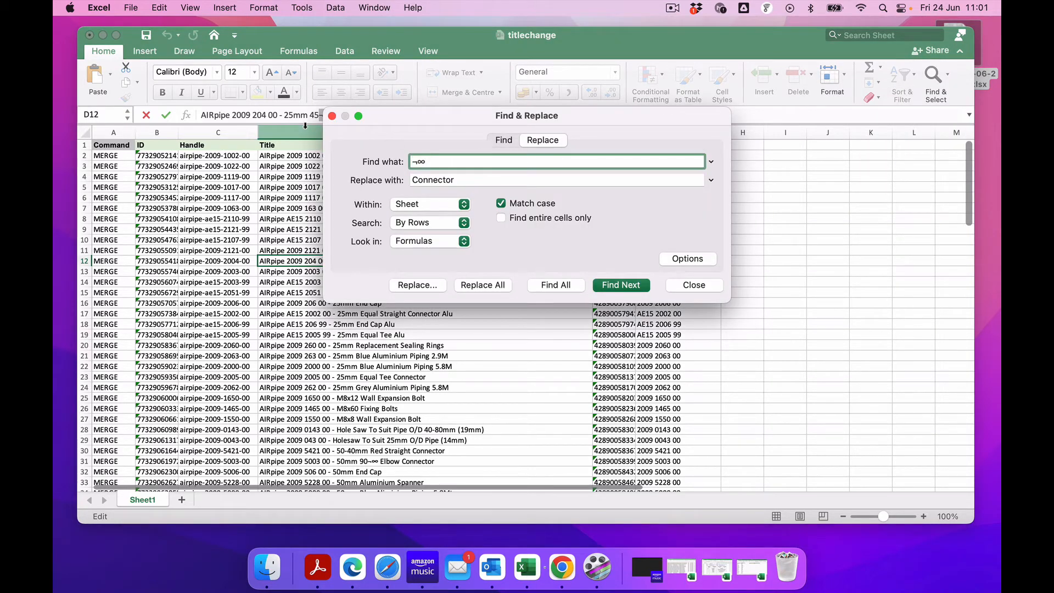
# Step: Set the replacement text to the degree sign "°" and replace all occurrences of "¬∞" in the Title column
pyautogui.press('Tab')
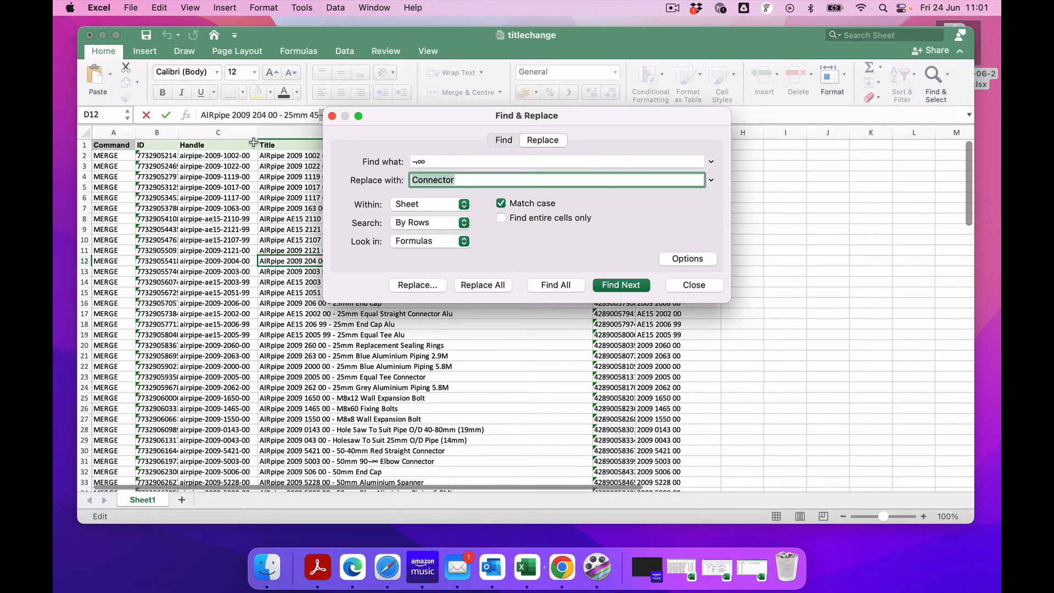
pyautogui.press('BackSpace')
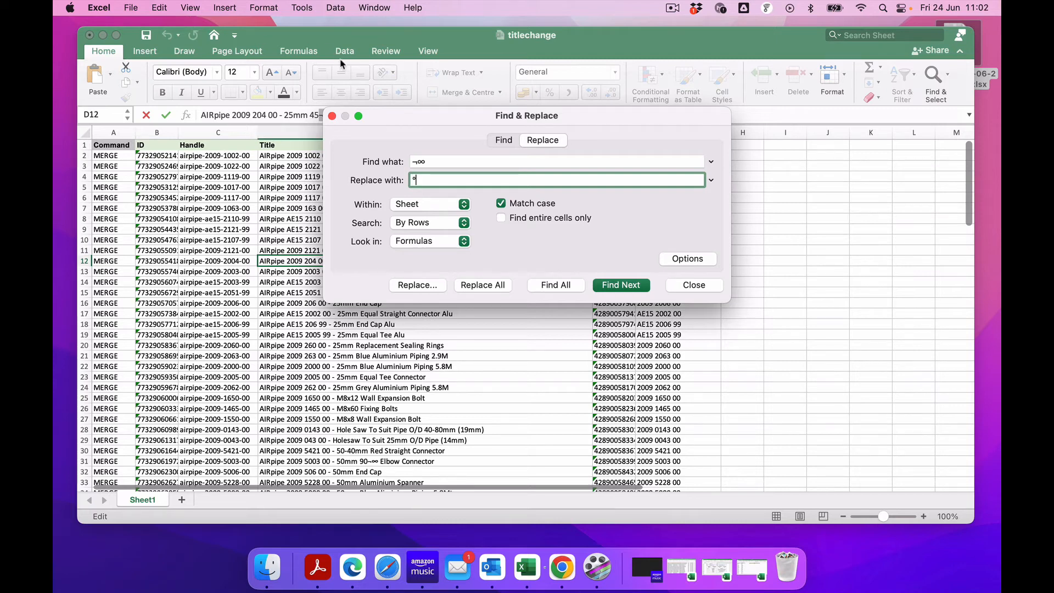
pyautogui.press('Return')
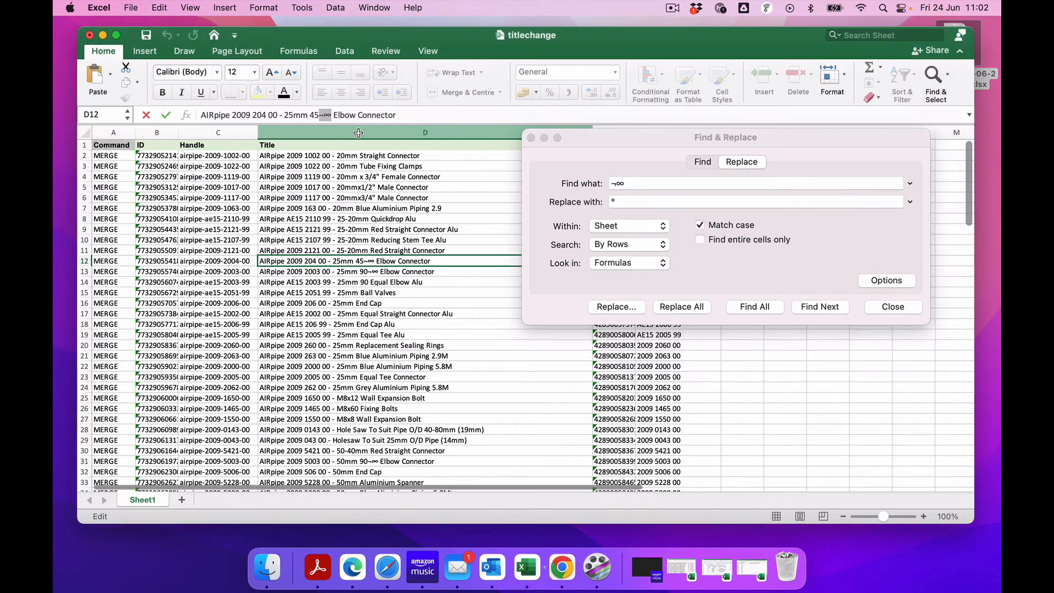
pyautogui.click(357, 133)
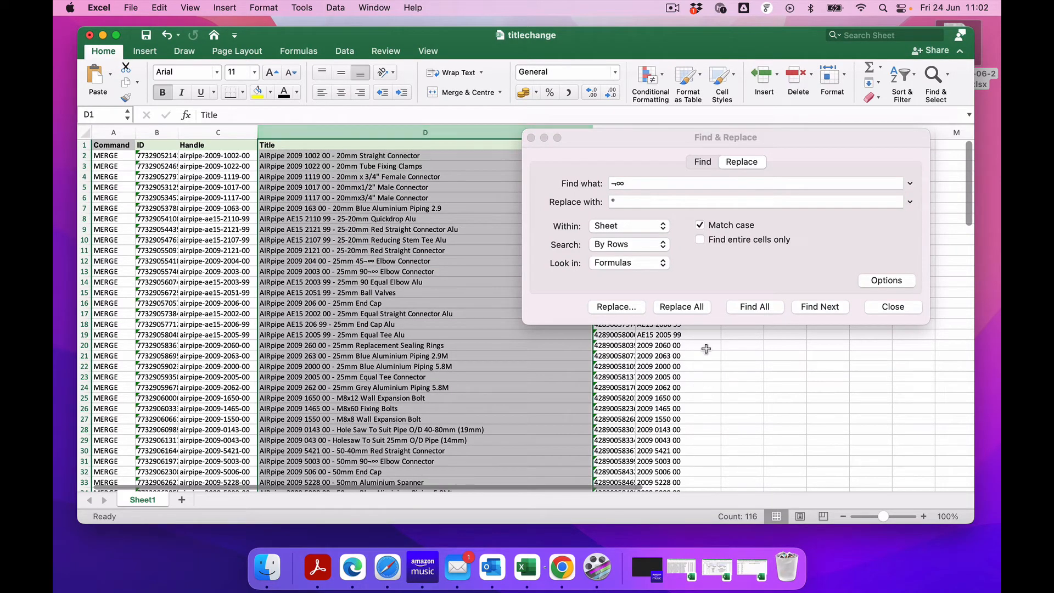
pyautogui.click(675, 309)
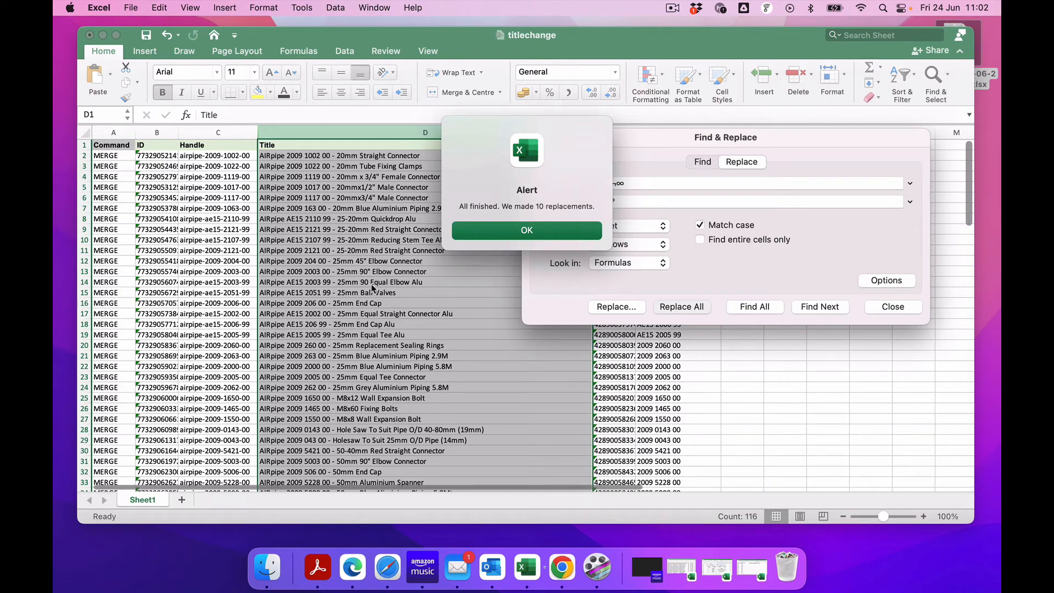
pyautogui.click(510, 232)
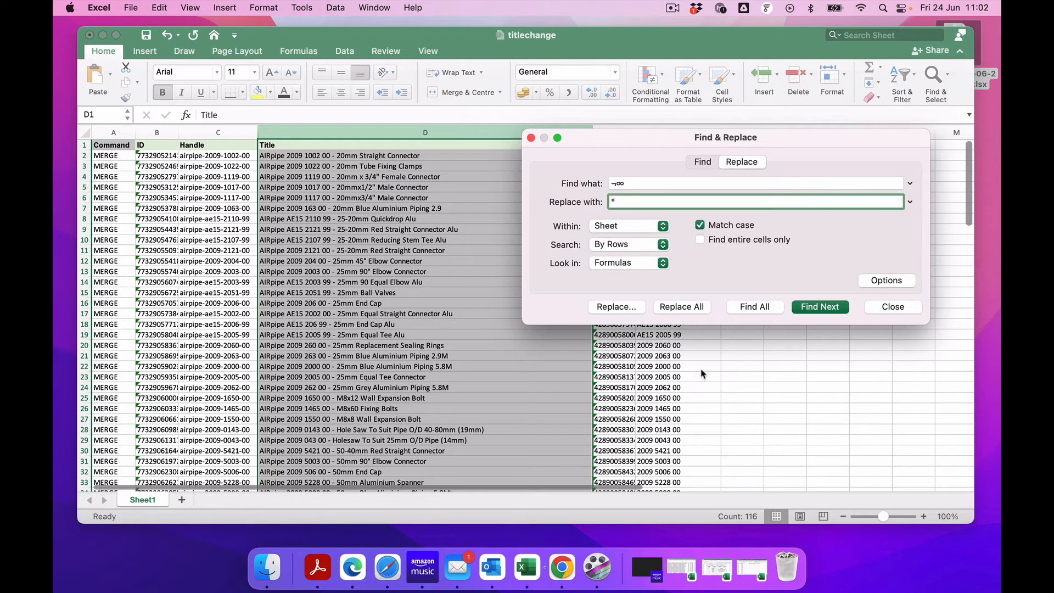
# Step: Copy the abbreviation "Alu" from the D9 title and set it as the Find & Replace search text
pyautogui.click(403, 253)
pyautogui.click(392, 230)
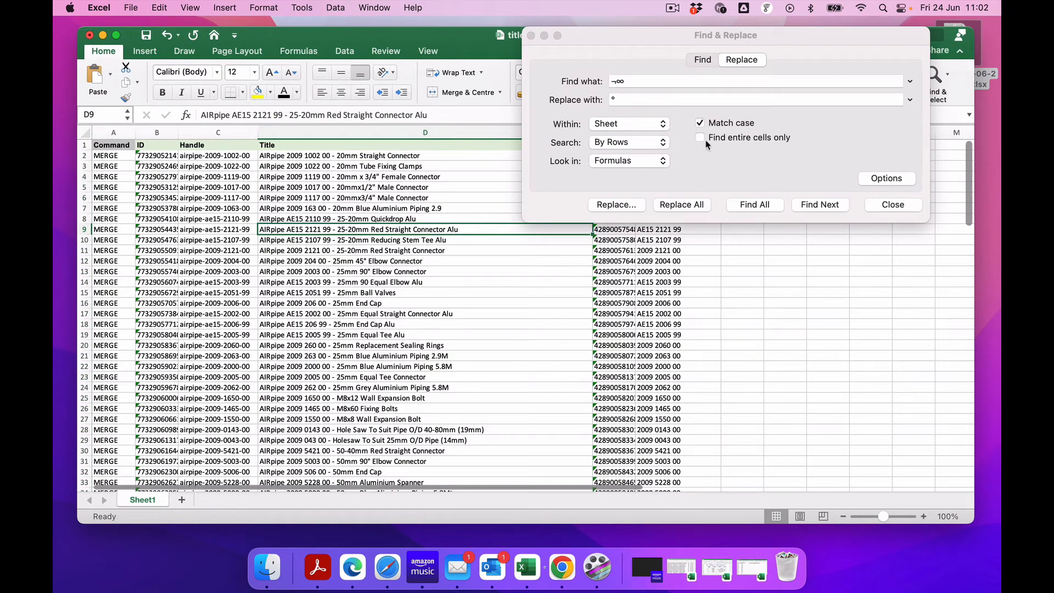
pyautogui.moveTo(652, 46); pyautogui.dragTo(678, 126)
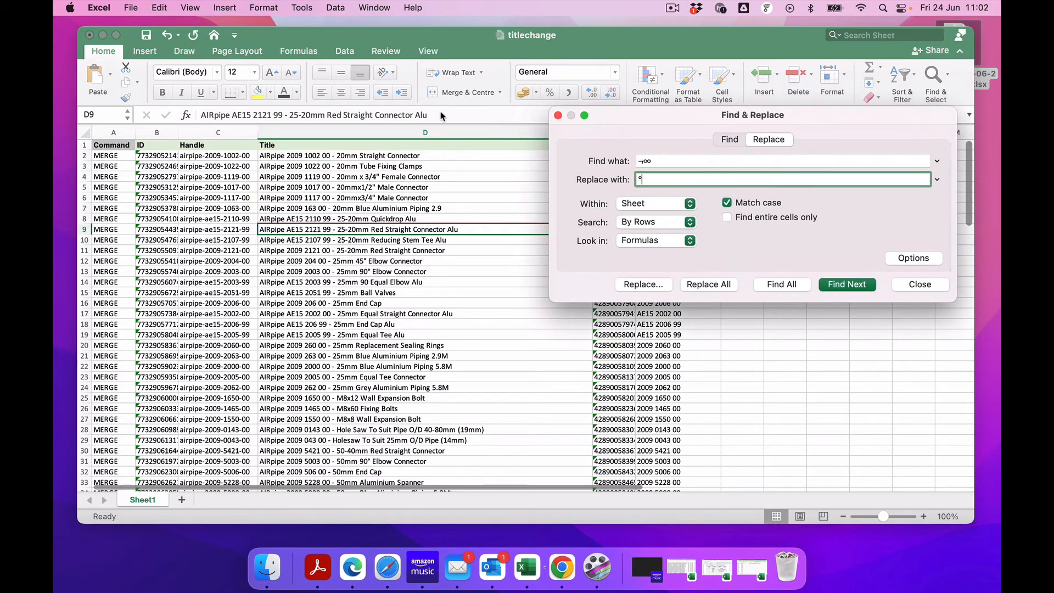
pyautogui.doubleClick(421, 115)
pyautogui.press('cmd+c')
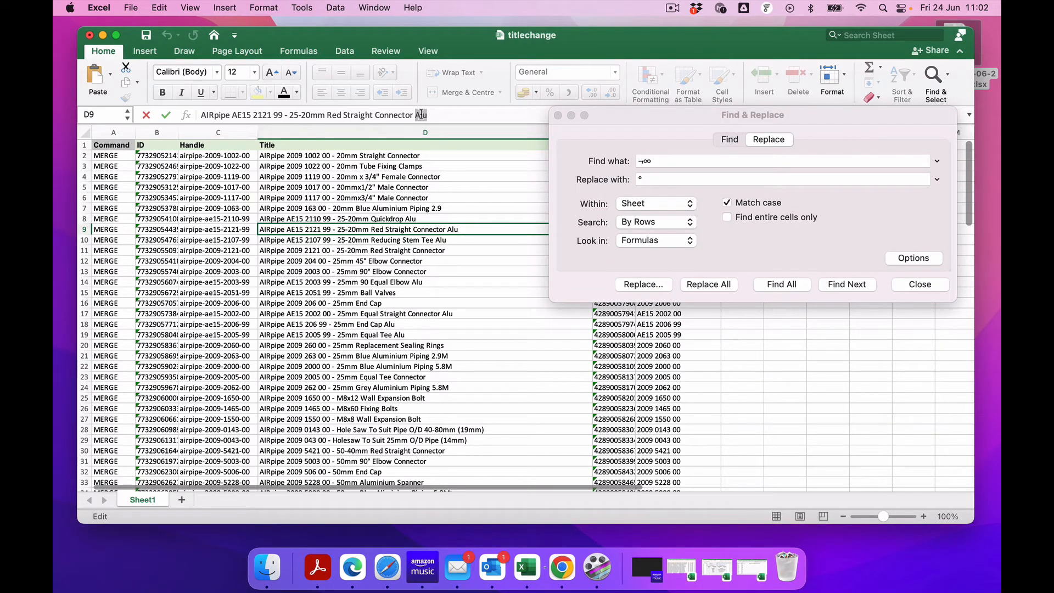
pyautogui.click(712, 249)
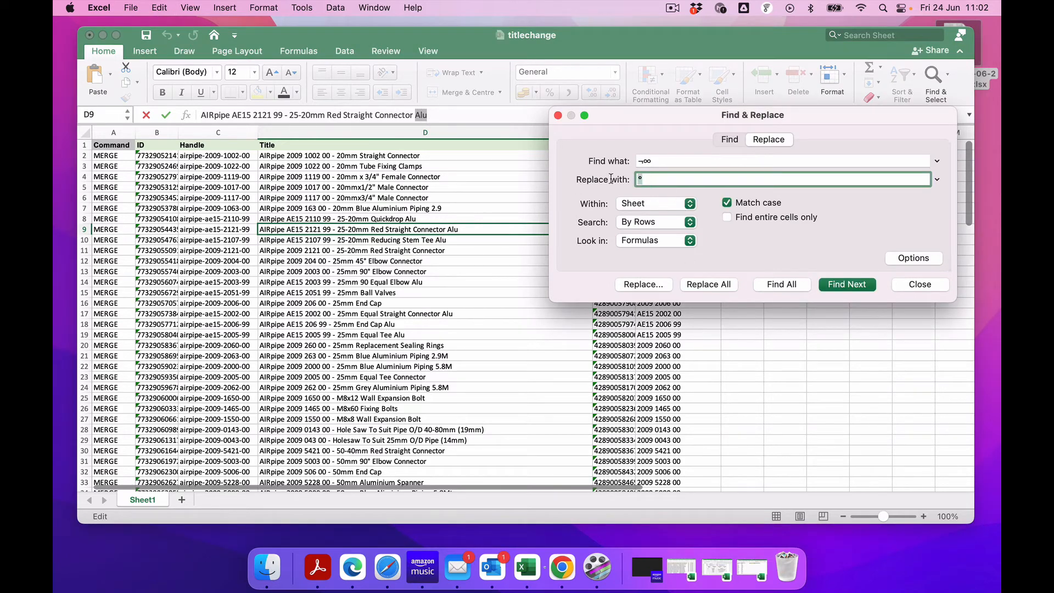
pyautogui.click(658, 161)
pyautogui.press('cmd+v')
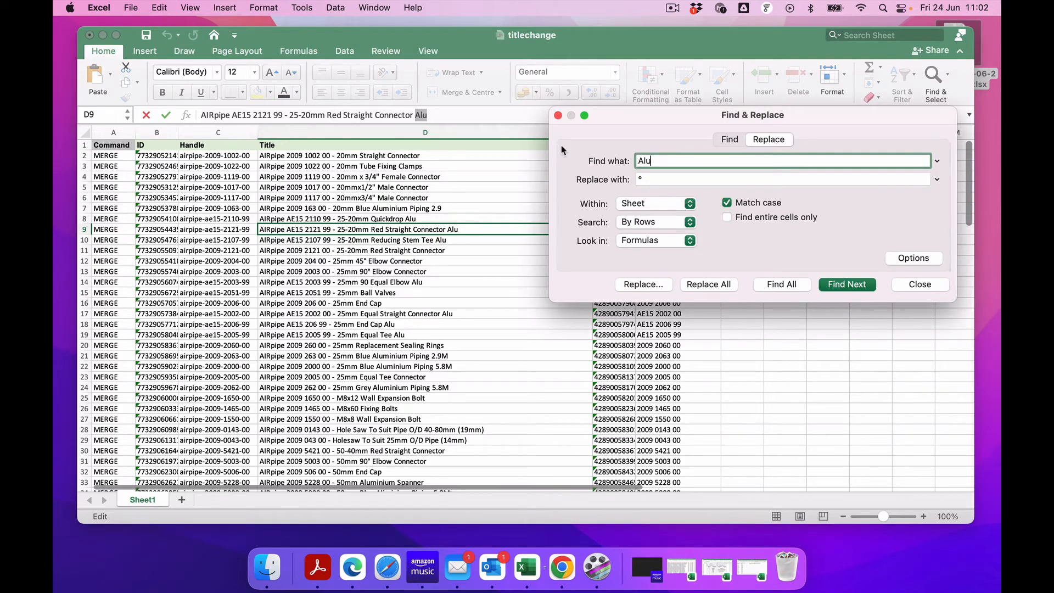
# Step: Copy the word "Aluminium" from the D33 title and set it as the replacement text
pyautogui.scroll(1, 379, 180)
pyautogui.scroll(-1, 380, 180)
pyautogui.scroll(-5, 395, 340)
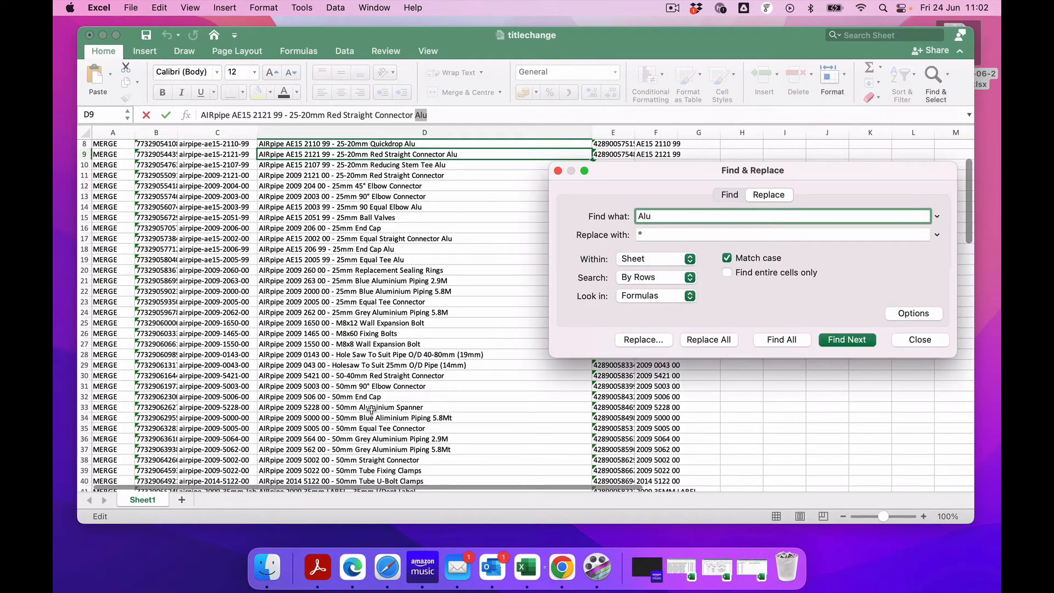
pyautogui.click(372, 412)
pyautogui.click(379, 406)
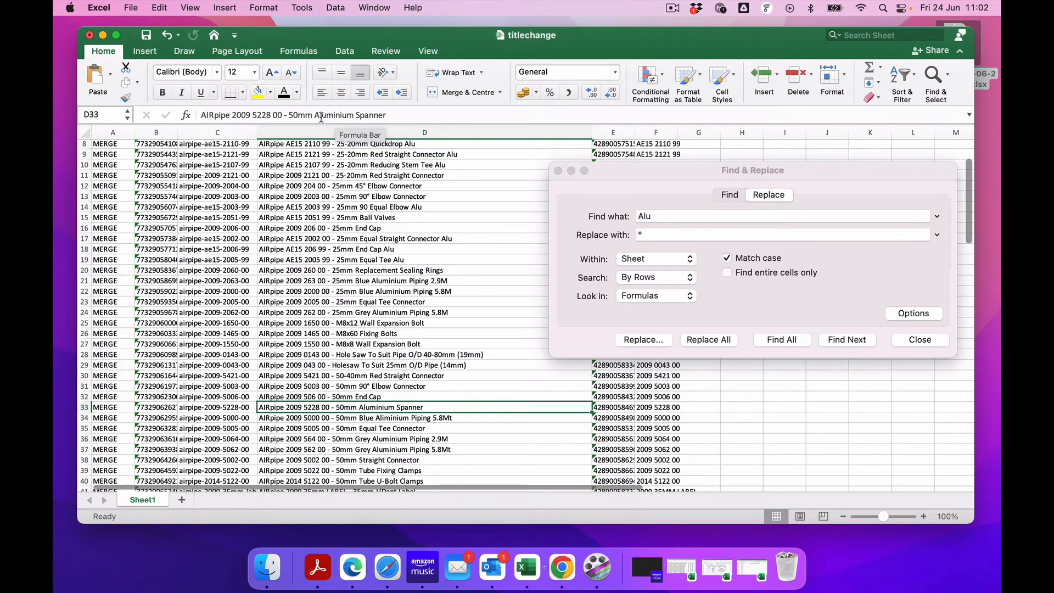
pyautogui.doubleClick(331, 115)
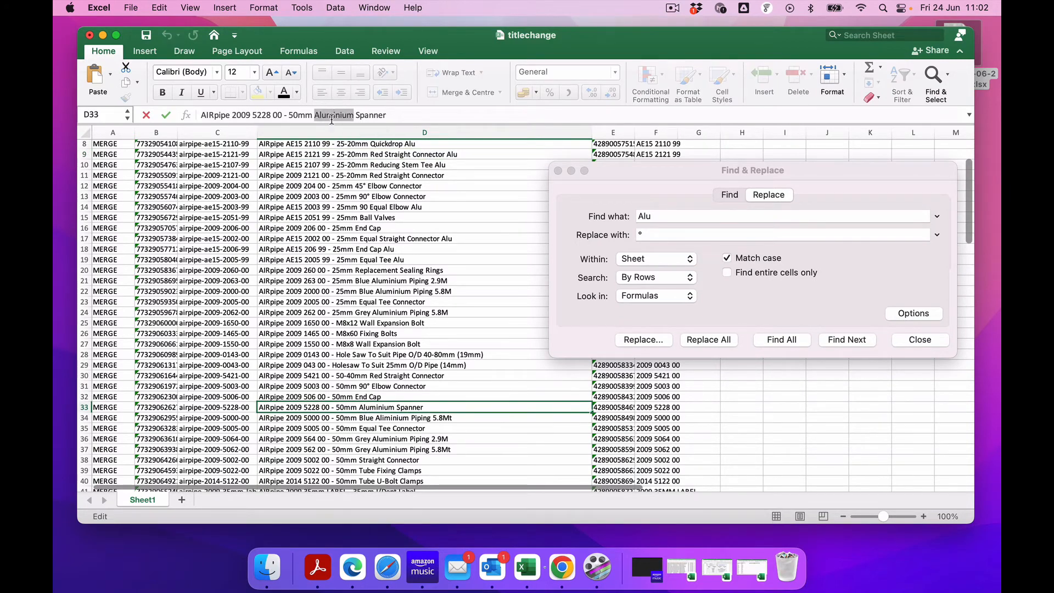
pyautogui.press('super+c')
pyautogui.click(664, 274)
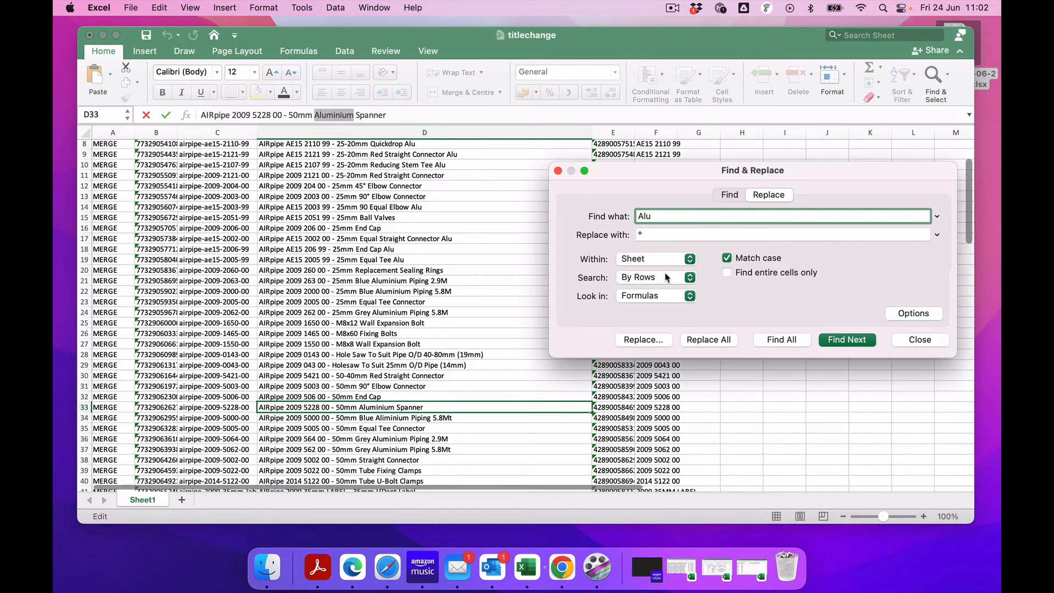
pyautogui.click(651, 232)
pyautogui.press('super+v')
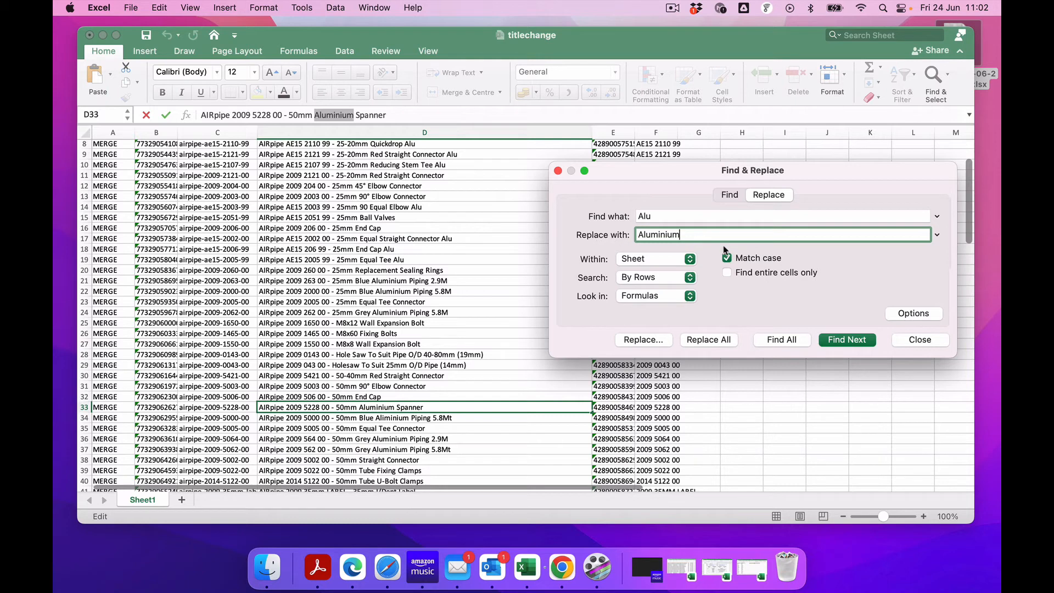
# Step: Replace all occurrences of "Alu" with "Aluminium" in the Title column
pyautogui.moveTo(686, 175); pyautogui.dragTo(644, 154)
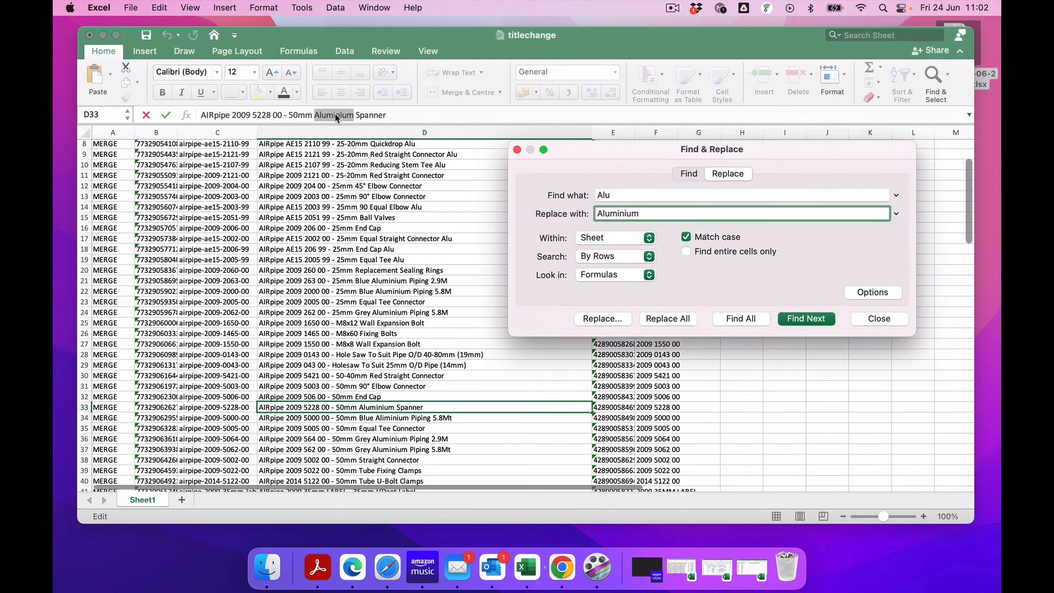
pyautogui.click(368, 132)
pyautogui.click(368, 133)
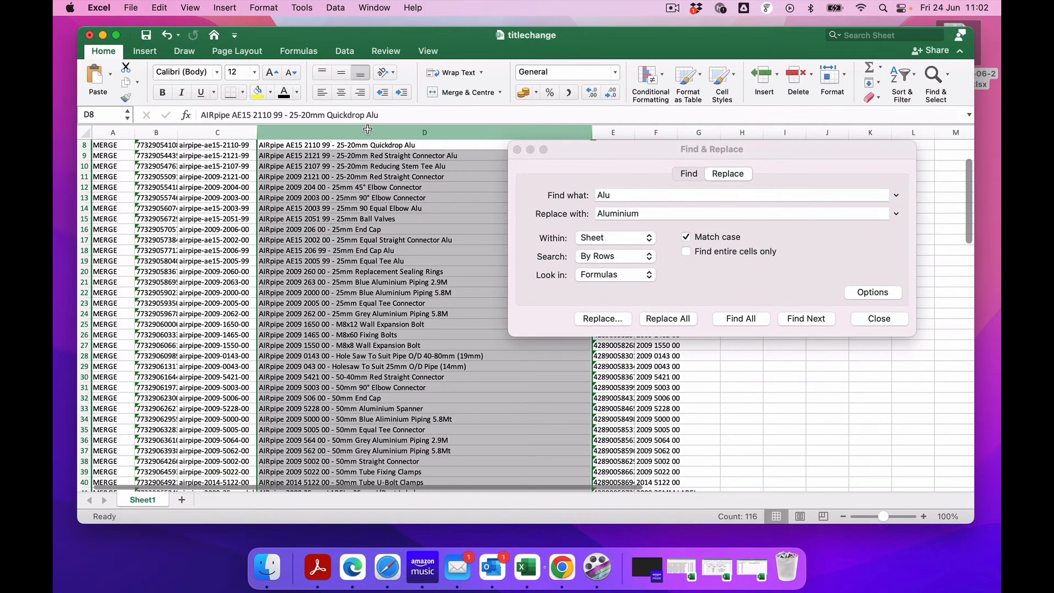
pyautogui.click(667, 320)
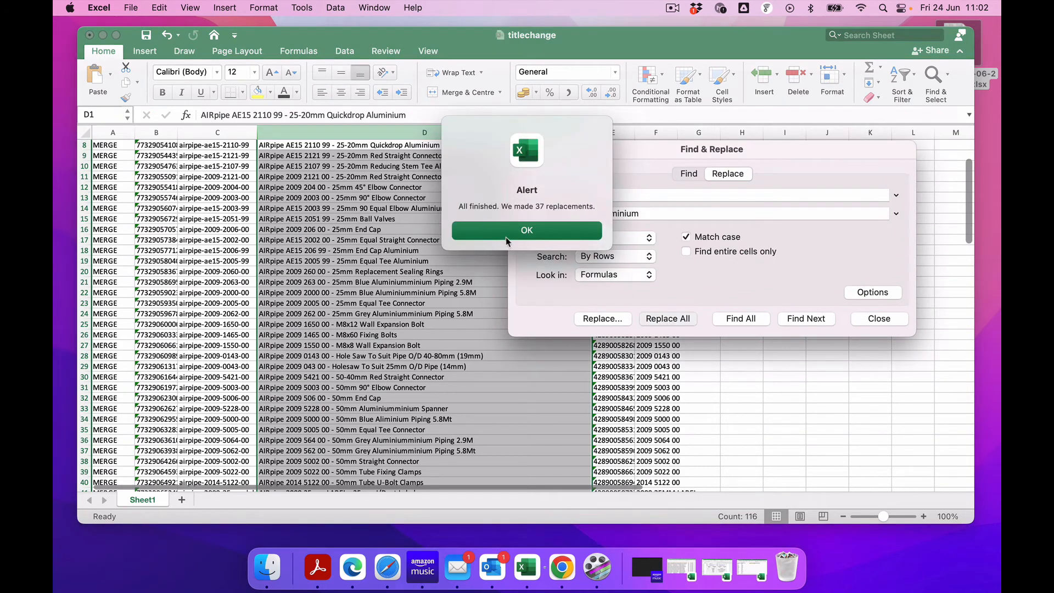
pyautogui.click(506, 241)
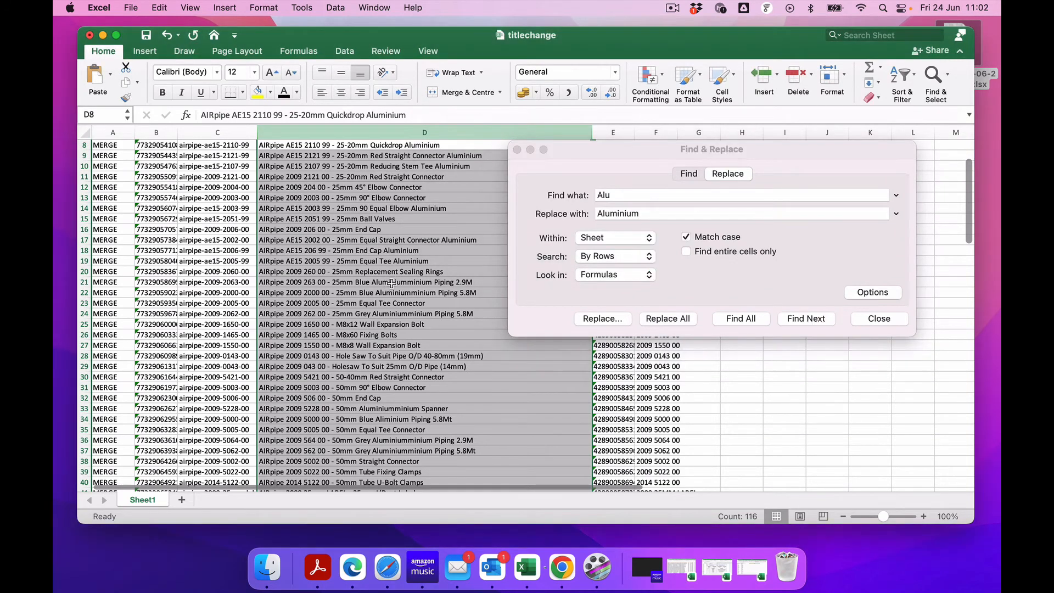
# Step: Copy the malformed word "Aluminiumminium" from the D21 title and set it as the search text
pyautogui.click(391, 283)
pyautogui.doubleClick(359, 116)
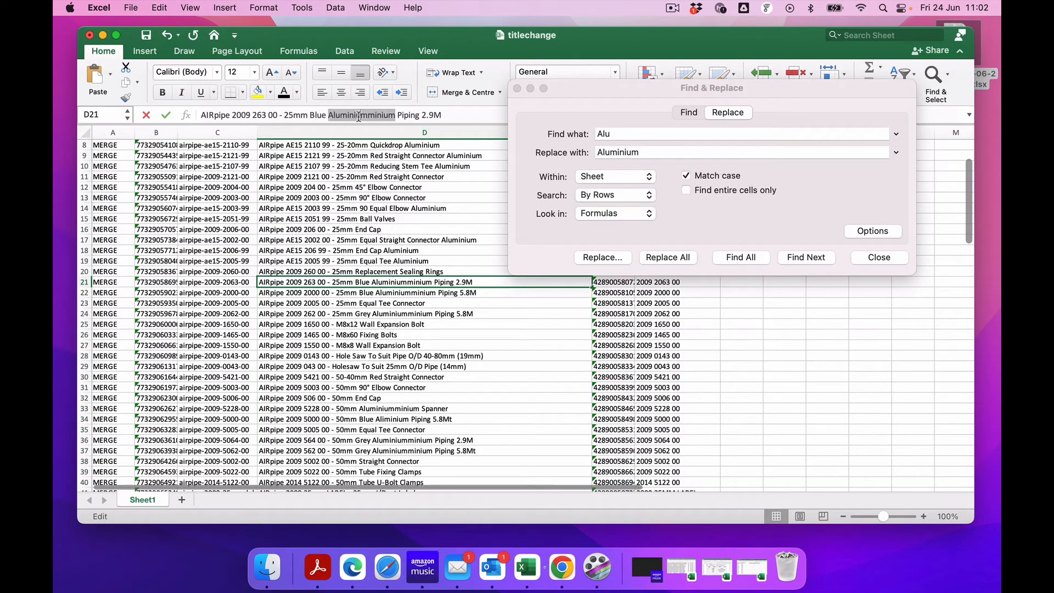
pyautogui.click(548, 156)
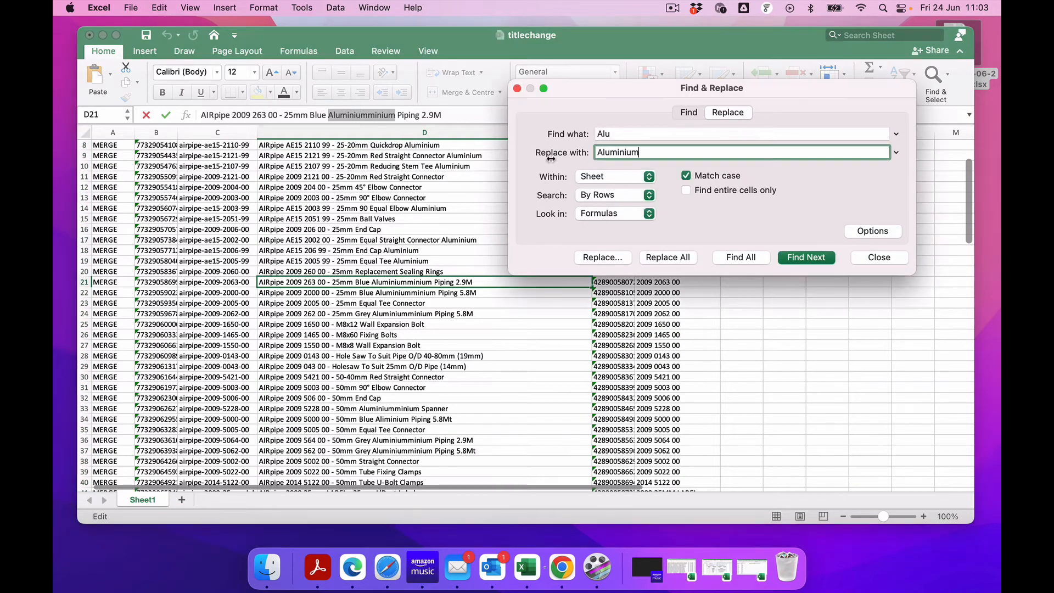
pyautogui.doubleClick(607, 132)
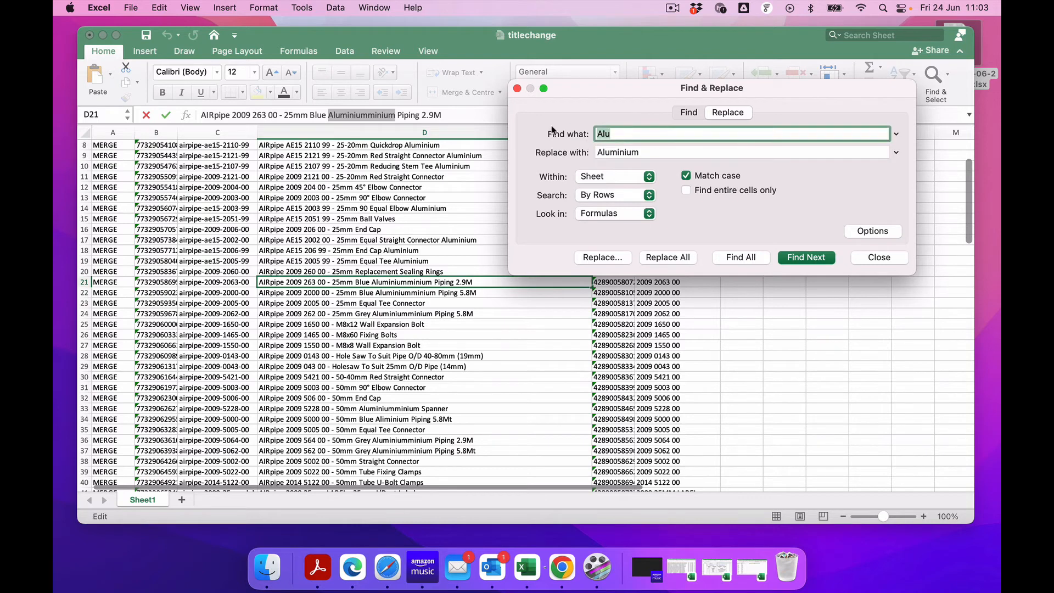
pyautogui.press('super+v')
# Step: Replace all occurrences of "Aluminiumminium" with "Aluminium" in the Title column, then close Find & Replace
pyautogui.click(339, 136)
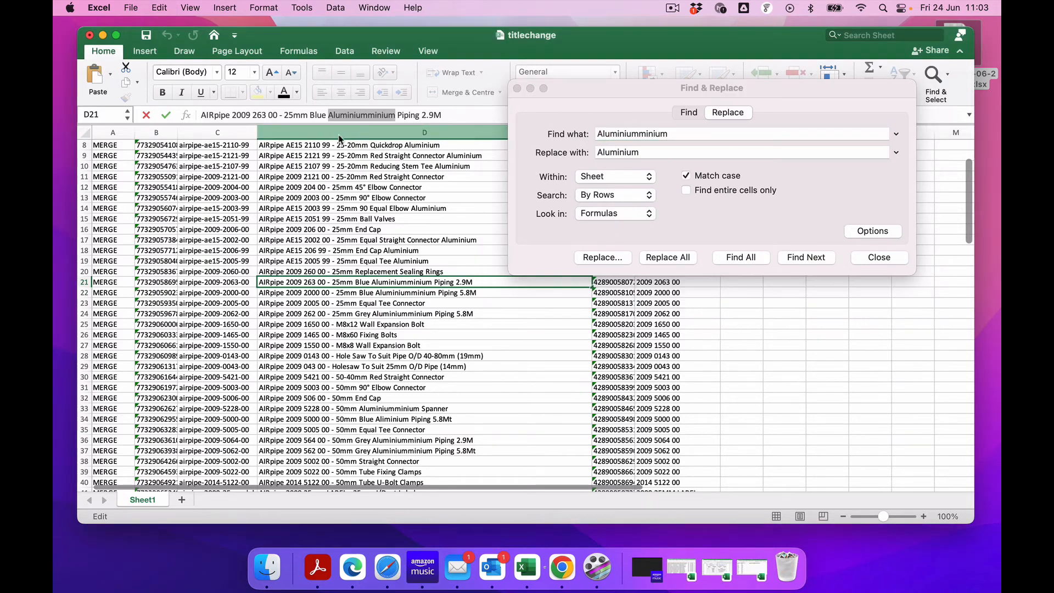
pyautogui.click(660, 258)
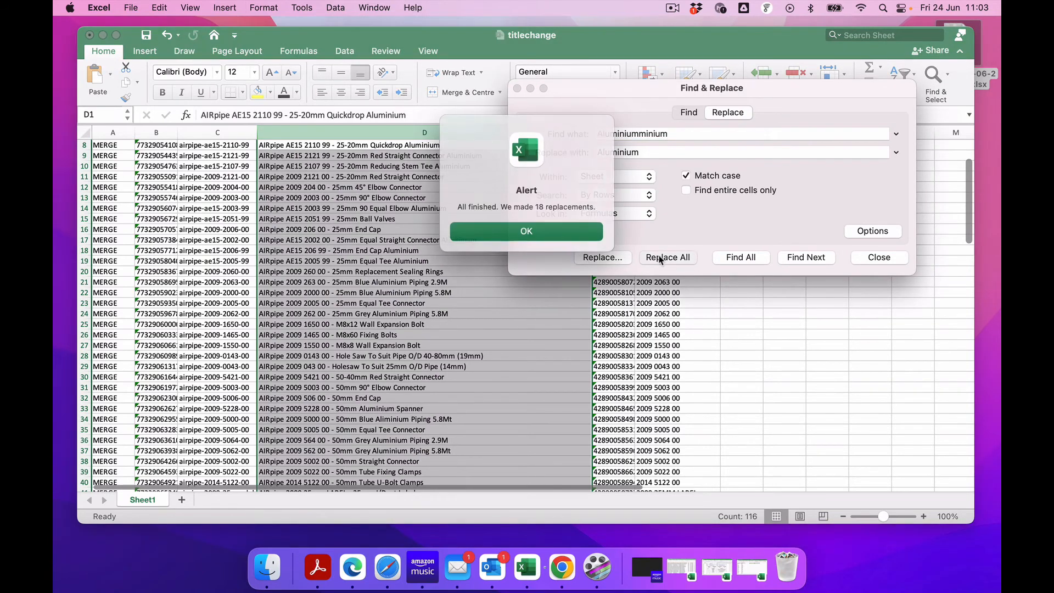
pyautogui.click(535, 231)
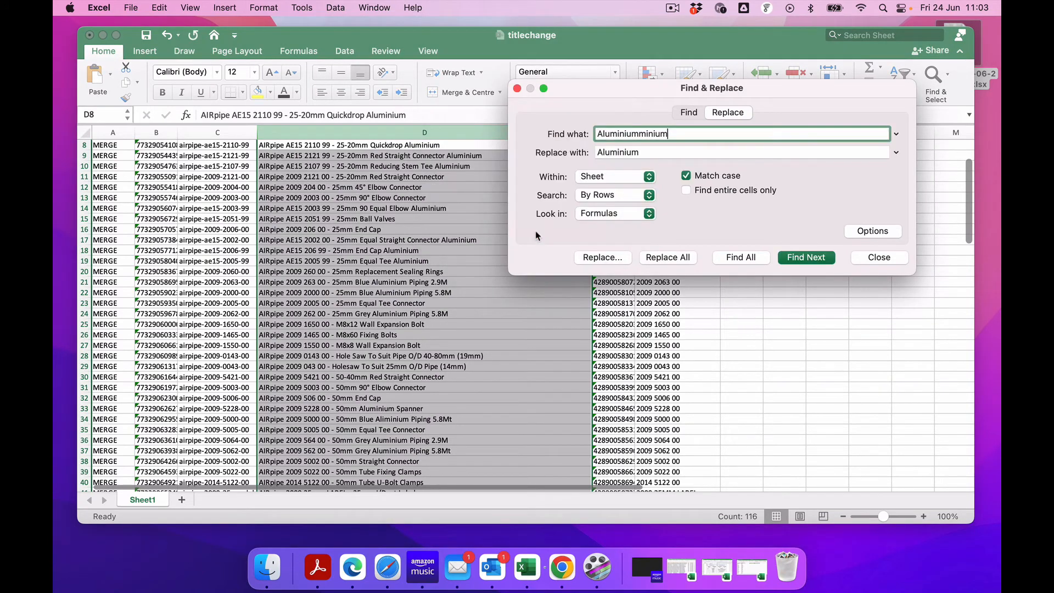
pyautogui.click(878, 258)
# Step: Review the corrected product titles throughout the Title column, including the connector, degree sign and aluminium wording
pyautogui.scroll(4, 473, 306)
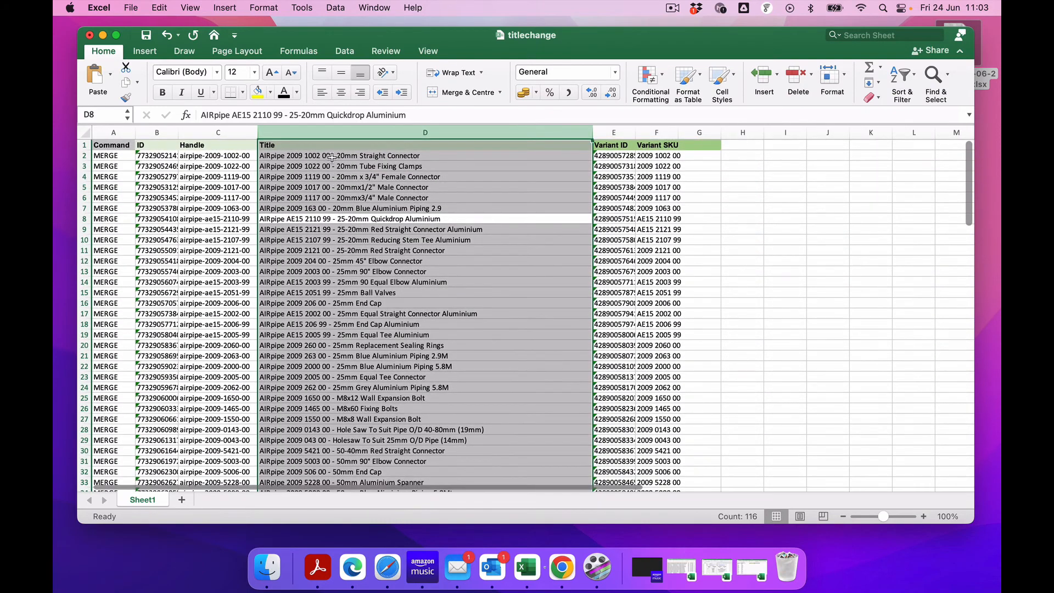
pyautogui.click(329, 157)
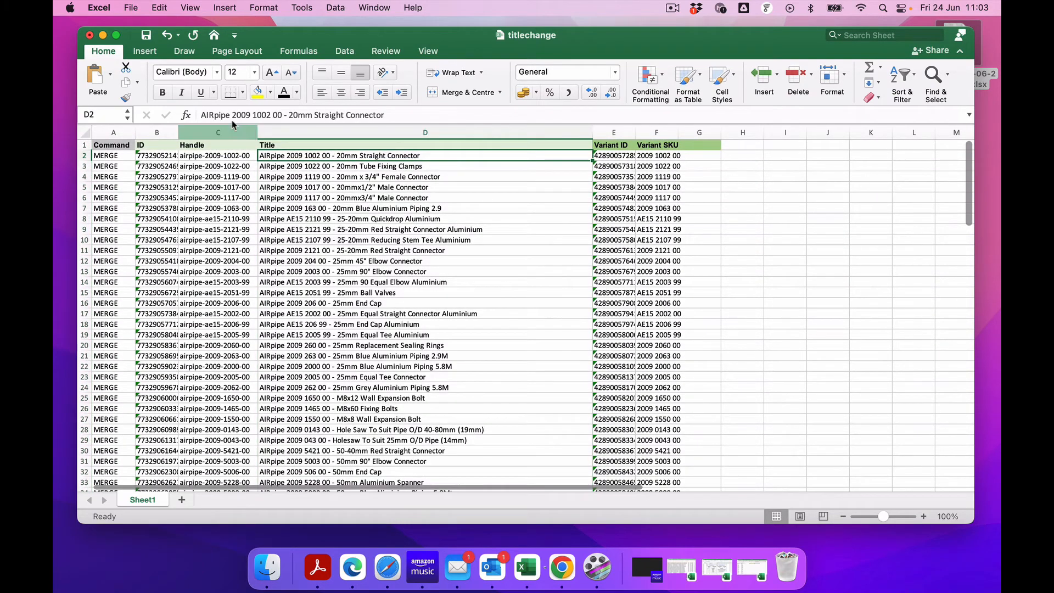
pyautogui.scroll(-5, 373, 265)
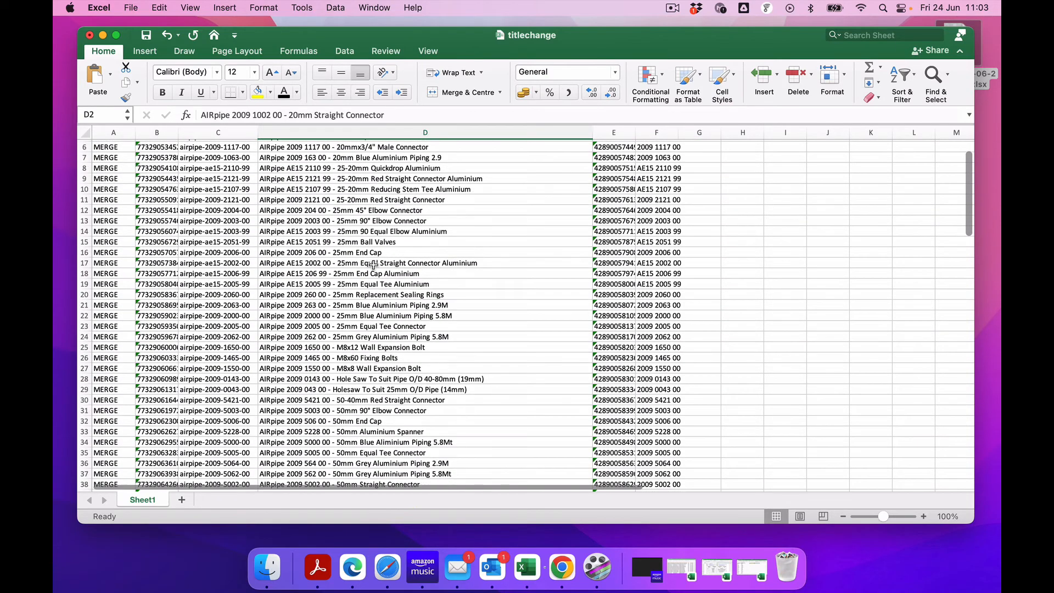
pyautogui.click(347, 210)
pyautogui.click(351, 230)
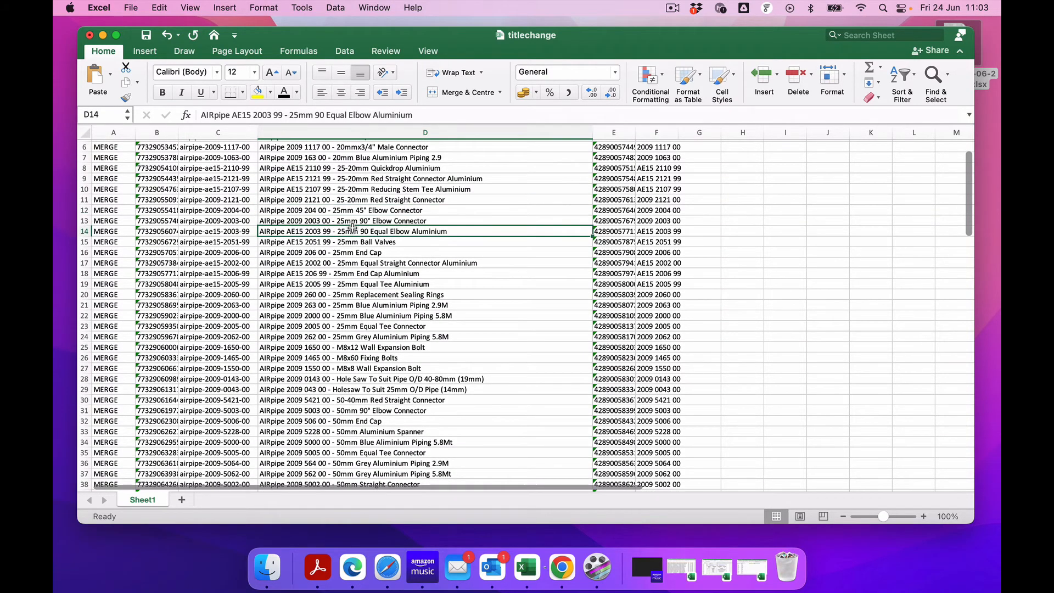
pyautogui.click(407, 212)
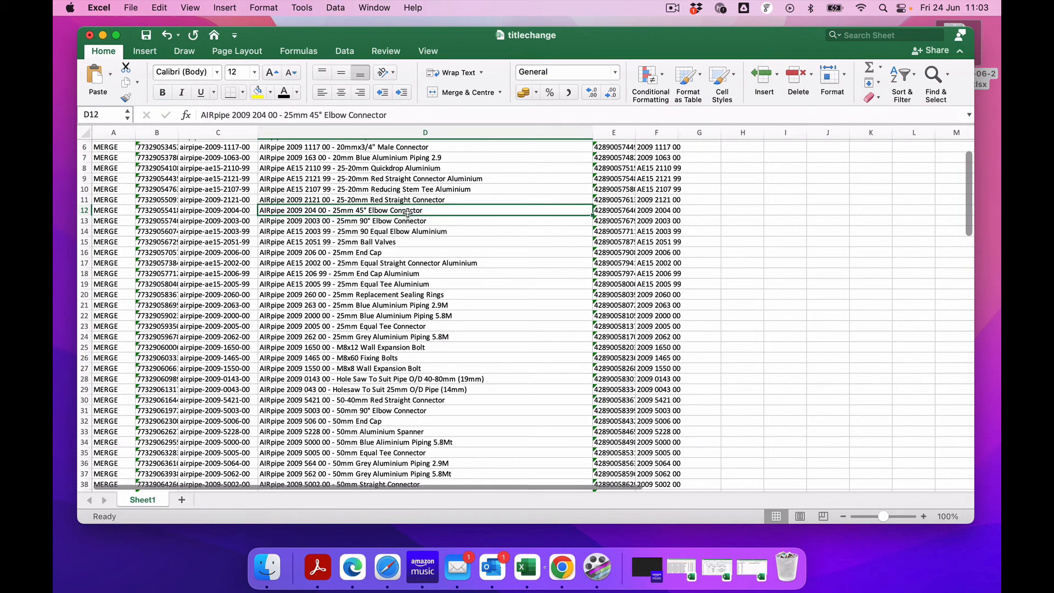
pyautogui.click(410, 263)
pyautogui.scroll(-7, 459, 326)
pyautogui.scroll(-10, 459, 327)
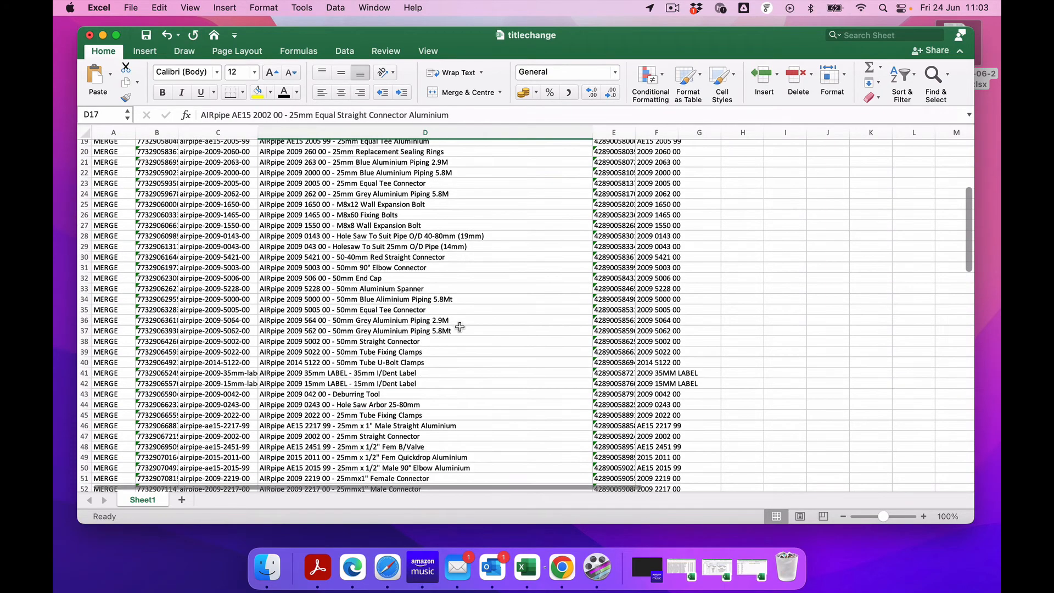
pyautogui.scroll(-8, 459, 327)
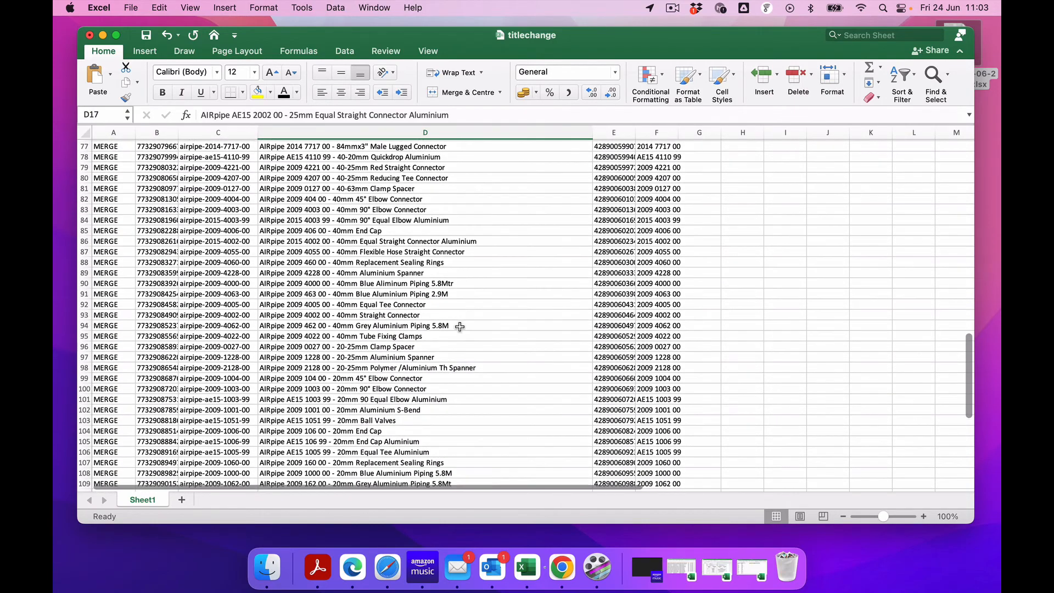
pyautogui.scroll(20, 459, 327)
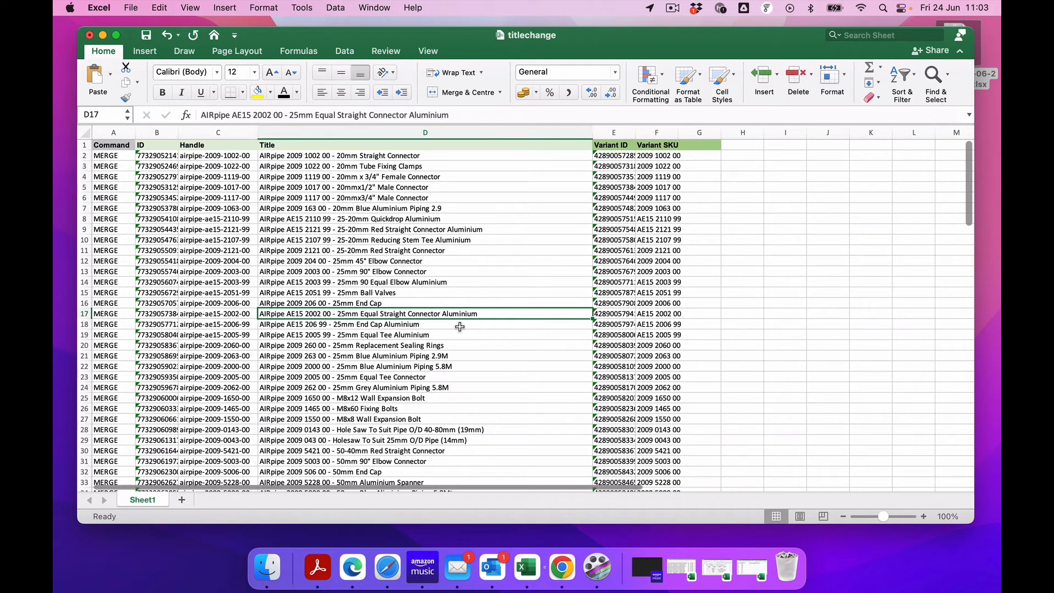
pyautogui.click(386, 238)
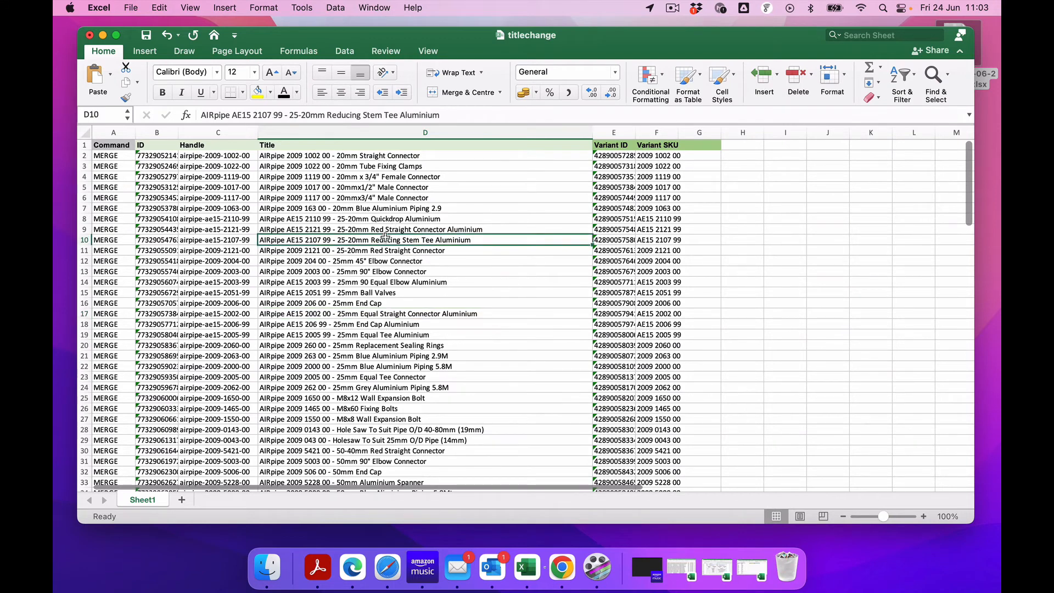
pyautogui.click(367, 156)
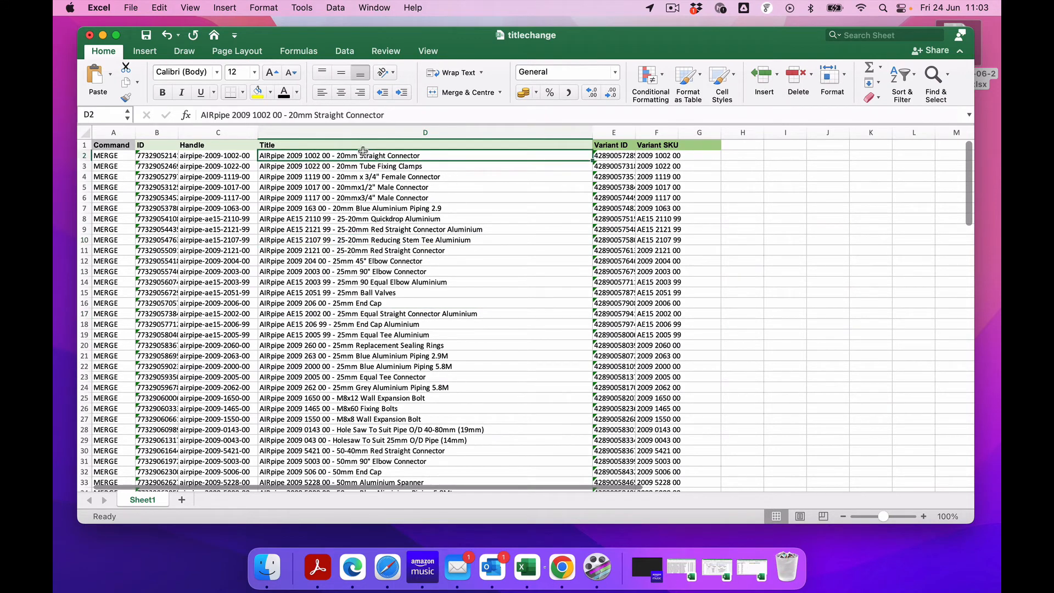
pyautogui.doubleClick(327, 115)
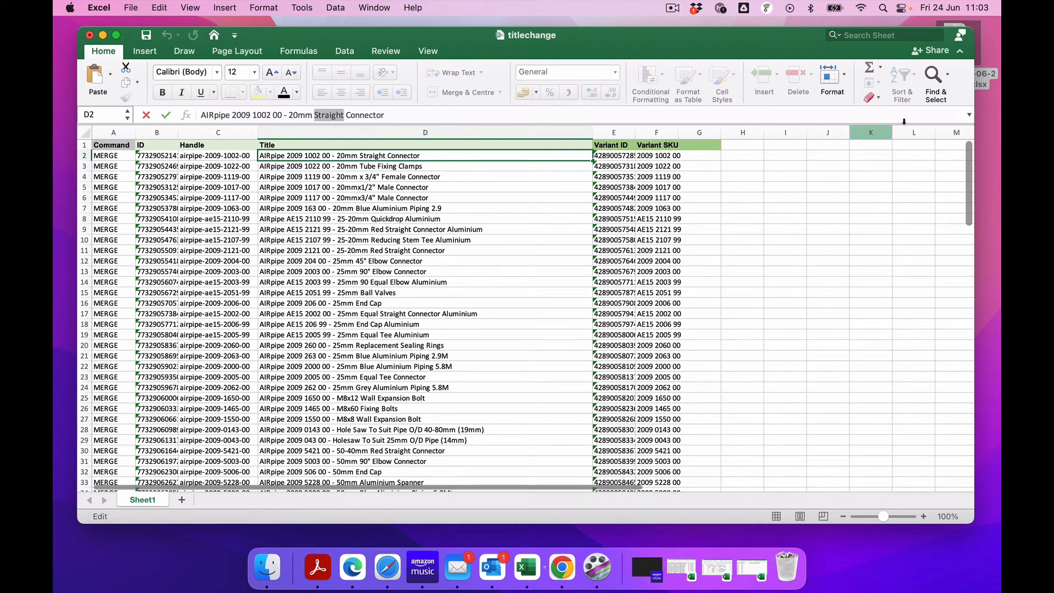
pyautogui.click(933, 77)
pyautogui.click(907, 116)
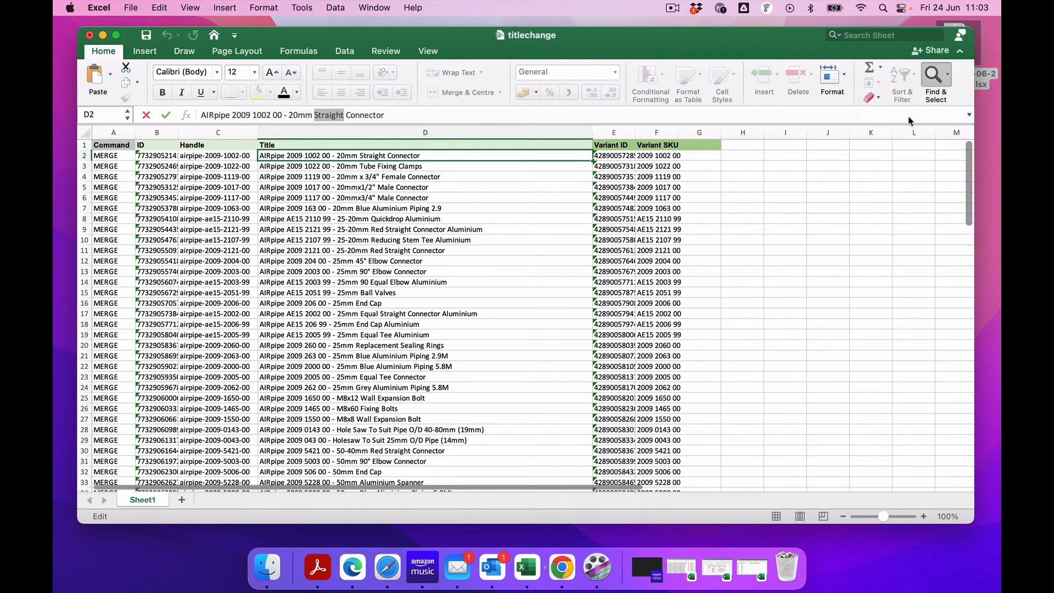
pyautogui.click(413, 161)
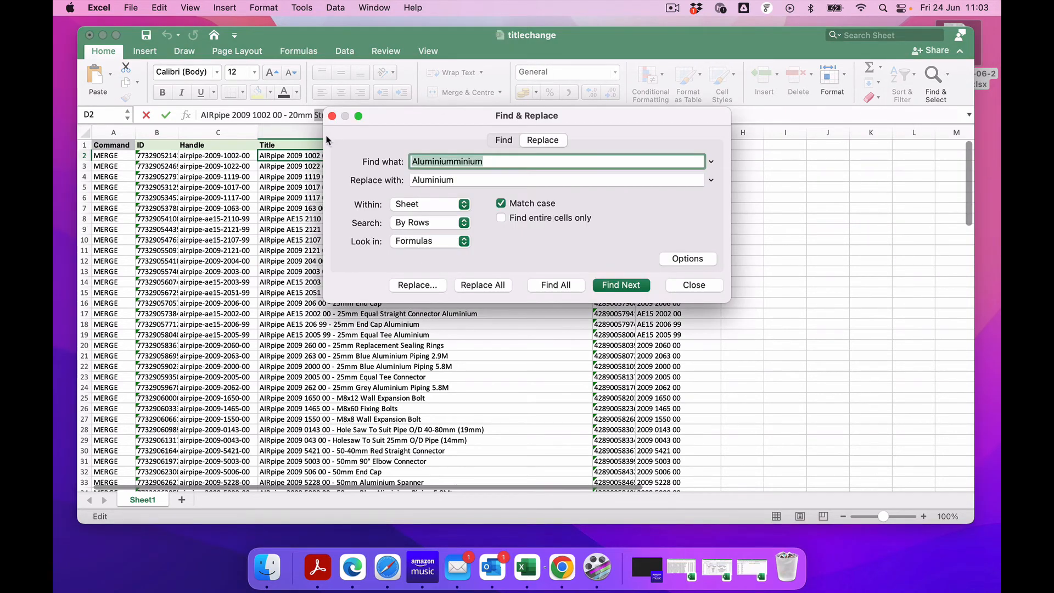
pyautogui.press('BackSpace')
pyautogui.press('super+v')
pyautogui.doubleClick(456, 179)
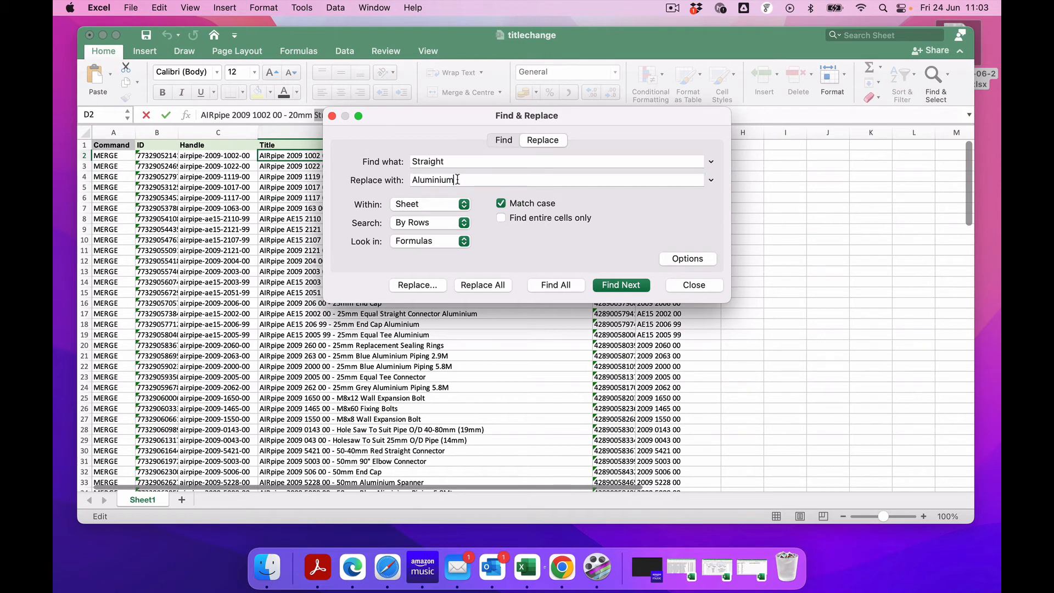
pyautogui.press('BackSpace')
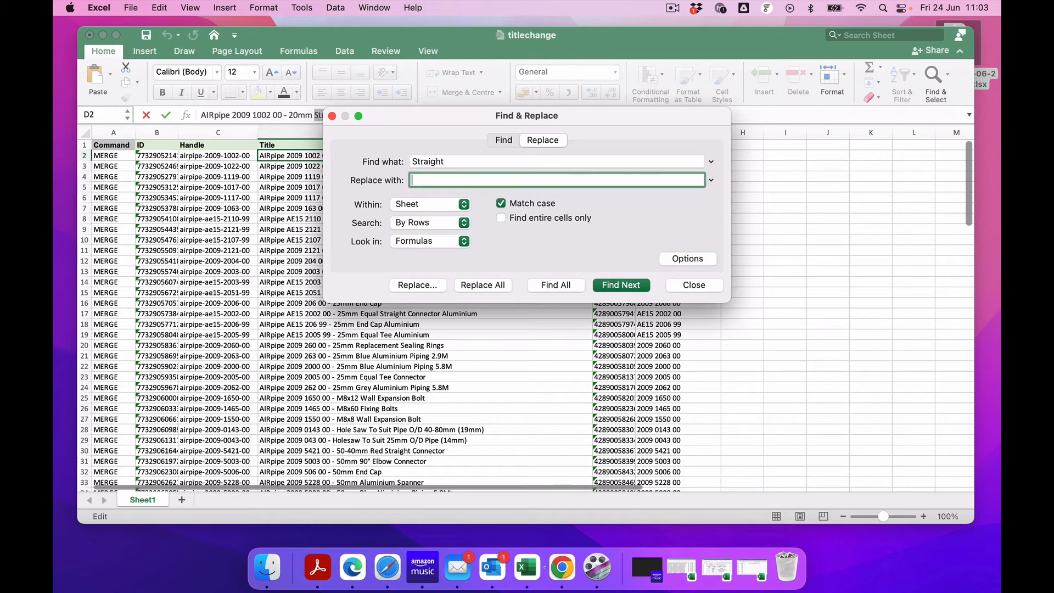
pyautogui.click(443, 160)
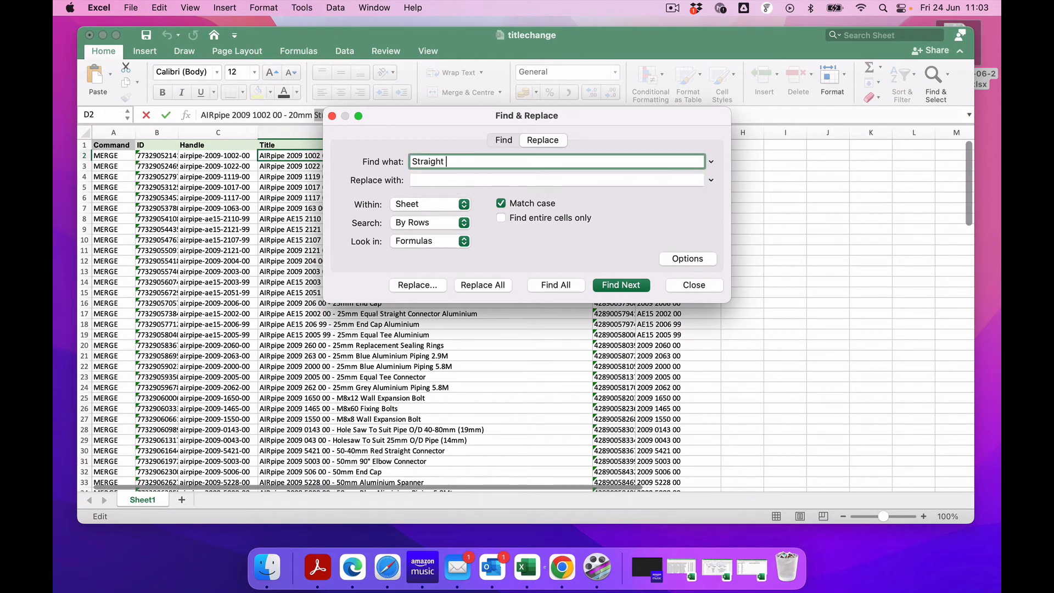
pyautogui.click(421, 181)
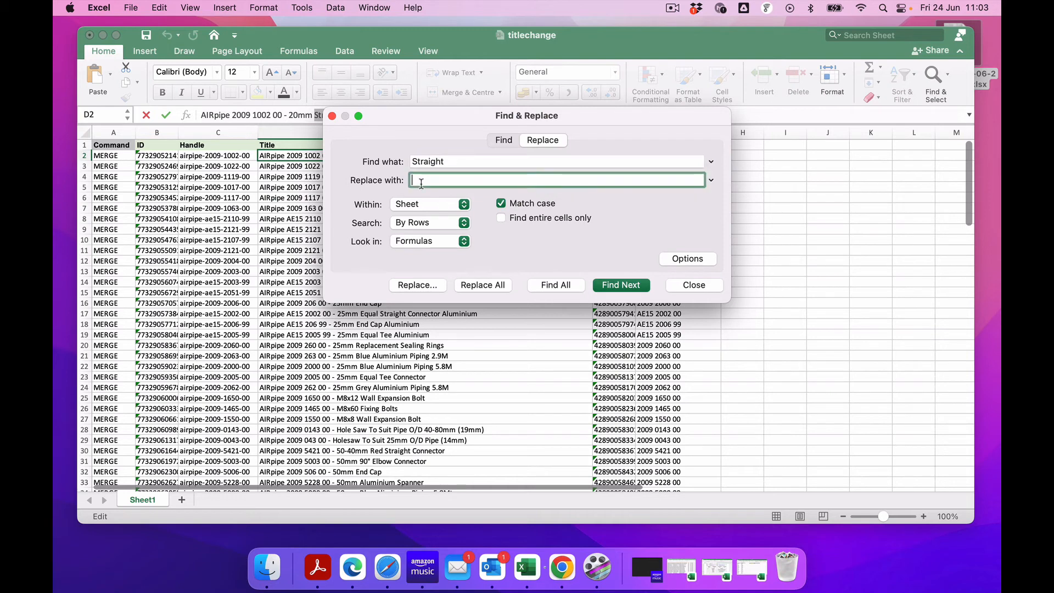
pyautogui.moveTo(411, 114); pyautogui.dragTo(562, 161)
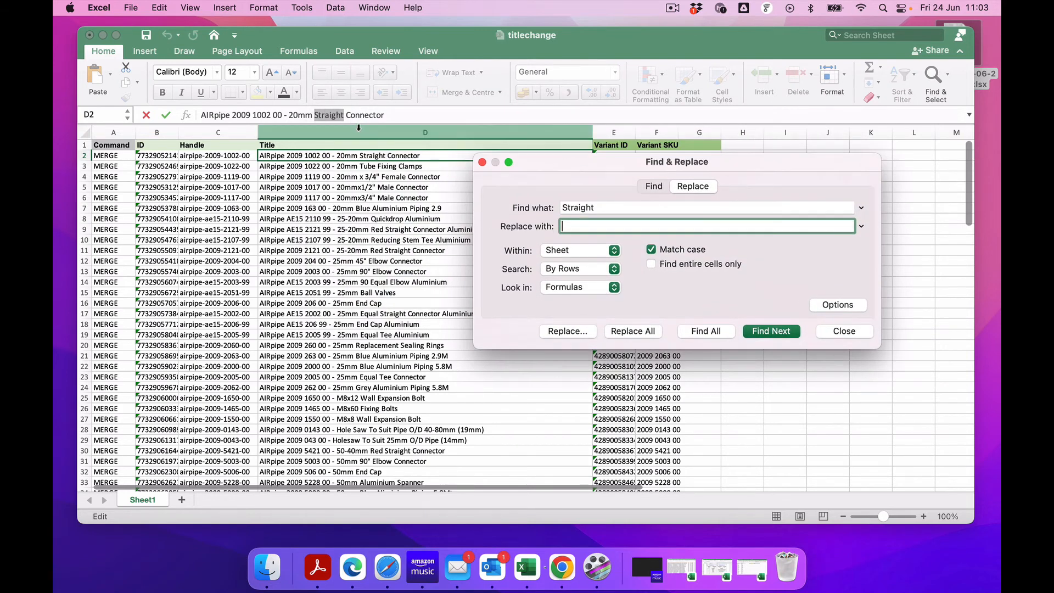
pyautogui.click(359, 132)
pyautogui.click(360, 132)
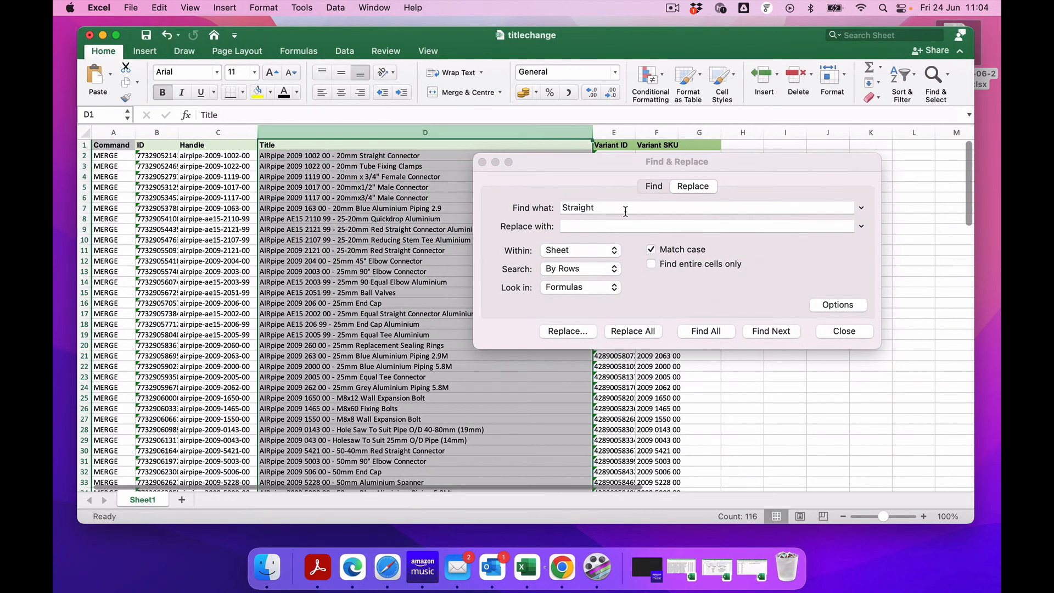
pyautogui.click(625, 209)
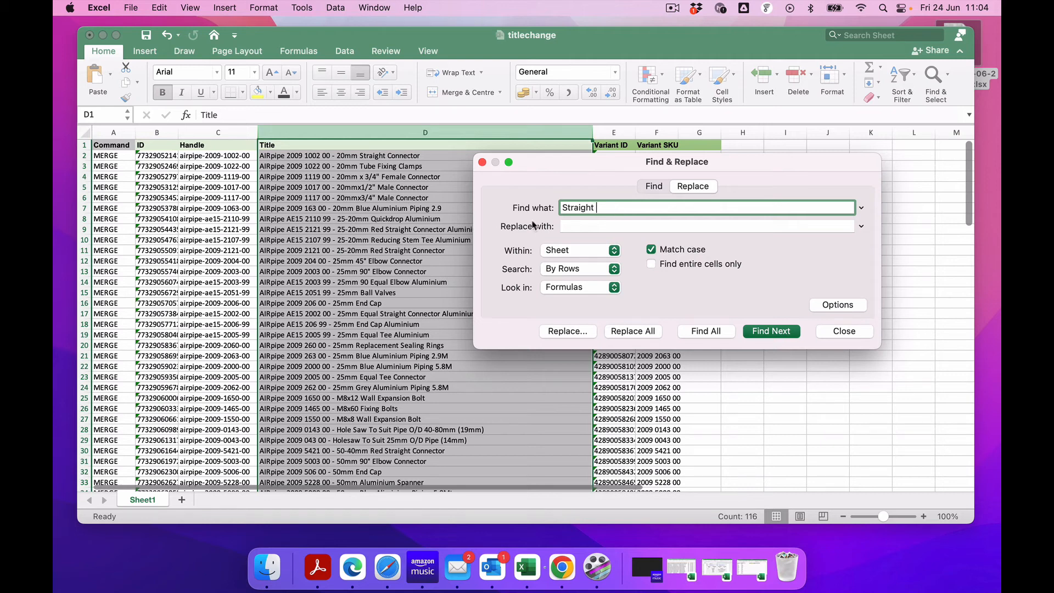
pyautogui.click(843, 331)
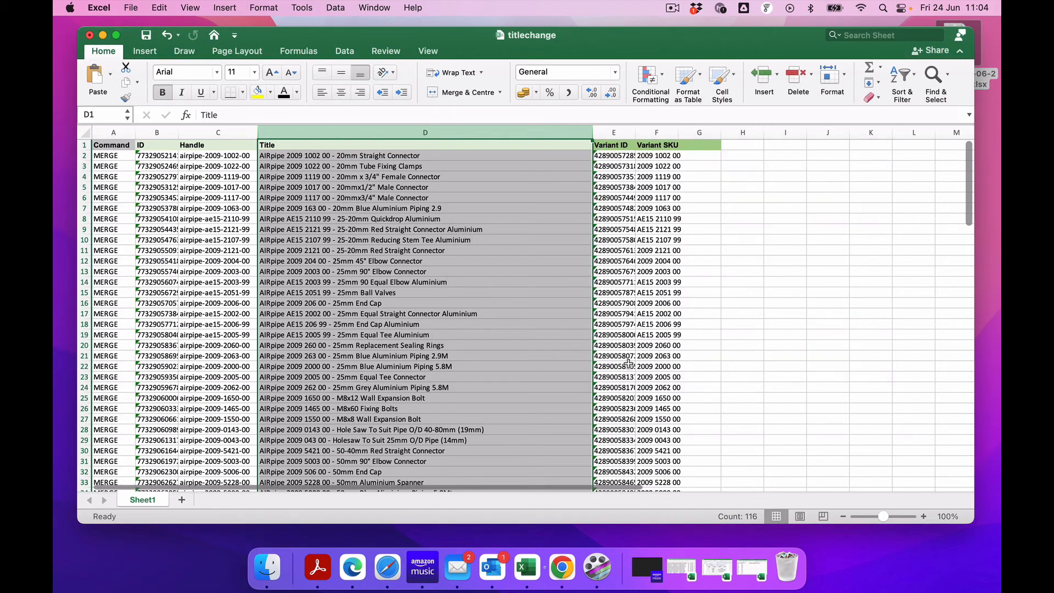
pyautogui.scroll(-5, 424, 274)
pyautogui.scroll(5, 424, 274)
pyautogui.scroll(-20, 408, 313)
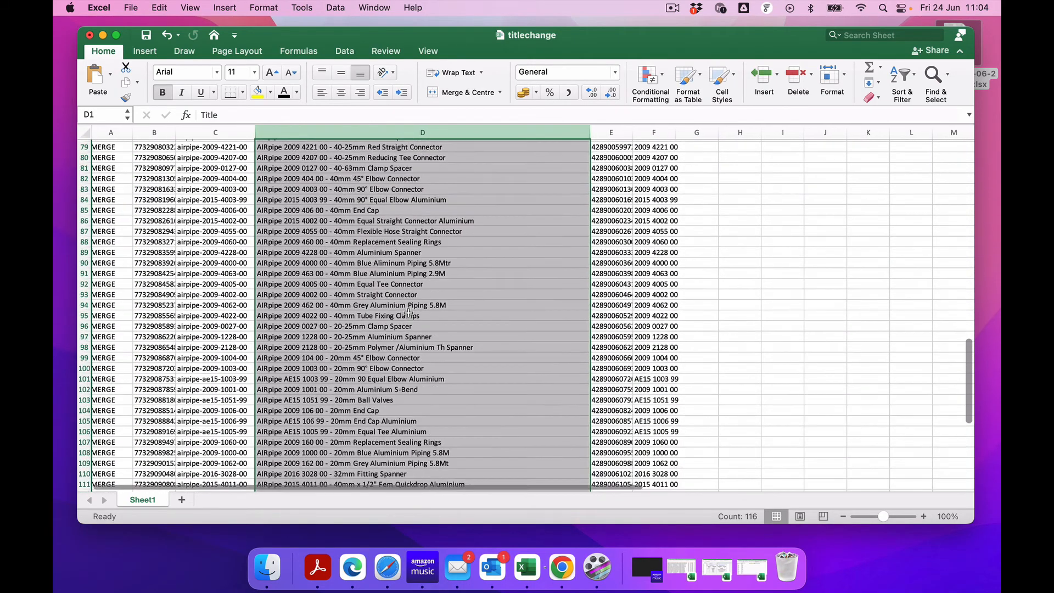
pyautogui.scroll(-10, 409, 313)
pyautogui.scroll(20, 408, 313)
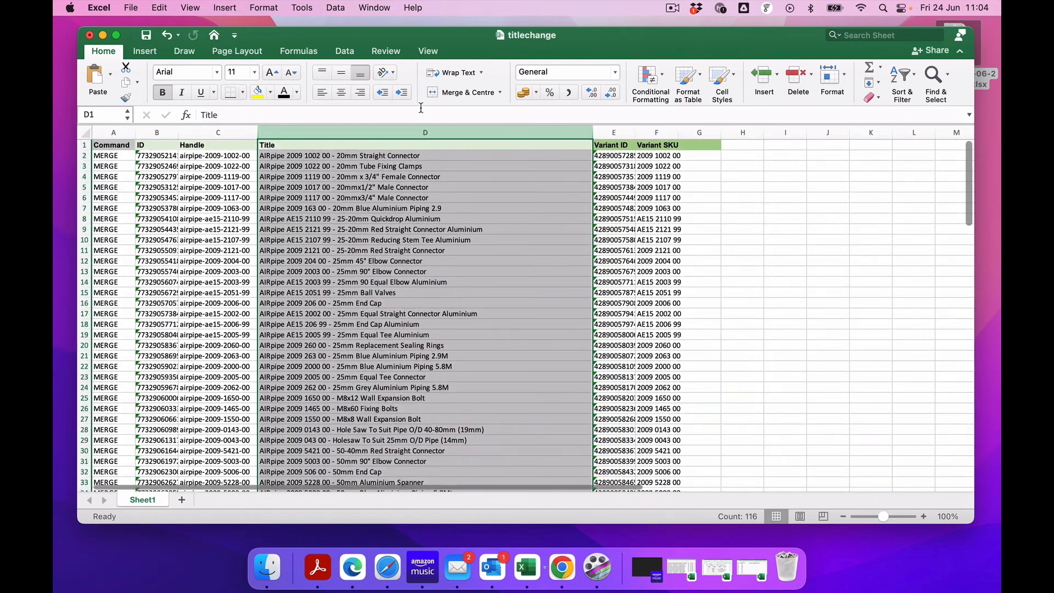
pyautogui.moveTo(467, 48)
pyautogui.mouseDown()
pyautogui.moveTo(466, 68)
pyautogui.moveTo(469, 56)
pyautogui.mouseUp()
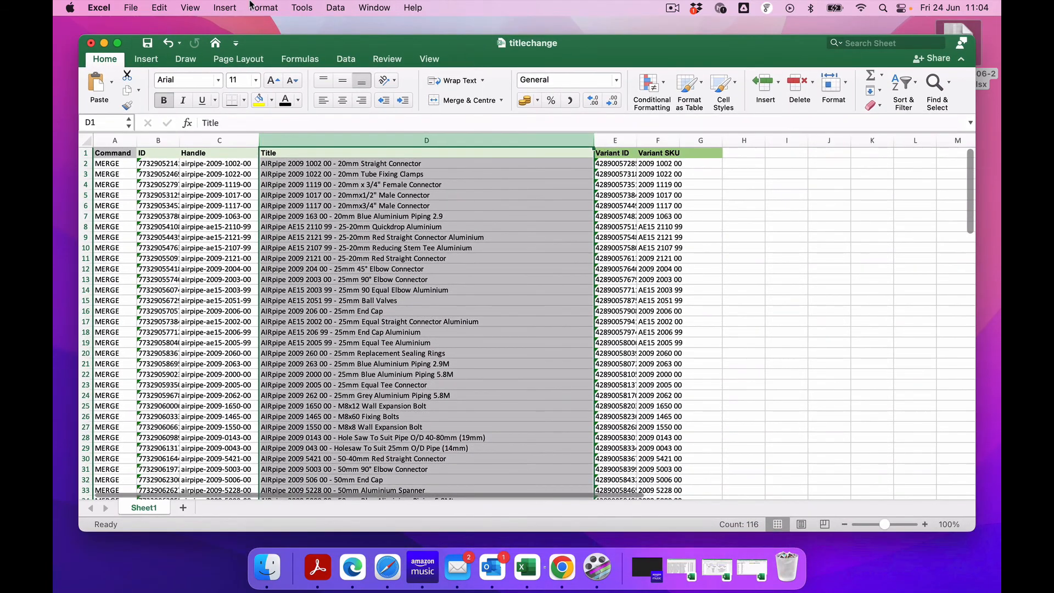
# Step: Save the workbook as airpipe.xlsx on the Desktop in Excel Workbook format, then close it
pyautogui.click(129, 8)
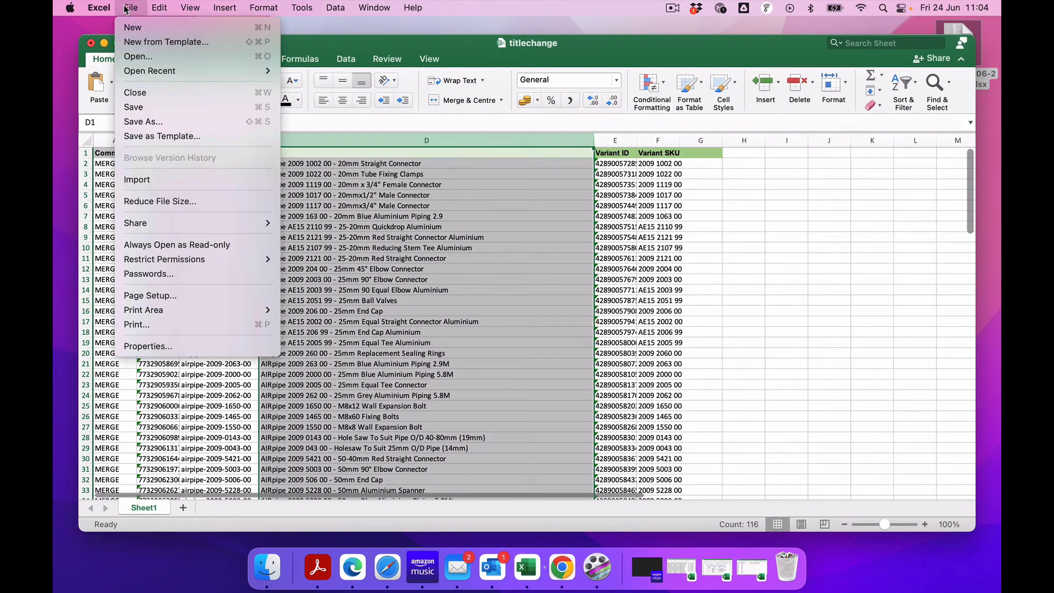
pyautogui.click(144, 122)
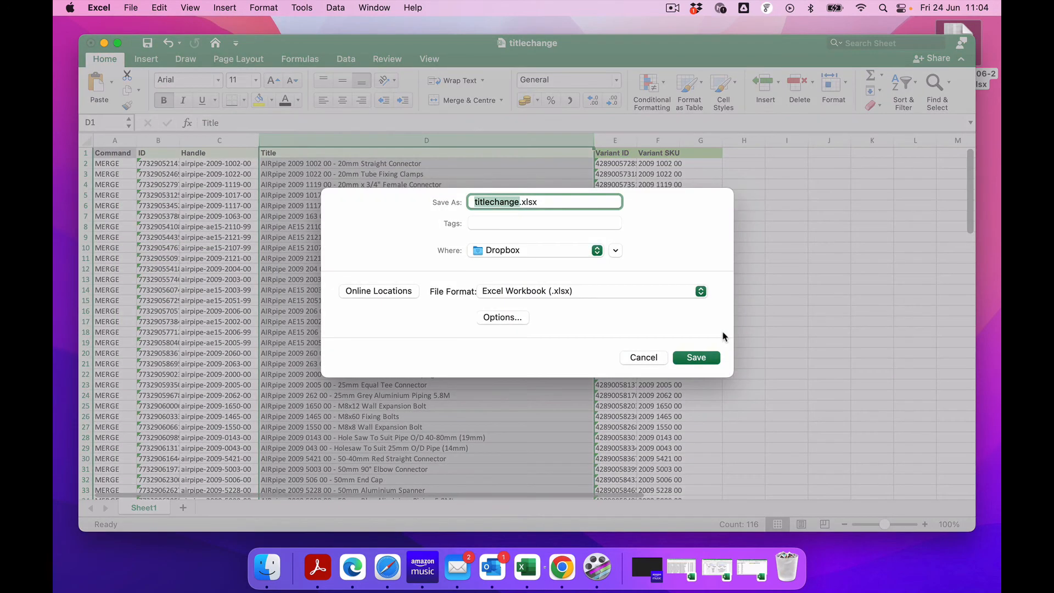
pyautogui.press('BackSpace')
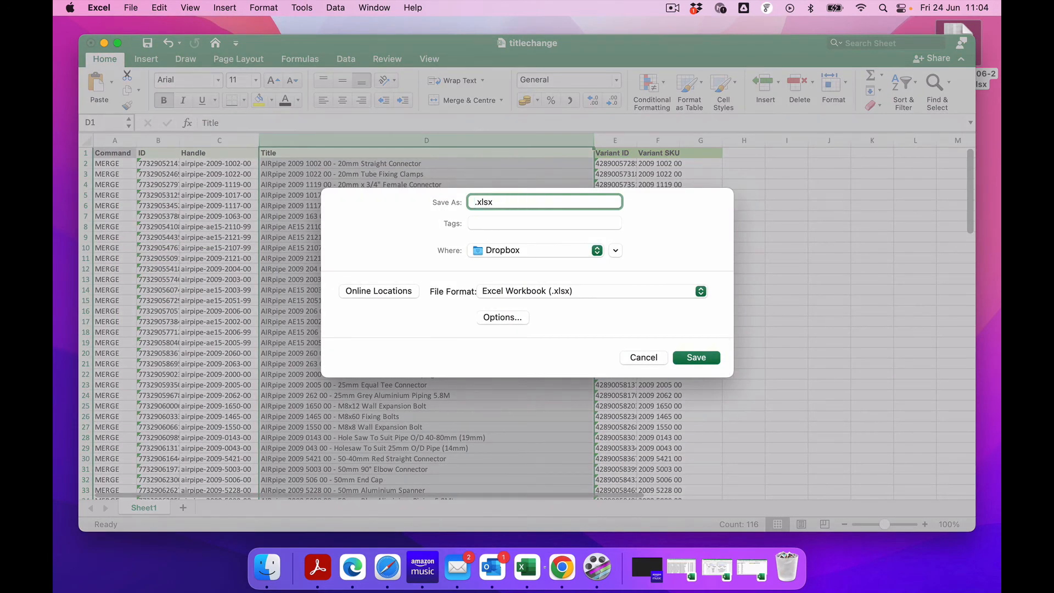
pyautogui.write('airpipe')
pyautogui.click(550, 252)
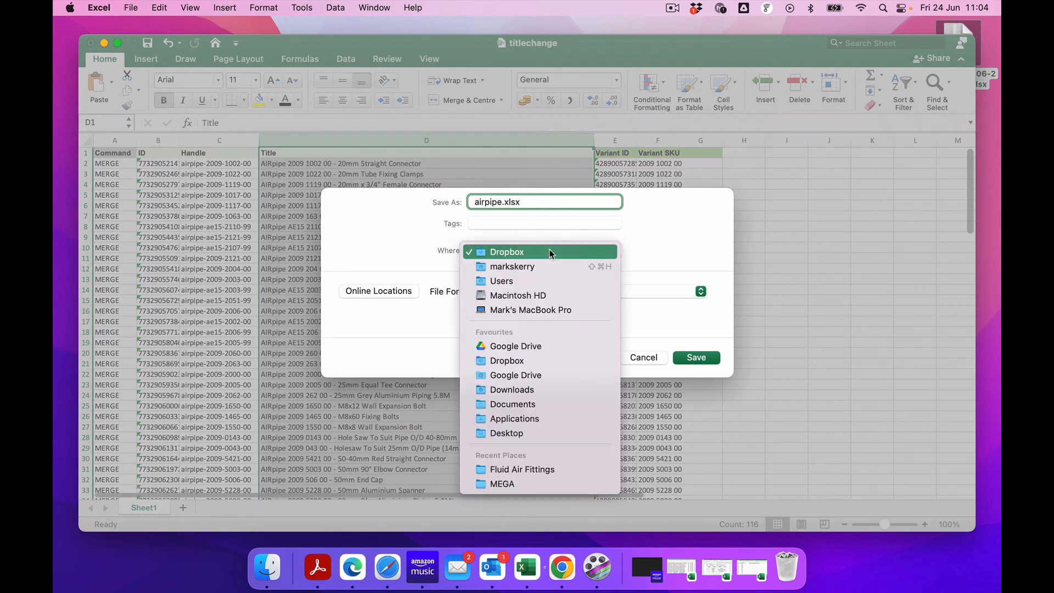
pyautogui.click(521, 433)
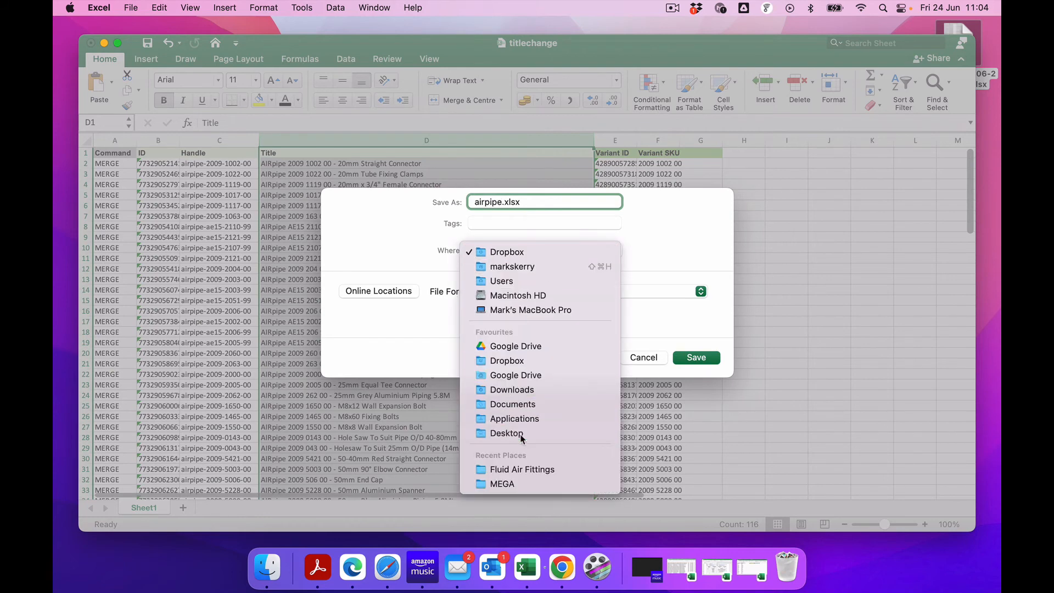
pyautogui.click(696, 357)
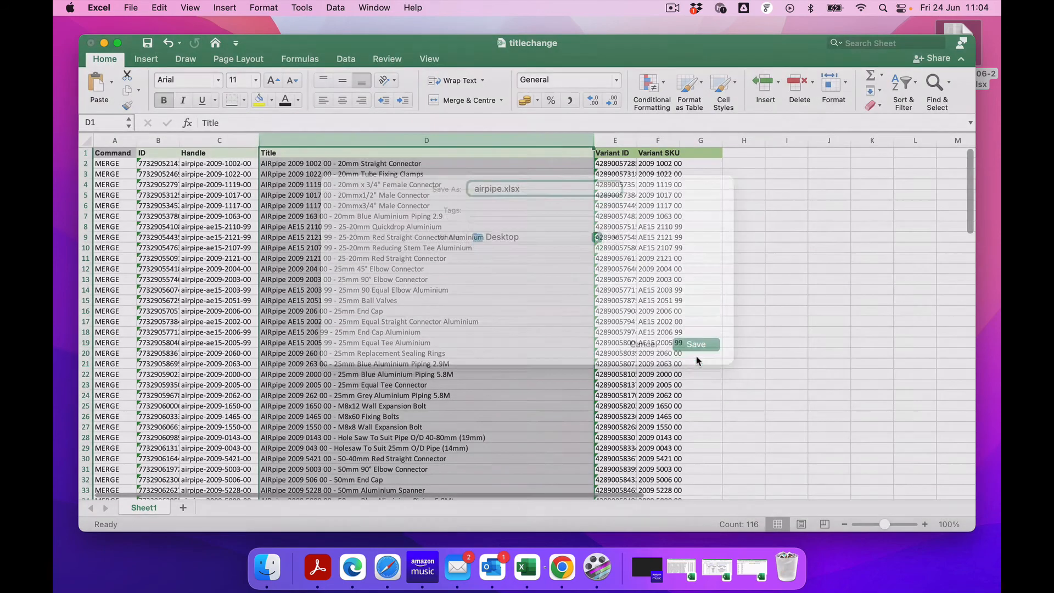
pyautogui.moveTo(690, 53); pyautogui.dragTo(695, 19)
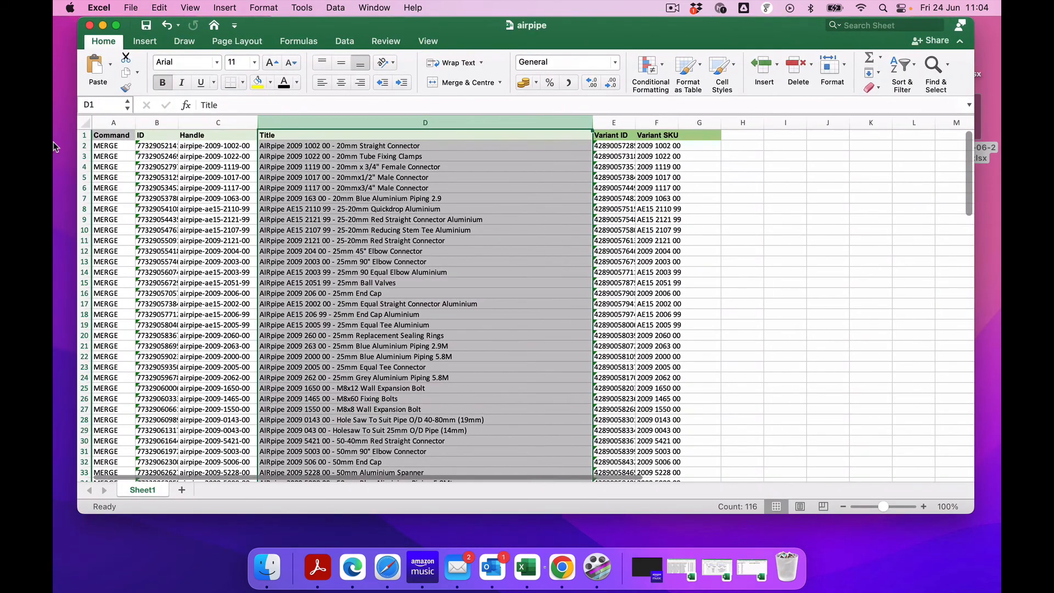
pyautogui.click(89, 25)
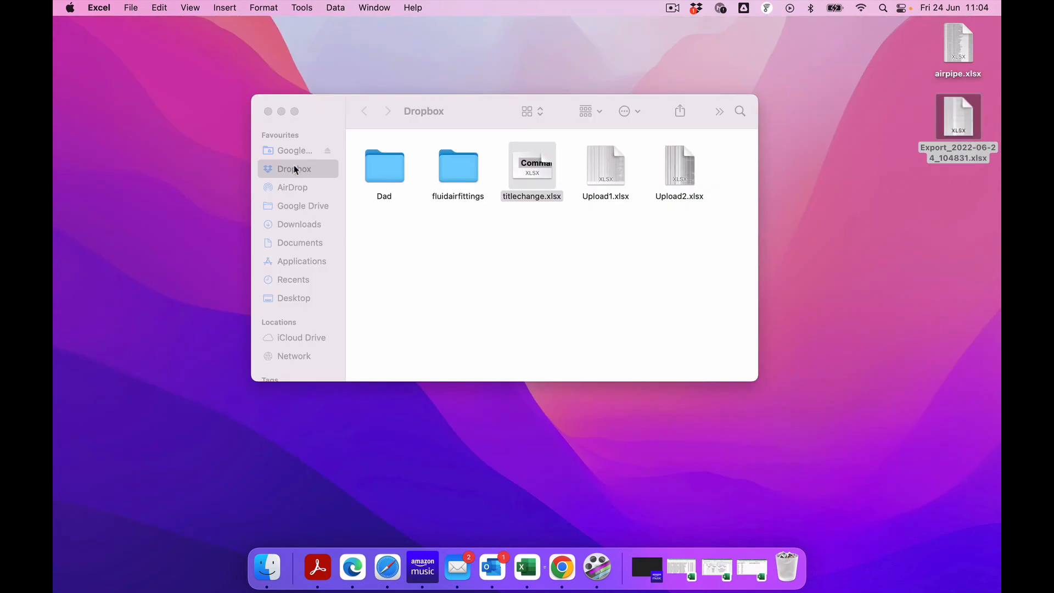
# Step: Switch to Matrixify in Chrome, reload the finished export's page and return to the Matrixify home page
pyautogui.hotkey('ctrl', 'Left')
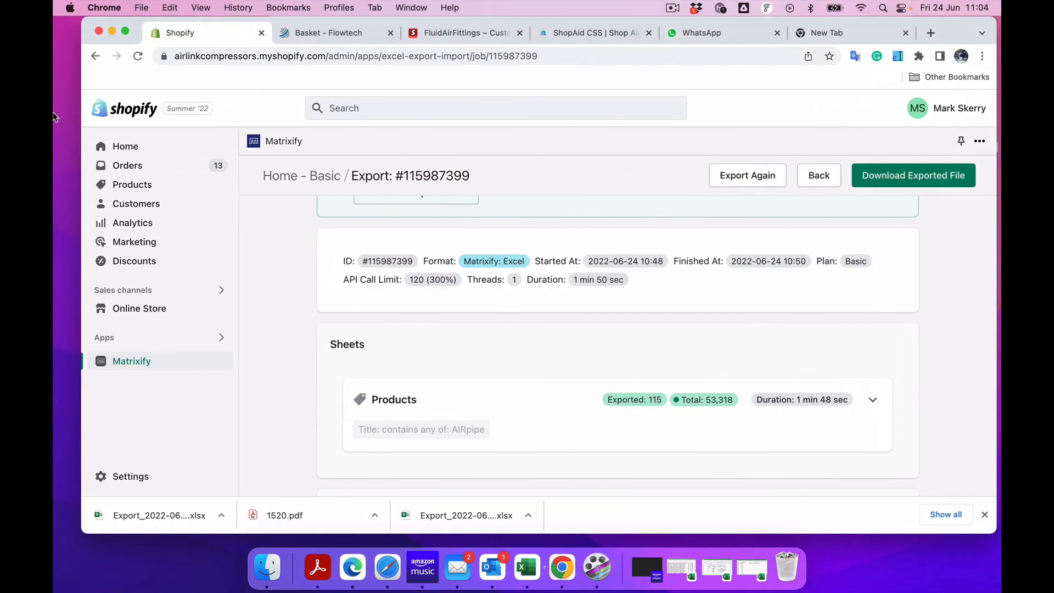
pyautogui.click(138, 57)
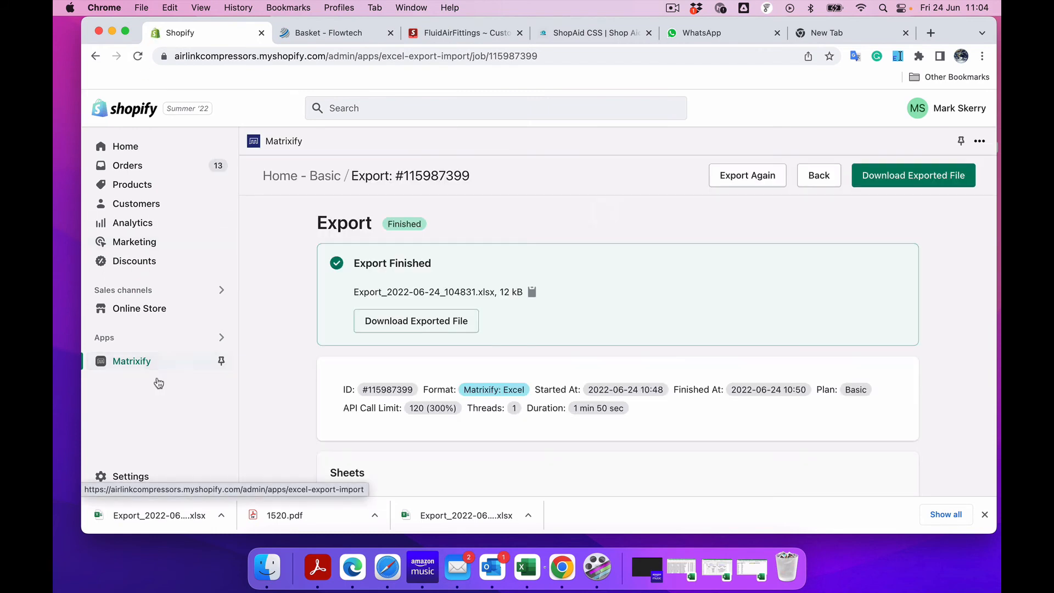
pyautogui.scroll(-5, 426, 362)
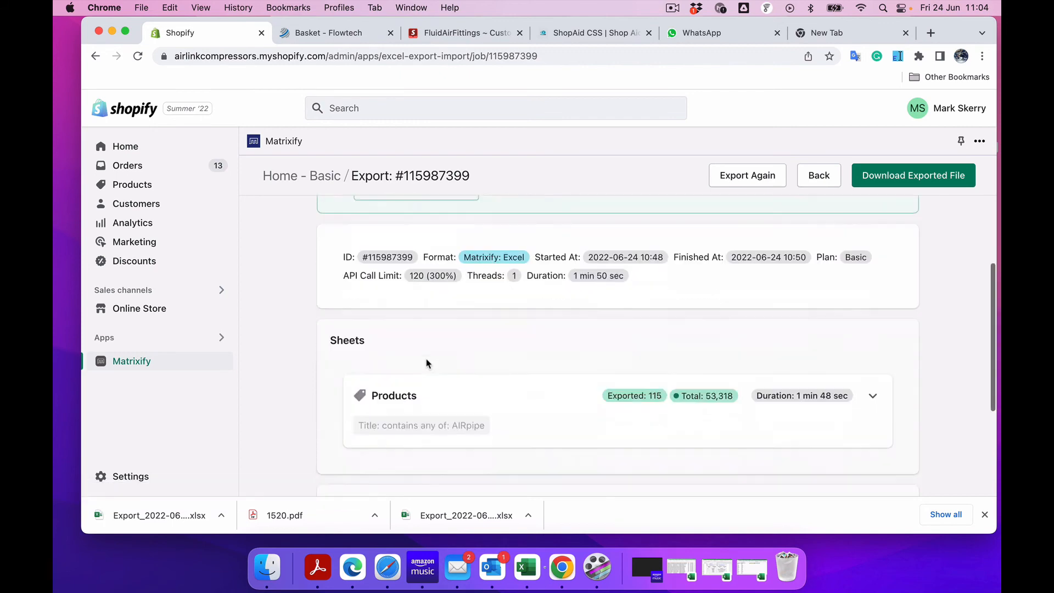
pyautogui.scroll(5, 426, 362)
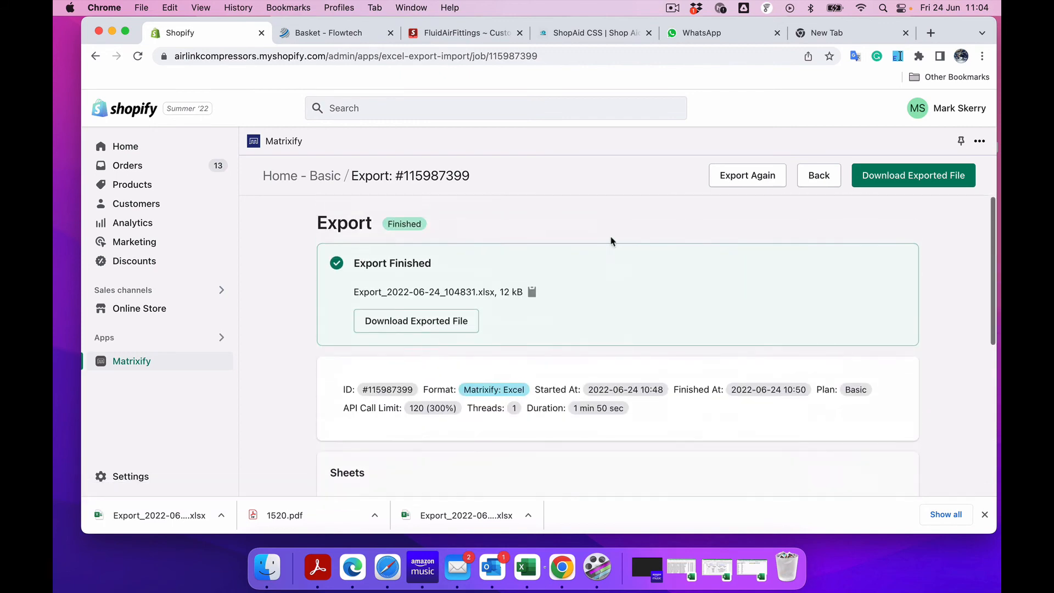
pyautogui.click(818, 176)
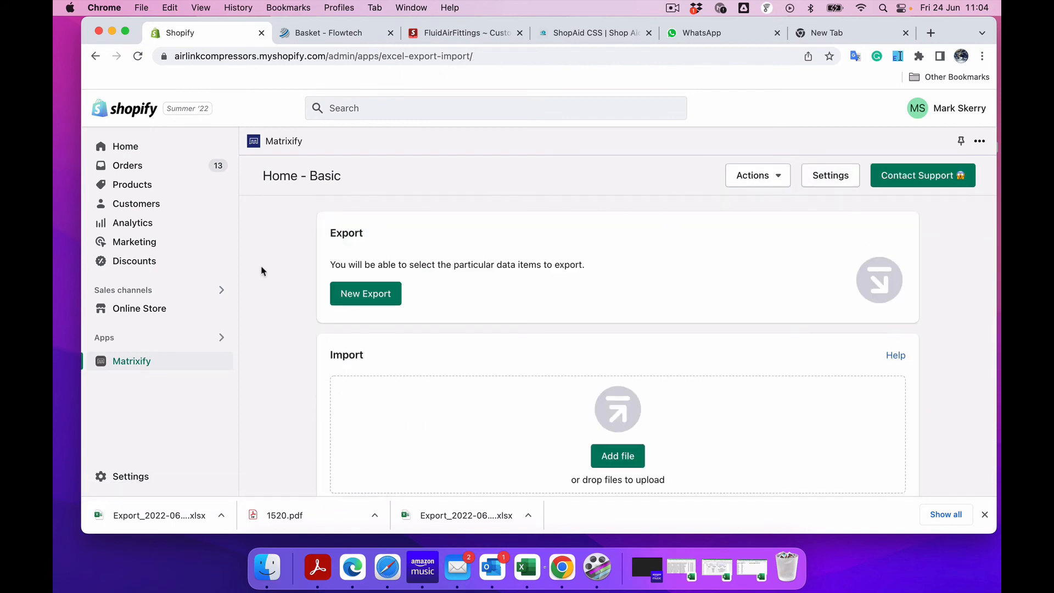
pyautogui.scroll(-1, 252, 304)
pyautogui.scroll(1, 253, 304)
pyautogui.scroll(2, 281, 295)
# Step: Upload airpipe.xlsx from the Desktop as a new Matrixify import
pyautogui.moveTo(958, 31); pyautogui.dragTo(803, 5)
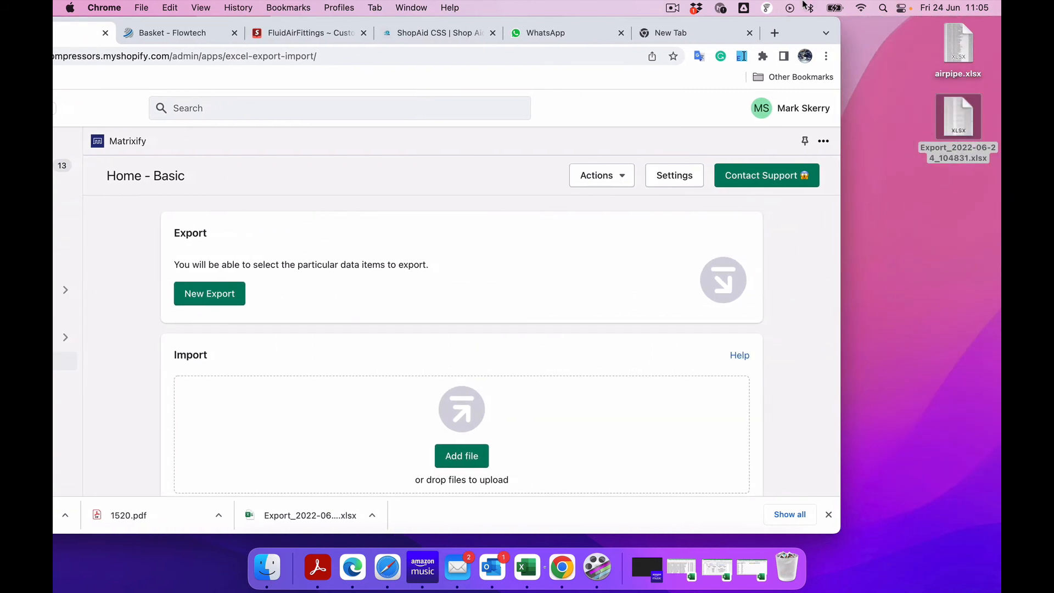
pyautogui.moveTo(958, 39); pyautogui.dragTo(464, 450)
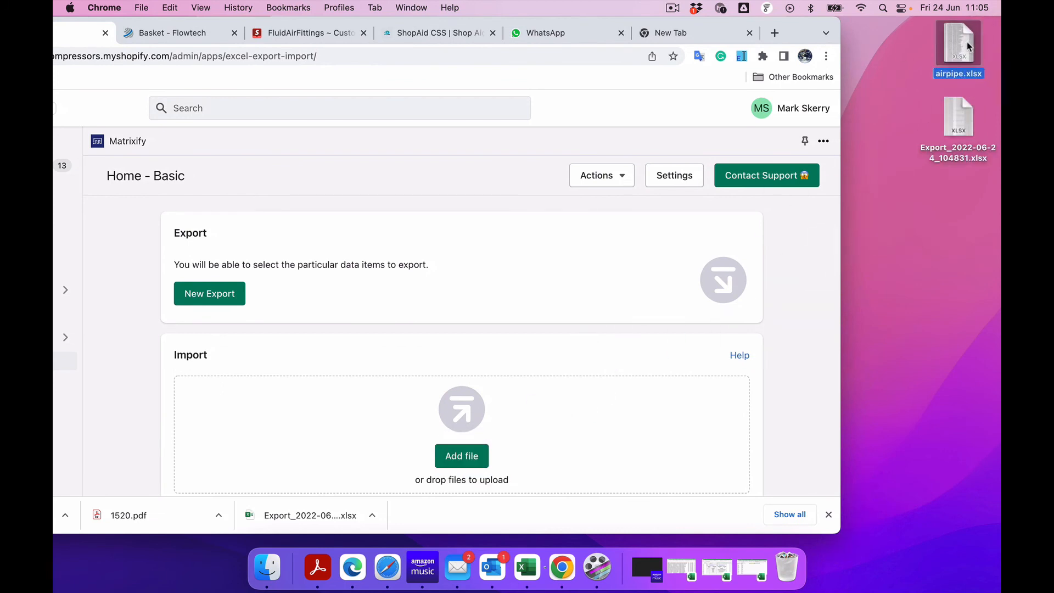
pyautogui.moveTo(794, 34); pyautogui.dragTo(823, 34)
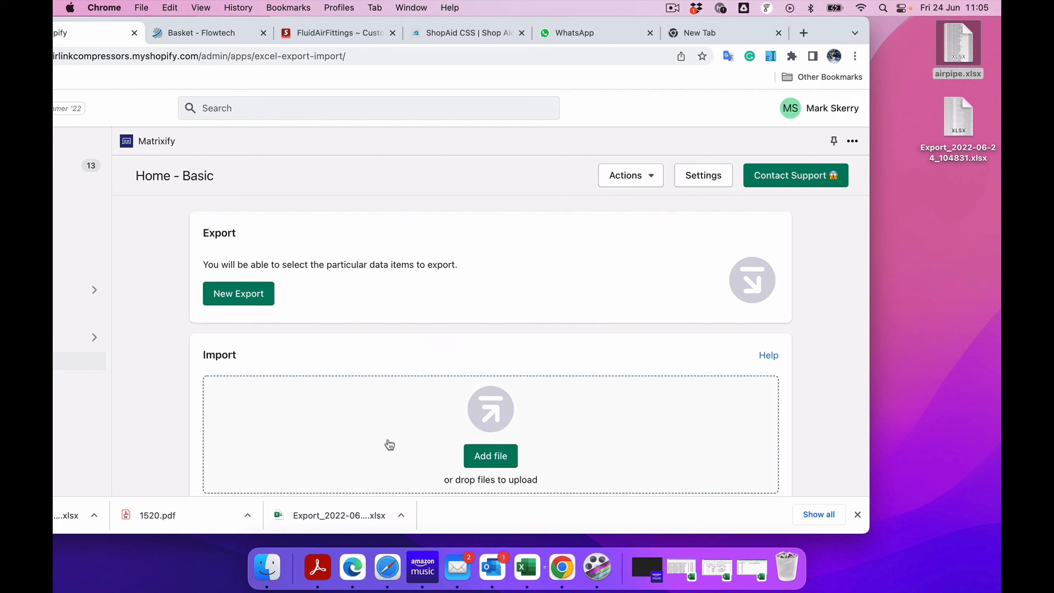
pyautogui.click(480, 458)
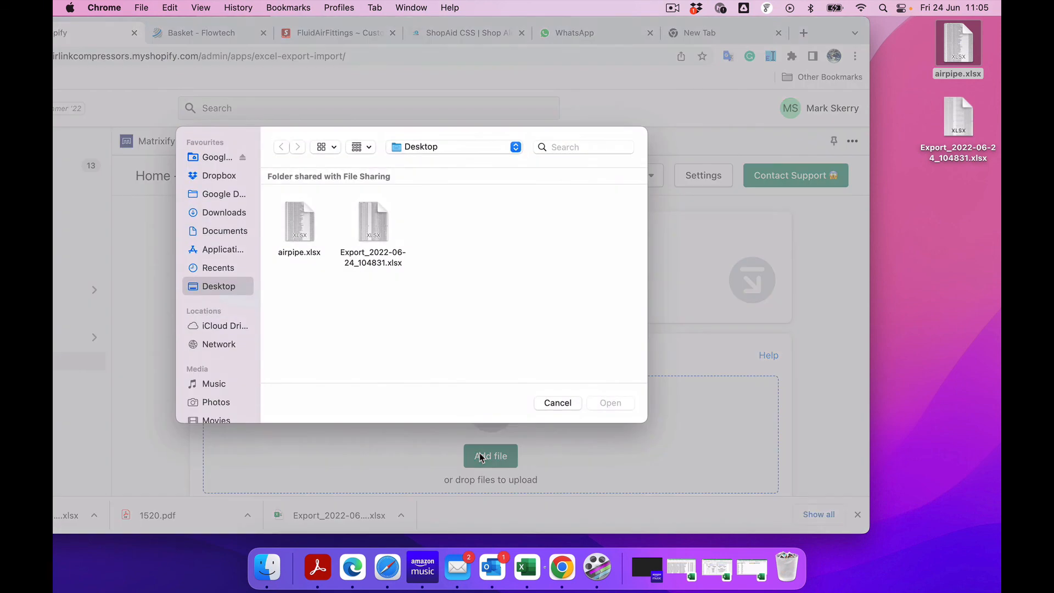
pyautogui.click(301, 225)
pyautogui.click(607, 403)
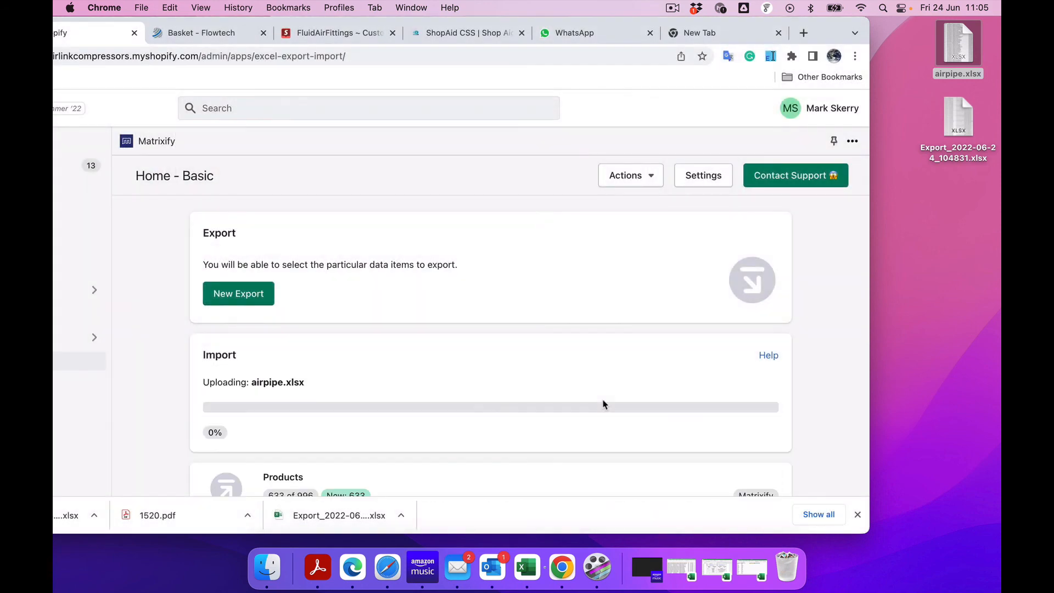
pyautogui.moveTo(824, 20); pyautogui.dragTo(922, 5)
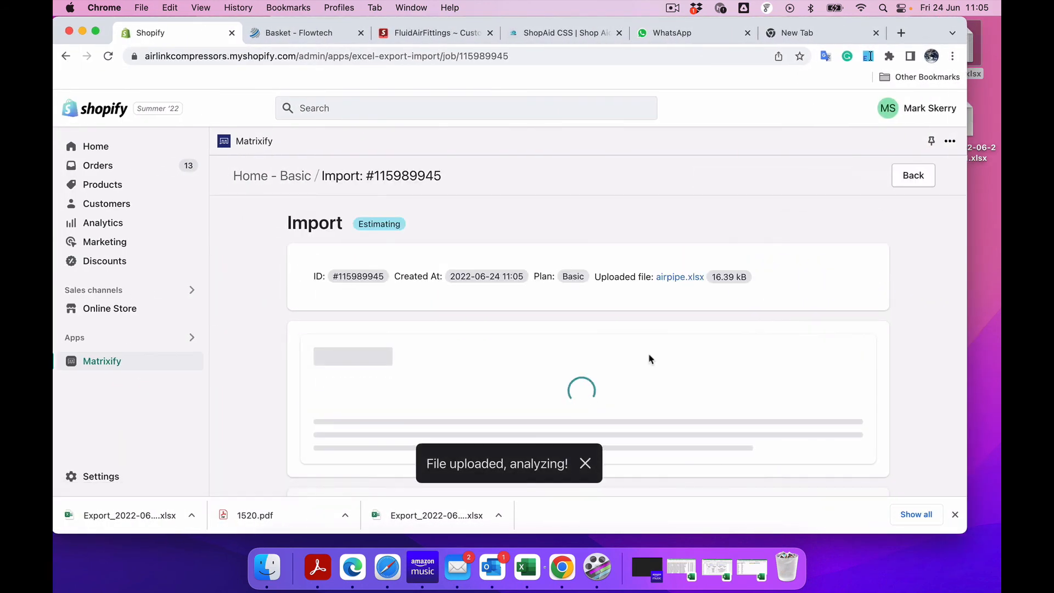
# Step: Examine the analysed airpipe.xlsx import, including its Products sheet, time estimate and import options
pyautogui.scroll(-3, 649, 359)
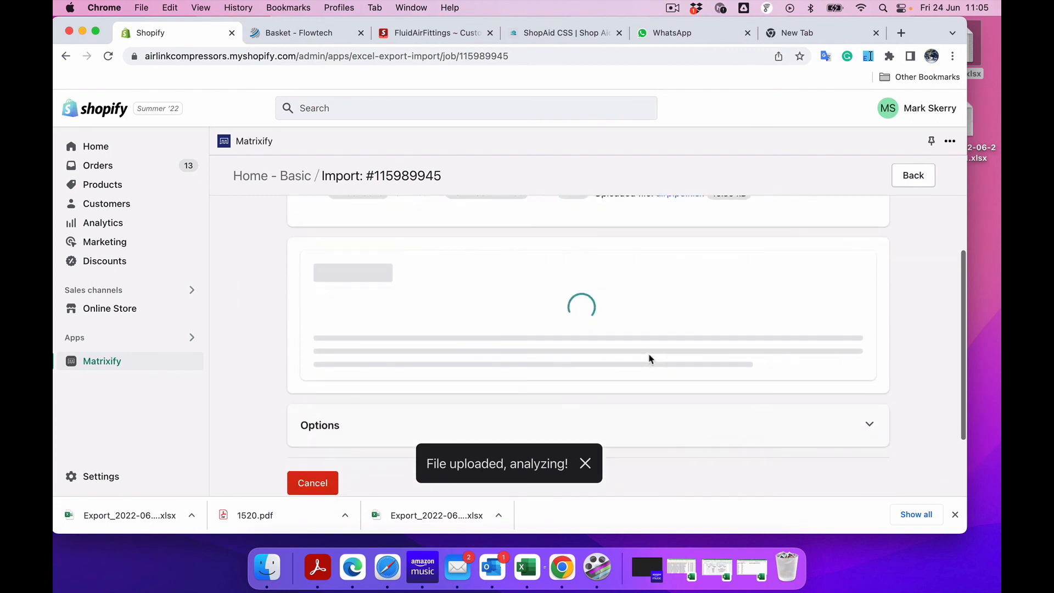
pyautogui.scroll(2, 649, 359)
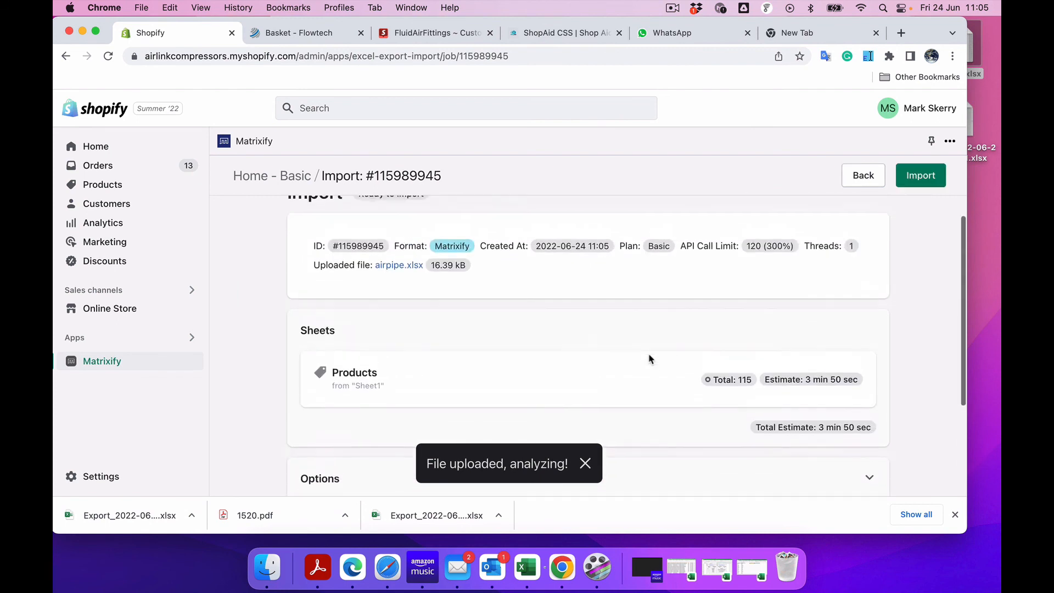
pyautogui.scroll(1, 649, 359)
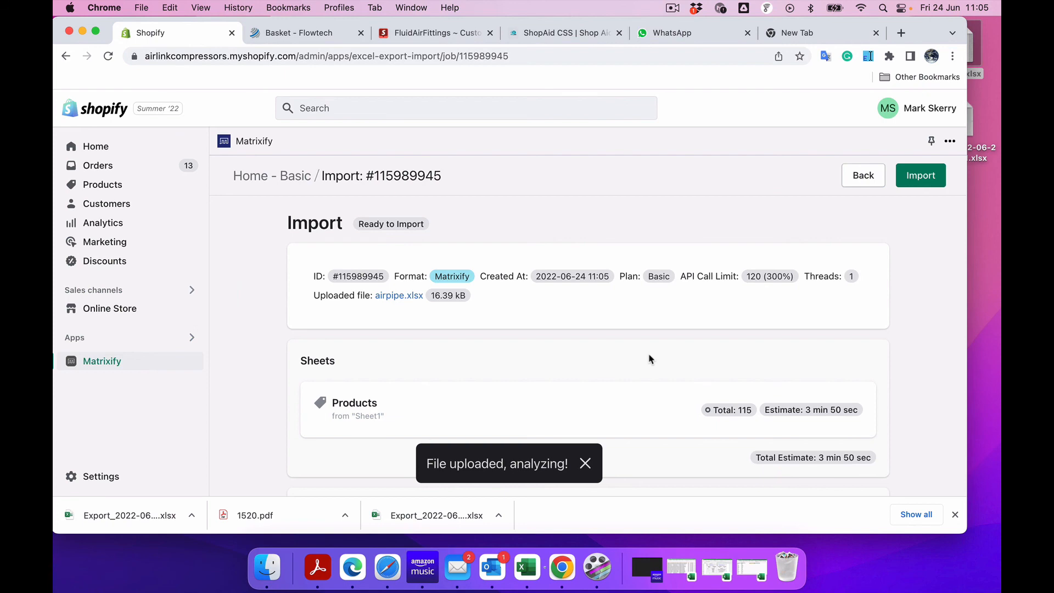
pyautogui.scroll(-5, 619, 357)
pyautogui.scroll(5, 619, 359)
pyautogui.scroll(-4, 579, 332)
pyautogui.scroll(4, 579, 332)
pyautogui.click(669, 11)
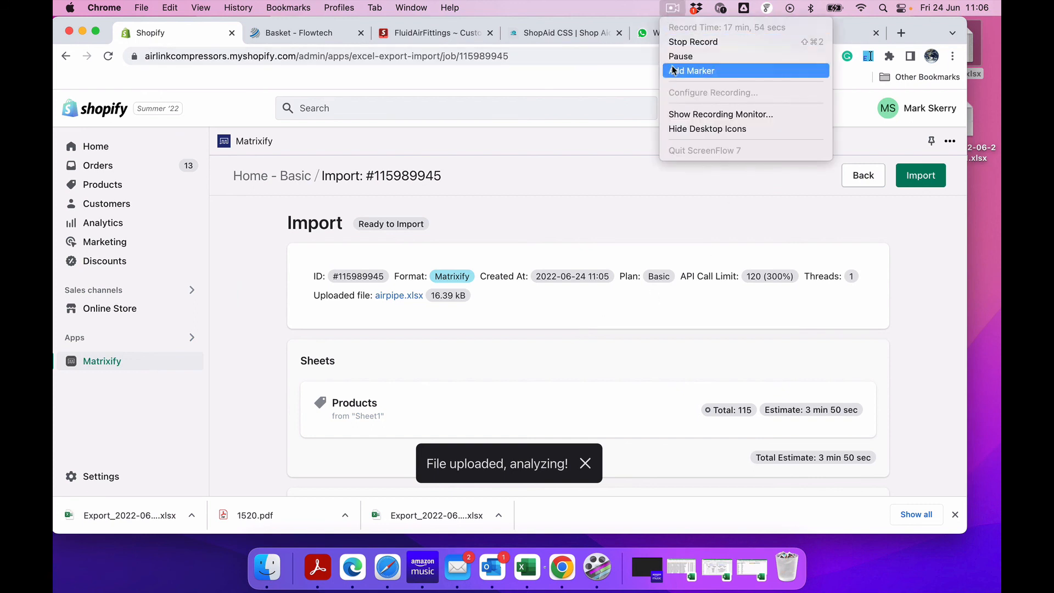